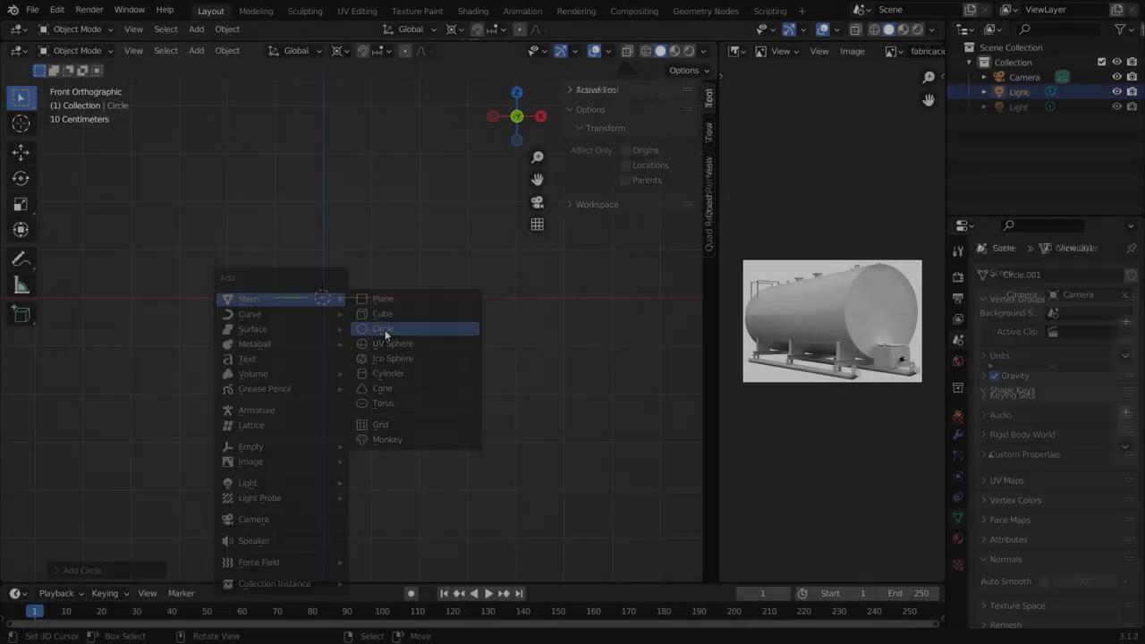
Step: Set the new circle's vertex count to 16 in the Add Circle panel
{"action": "left_click", "coordinate": [385, 329]}
{"action": "double_click", "coordinate": [190, 408]}
{"action": "type", "text": "16"}
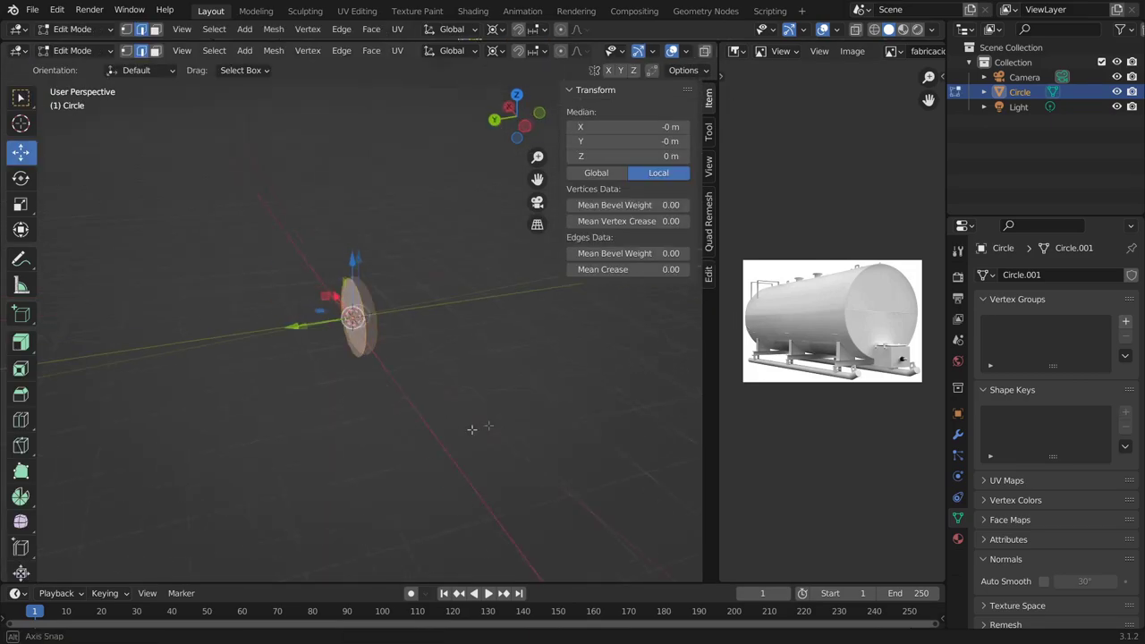
Step: Bevel the three loop-cut bands on the extruded 1.5 m by 3 m tank cylinder
{"action": "key", "text": "Tab"}
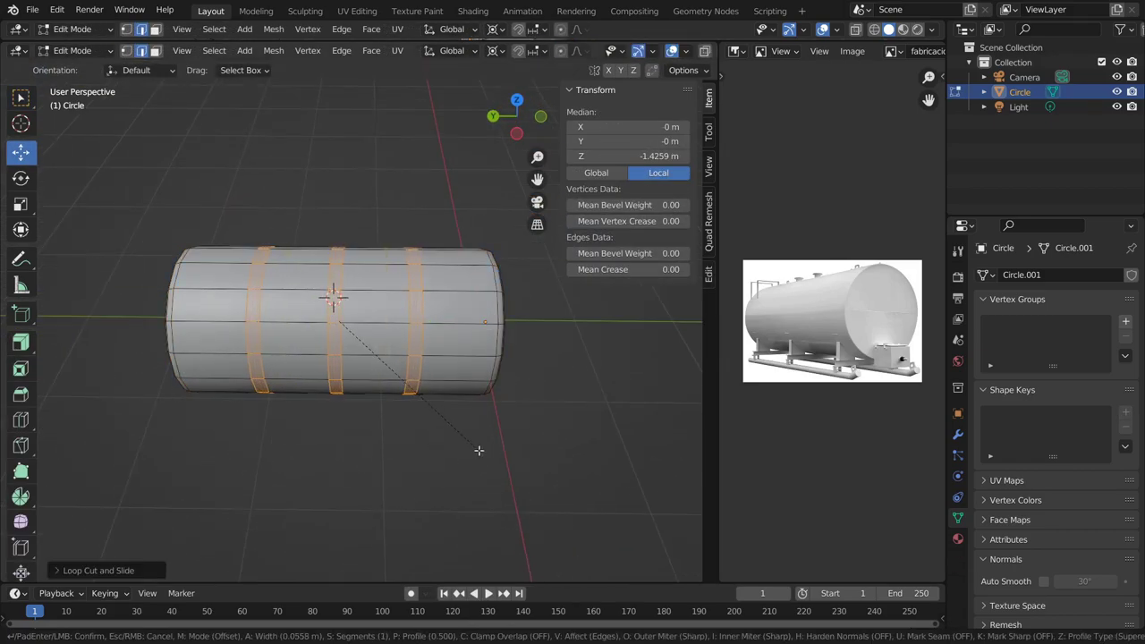
{"action": "left_click", "coordinate": [478, 449]}
{"action": "middle_click_drag", "start_coordinate": [479, 450], "coordinate": [481, 384]}
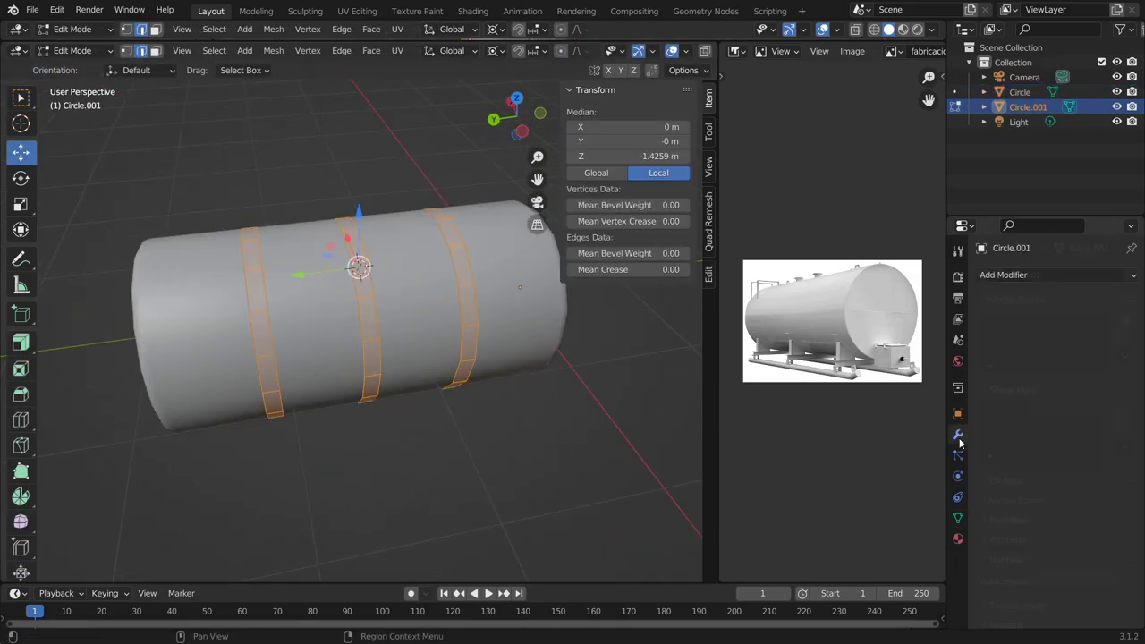
Step: Add a Solidify modifier to the ring bands to thicken them into straps
{"action": "left_click", "coordinate": [1055, 274]}
{"action": "left_click", "coordinate": [832, 525]}
{"action": "left_click_drag", "start_coordinate": [1073, 339], "coordinate": [1109, 340]}
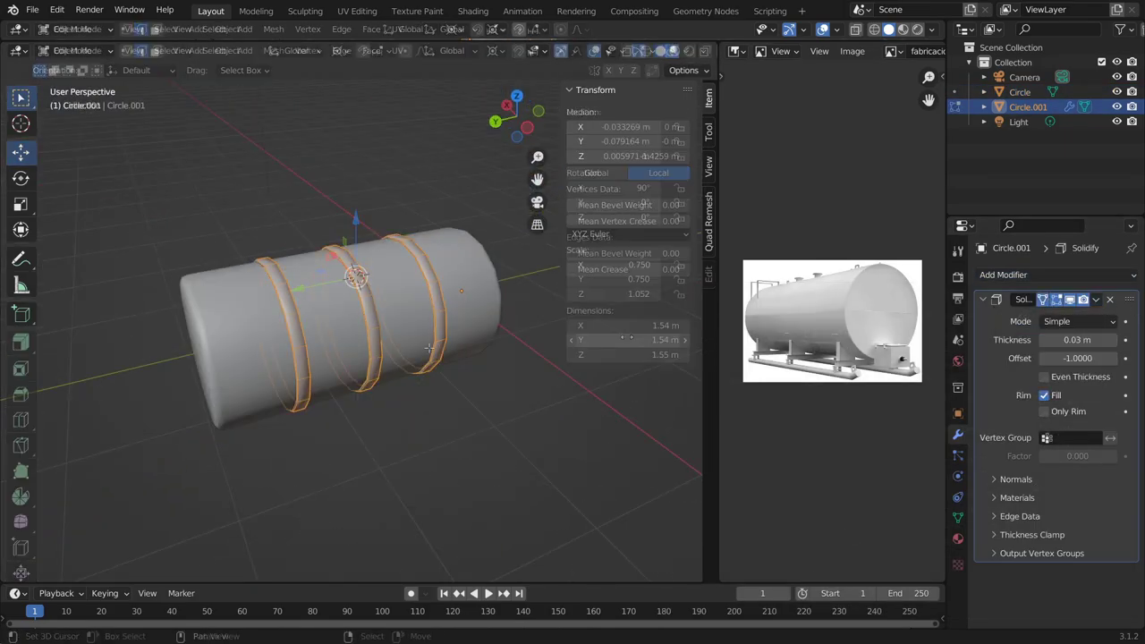
Step: Save the project file
{"action": "left_click", "coordinate": [32, 9]}
{"action": "left_click", "coordinate": [72, 154]}
{"action": "key", "text": "Return"}
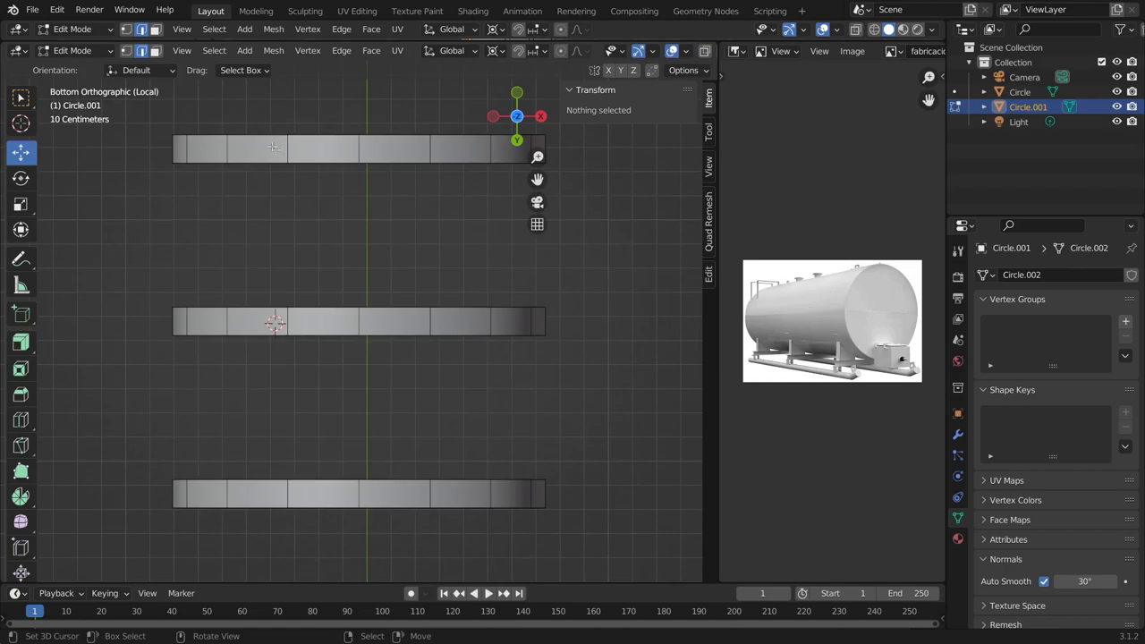
Step: Extrude the strap's saddle faces downward and delete the other two straps' vertices
{"action": "left_click", "coordinate": [272, 147], "text": "ctrl"}
{"action": "middle_click_drag", "start_coordinate": [273, 147], "coordinate": [394, 300]}
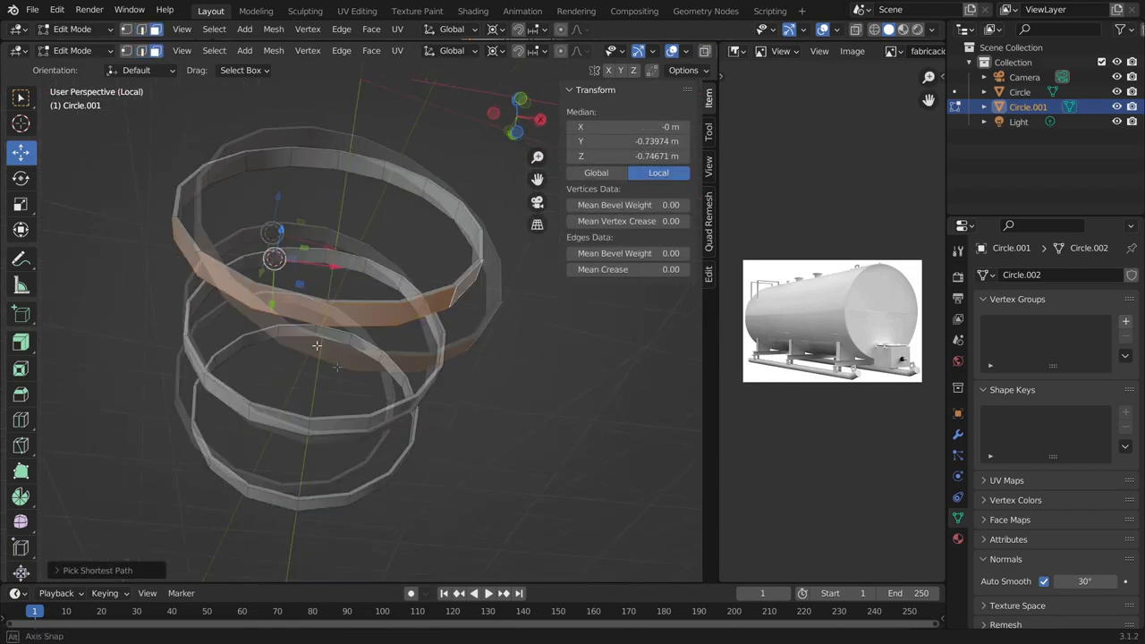
{"action": "left_click", "coordinate": [394, 299]}
{"action": "middle_click_drag", "start_coordinate": [394, 299], "coordinate": [449, 320]}
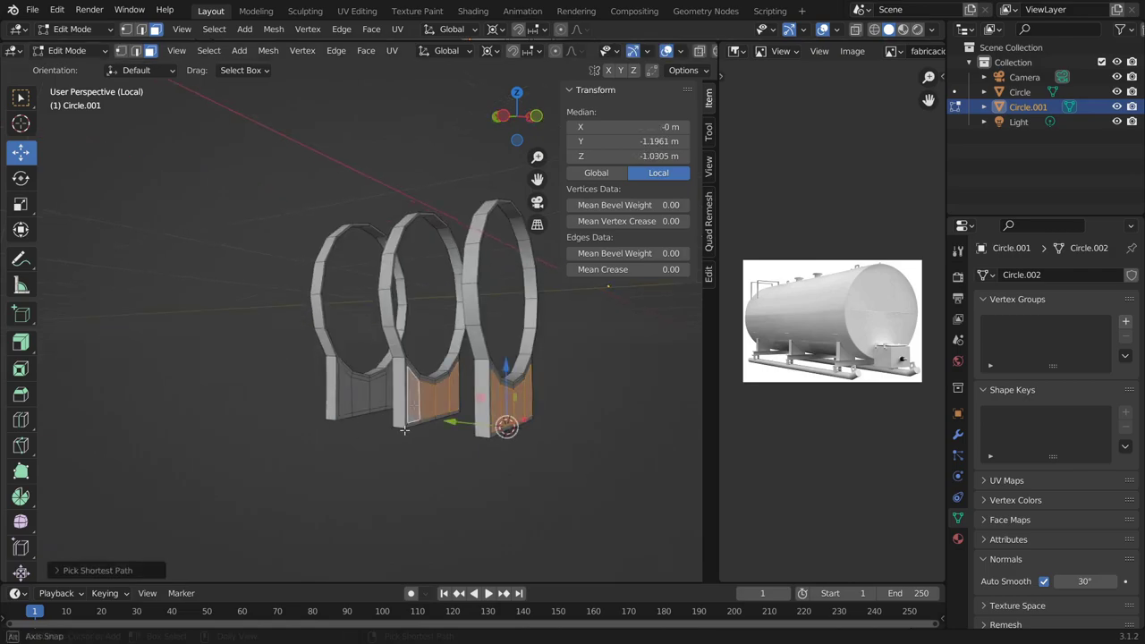
{"action": "middle_click_drag", "start_coordinate": [415, 342], "coordinate": [349, 403]}
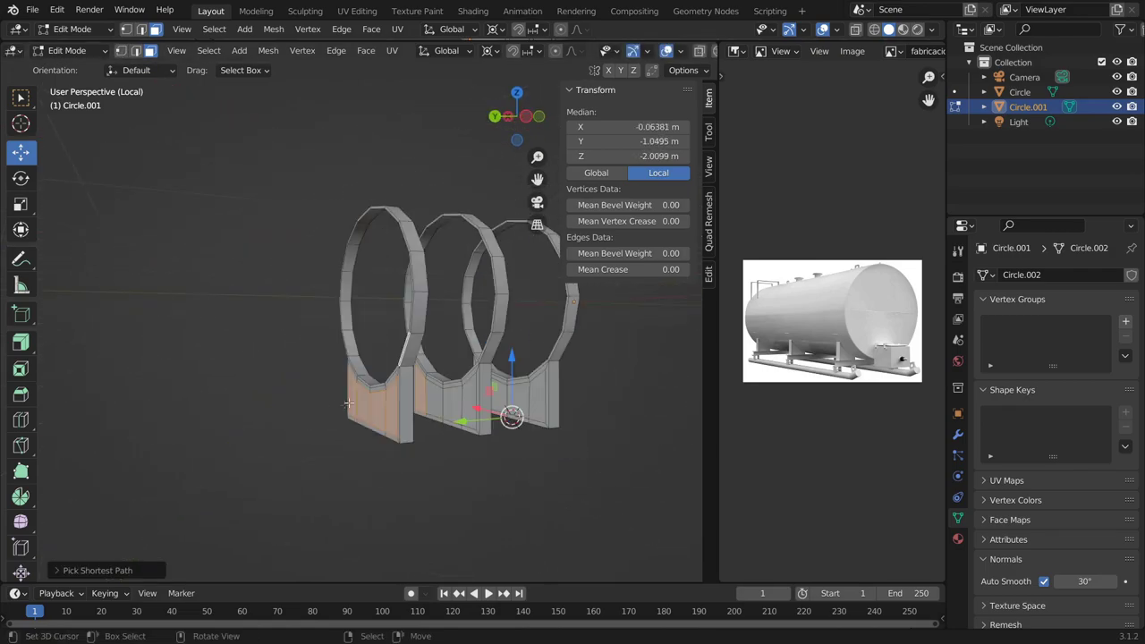
{"action": "key", "text": "x"}
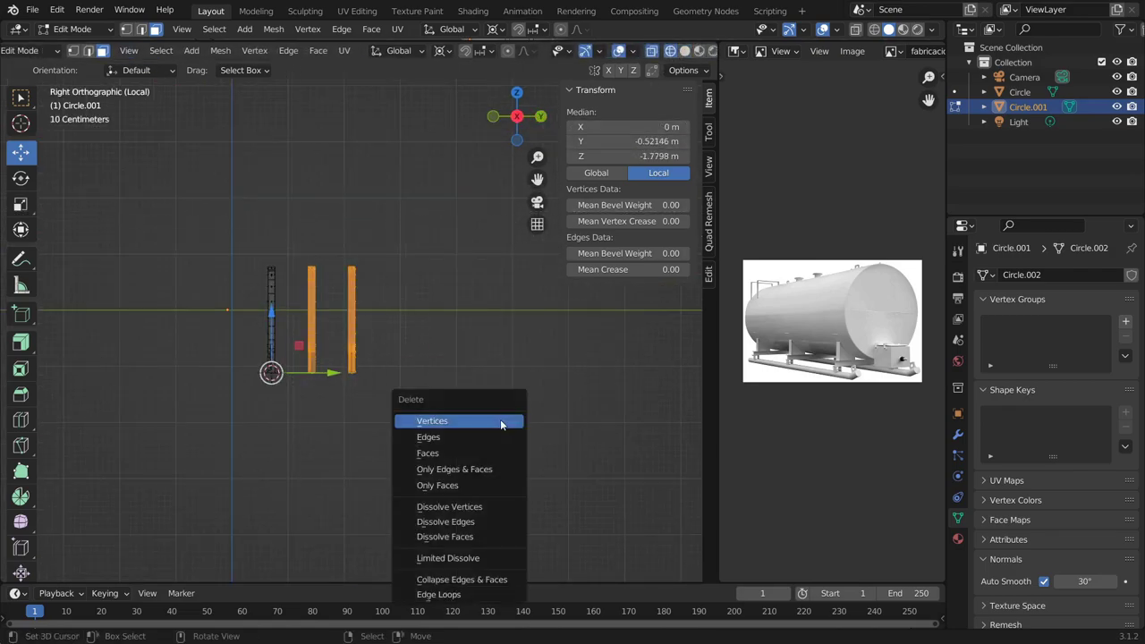
{"action": "left_click", "coordinate": [506, 421]}
Step: In Object Mode, add an Array modifier with Count 3 and Relative Offset Y 6.4
{"action": "key", "text": "Tab"}
{"action": "key", "text": "KP_7"}
{"action": "left_click", "coordinate": [958, 433]}
{"action": "left_click", "coordinate": [1055, 275]}
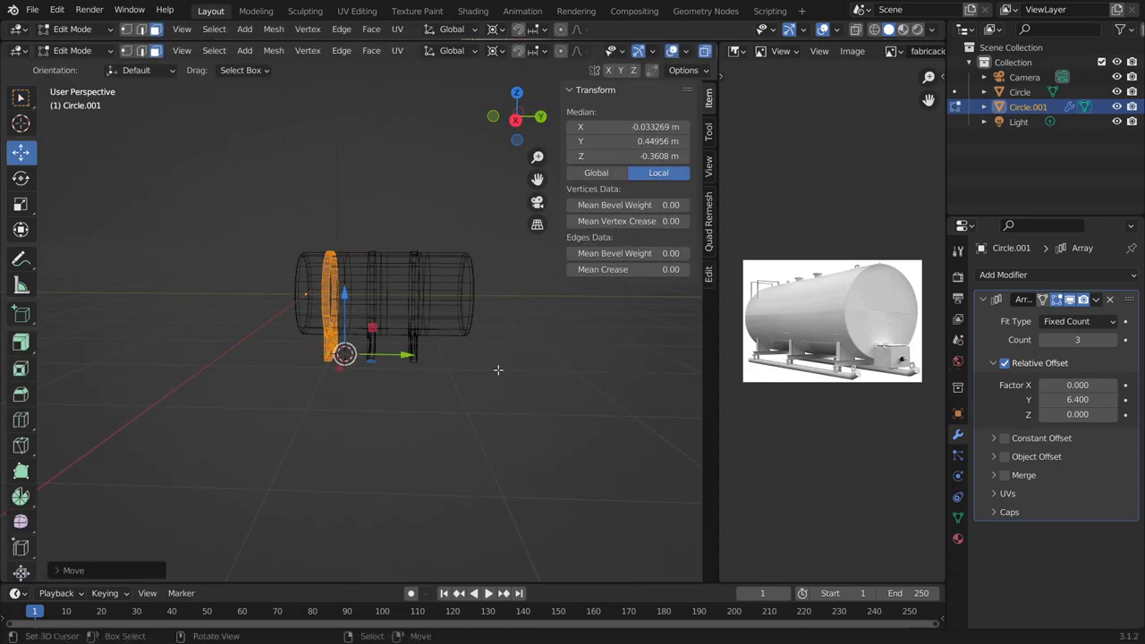
{"action": "middle_click_drag", "start_coordinate": [224, 340], "coordinate": [285, 340]}
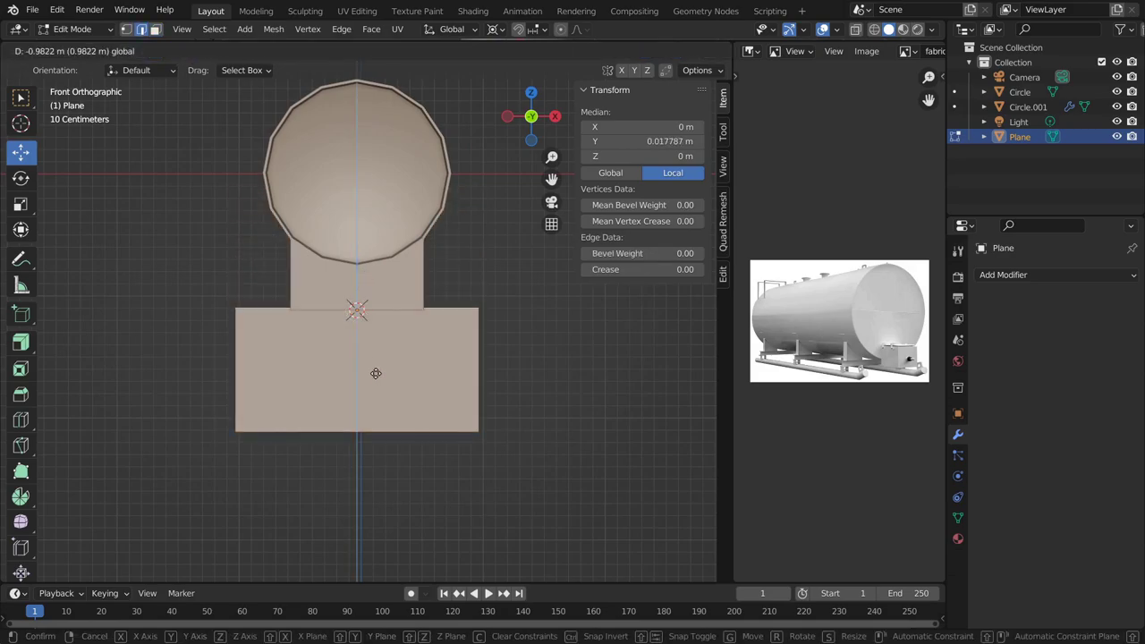
Step: Scale the new plane along X into a flat bar
{"action": "scroll", "coordinate": [373, 375], "scroll_direction": "up", "scroll_amount": 3}
{"action": "key", "text": "s"}
{"action": "key", "text": "x"}
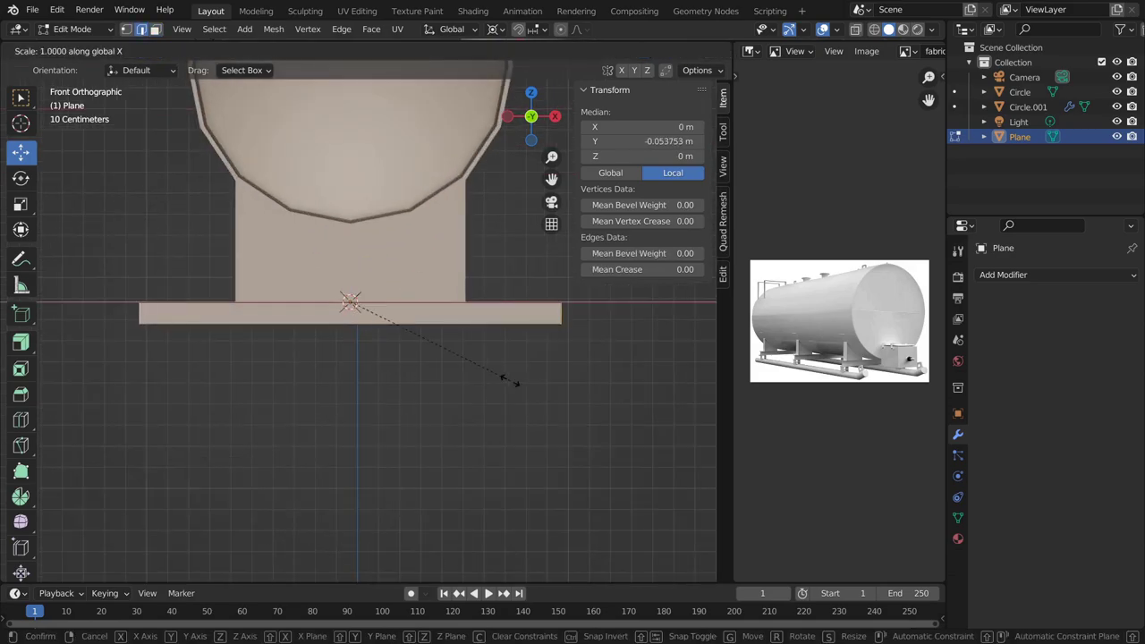
{"action": "left_click", "coordinate": [410, 385]}
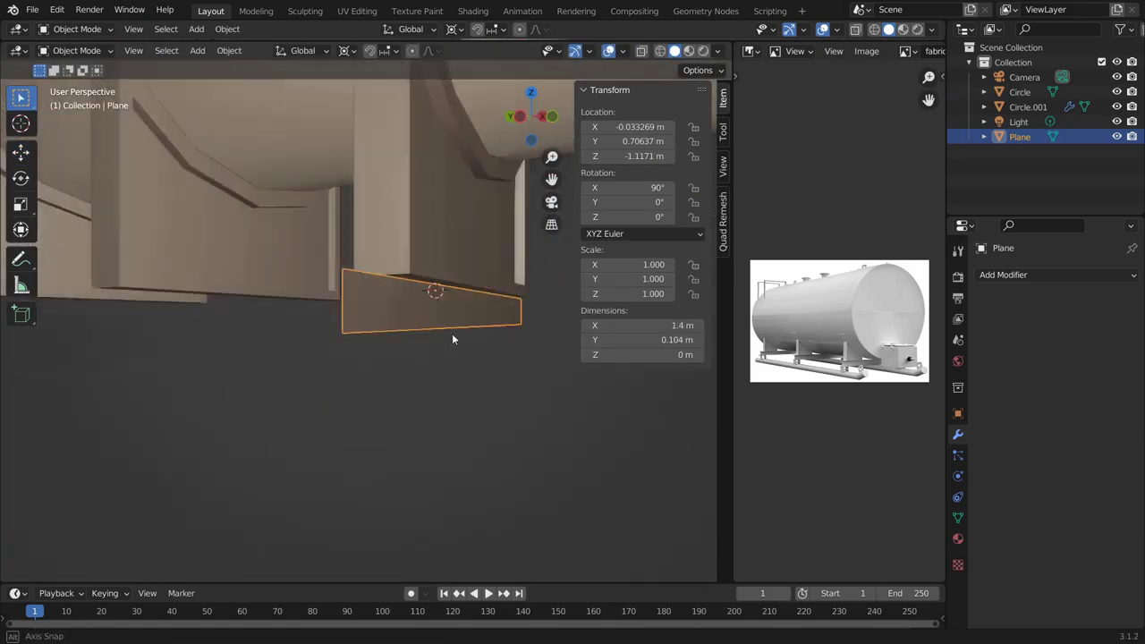
Step: Extrude the bar's faces along the normal into an I-beam profile
{"action": "right_click", "coordinate": [267, 308]}
{"action": "middle_click_drag", "start_coordinate": [267, 308], "coordinate": [477, 394]}
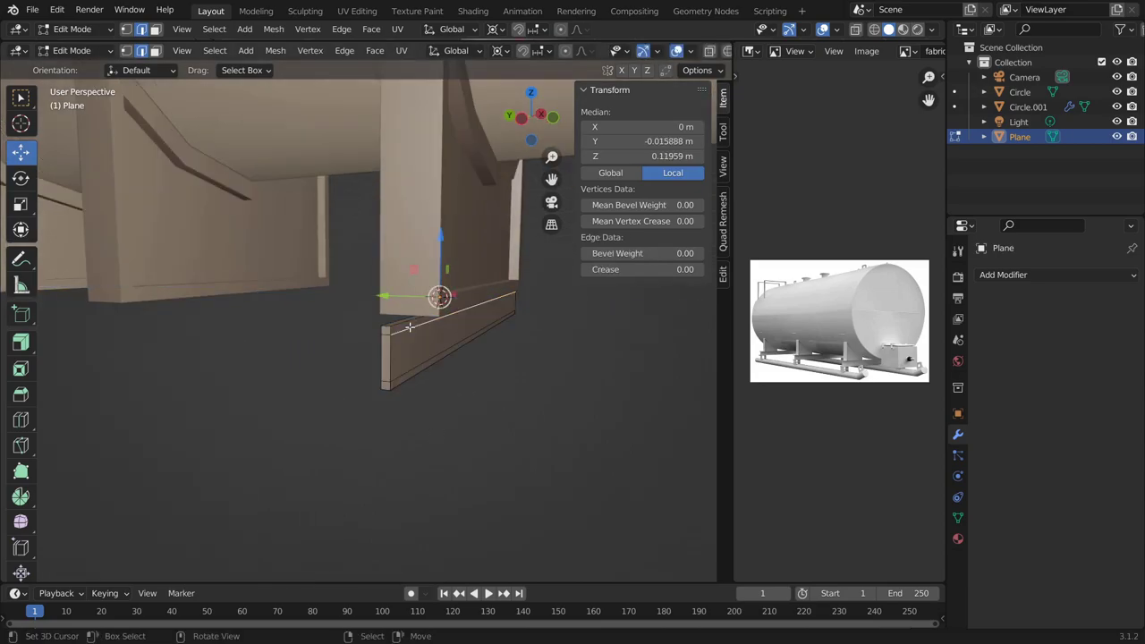
{"action": "left_click", "coordinate": [443, 308]}
{"action": "key", "text": "g"}
{"action": "key", "text": "z"}
{"action": "key", "text": "z"}
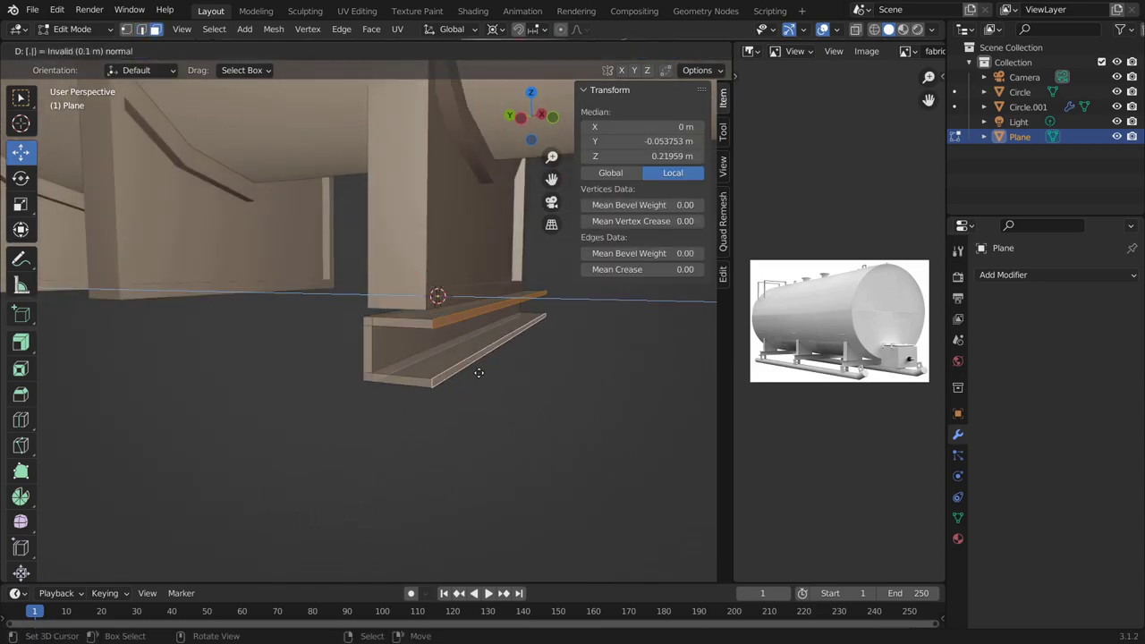
{"action": "left_click", "coordinate": [479, 372]}
{"action": "middle_click_drag", "start_coordinate": [479, 372], "coordinate": [582, 354]}
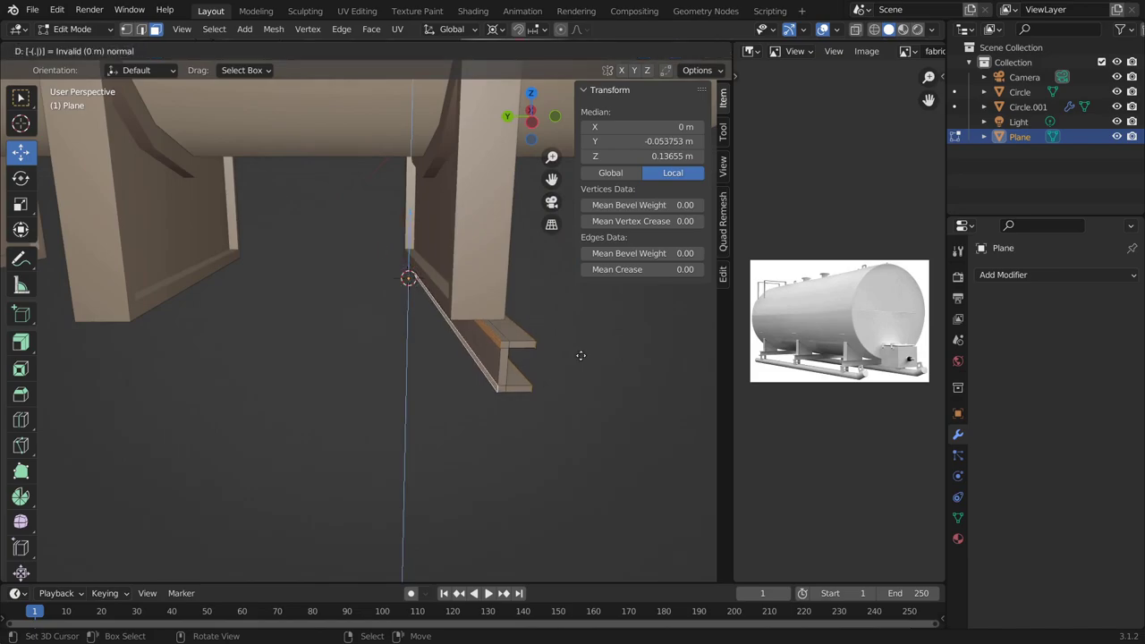
{"action": "key", "text": "Return"}
{"action": "mouse_move", "coordinate": [580, 355]}
{"action": "middle_mouse_down"}
{"action": "mouse_move", "coordinate": [402, 281]}
{"action": "mouse_move", "coordinate": [425, 391]}
{"action": "mouse_move", "coordinate": [532, 402]}
{"action": "mouse_move", "coordinate": [573, 429]}
{"action": "mouse_move", "coordinate": [494, 428]}
{"action": "mouse_move", "coordinate": [443, 345]}
{"action": "middle_mouse_up"}
{"action": "key", "text": "alt+a"}
{"action": "key", "text": "Tab"}
Step: Stretch the I-beam to 1.4 m length with a scale factor of 1.4
{"action": "key", "text": "s"}
{"action": "key", "text": "z"}
{"action": "key", "text": "1"}
{"action": "key", "text": "period"}
{"action": "key", "text": "4"}
{"action": "key", "text": "Return"}
{"action": "key", "text": "KP_3"}
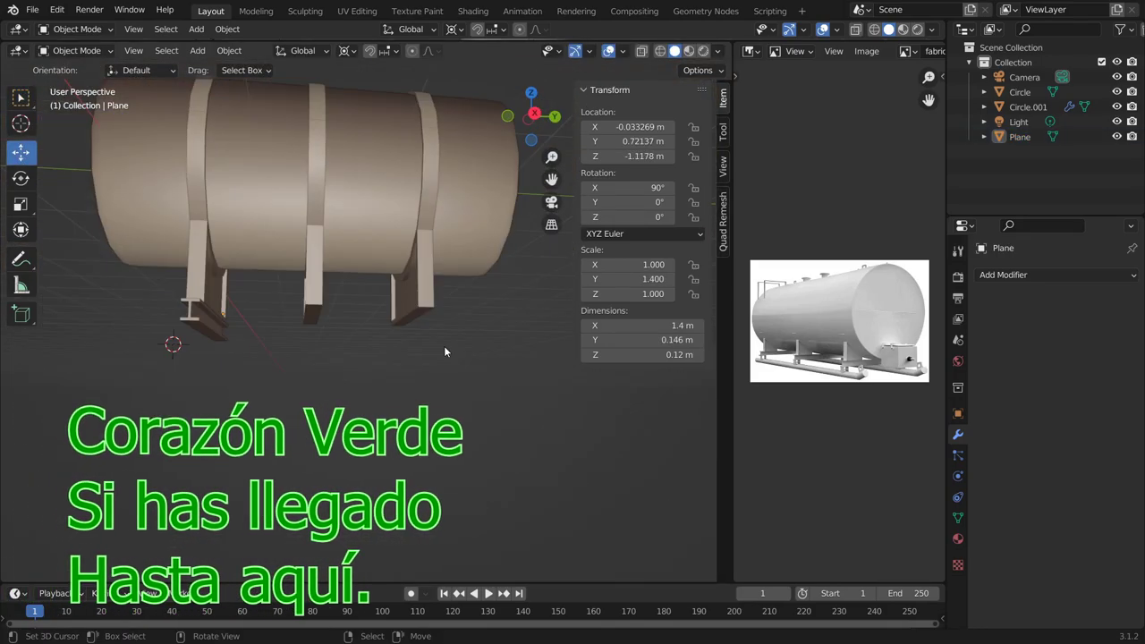
Step: Try an Array modifier on the beam, then undo it
{"action": "left_click", "coordinate": [197, 313]}
{"action": "left_click", "coordinate": [1001, 274]}
{"action": "left_click", "coordinate": [831, 399]}
{"action": "key", "text": "ctrl+z"}
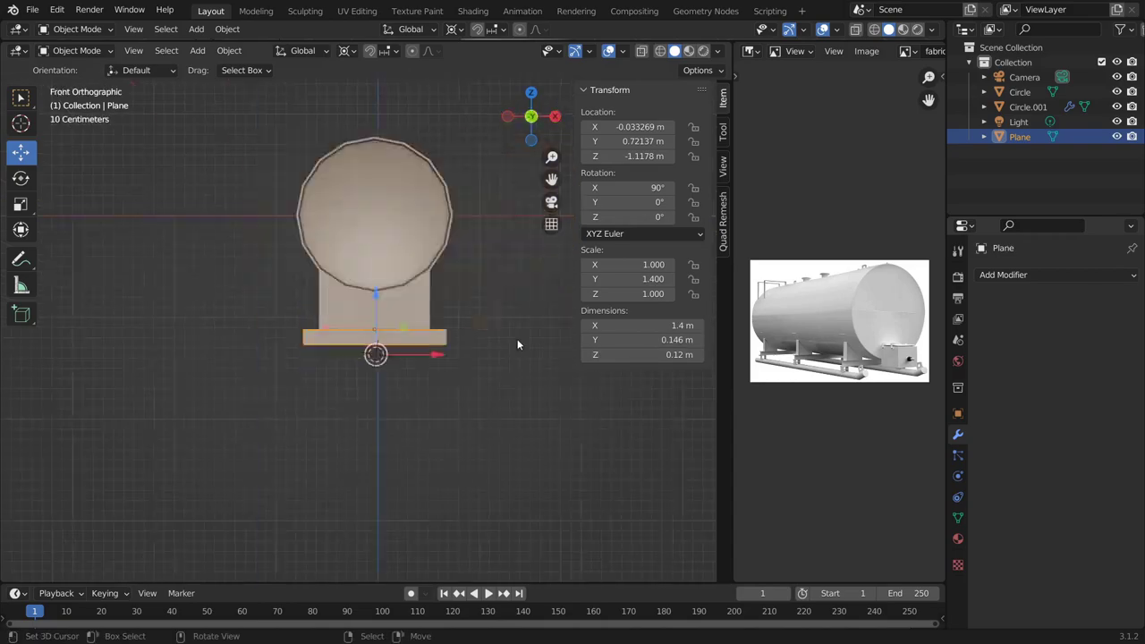
Step: Duplicate the I-beam and place the copy under the next saddle leg
{"action": "key", "text": "KP_3"}
{"action": "key", "text": "shift+d"}
{"action": "left_click", "coordinate": [230, 364]}
{"action": "left_click", "coordinate": [347, 369]}
{"action": "mouse_move", "coordinate": [347, 368]}
{"action": "middle_mouse_down"}
{"action": "mouse_move", "coordinate": [605, 421]}
{"action": "mouse_move", "coordinate": [608, 449]}
{"action": "middle_mouse_up"}
Step: Add a new plane for the skid rail in the right side view
{"action": "key", "text": "KP_3"}
{"action": "key", "text": "shift+a"}
{"action": "left_click", "coordinate": [407, 342]}
{"action": "key", "text": "Tab"}
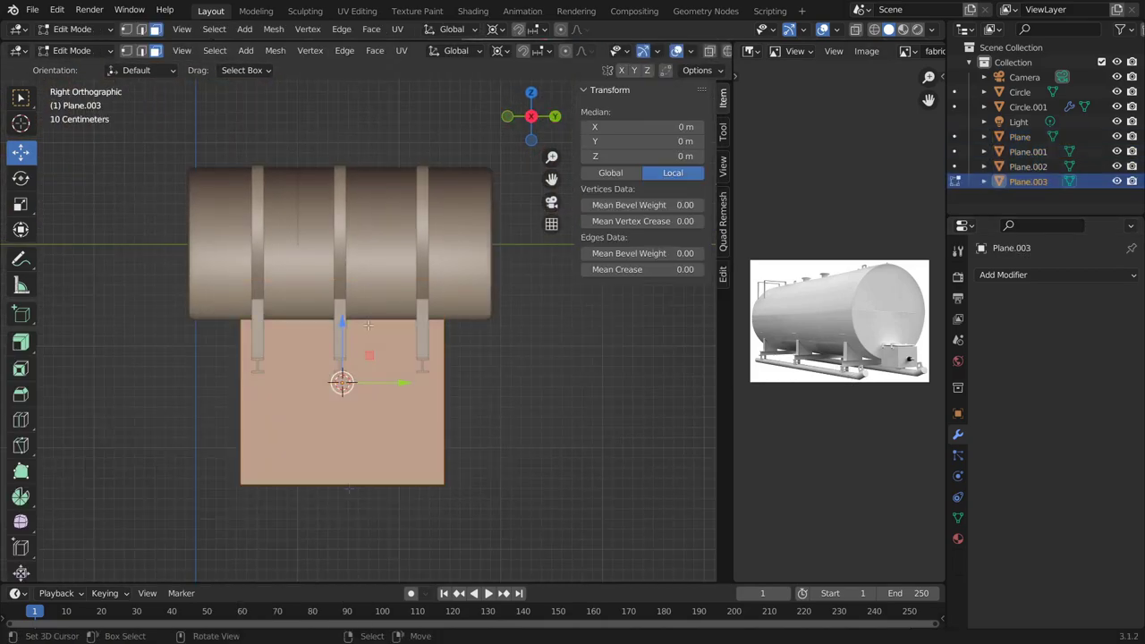
{"action": "key", "text": "g"}
{"action": "key", "text": "z"}
{"action": "left_click", "coordinate": [340, 378]}
Step: Lower the whole rail plane along Z to sit below the I-beam feet
{"action": "scroll", "coordinate": [389, 302], "scroll_direction": "up", "scroll_amount": 3}
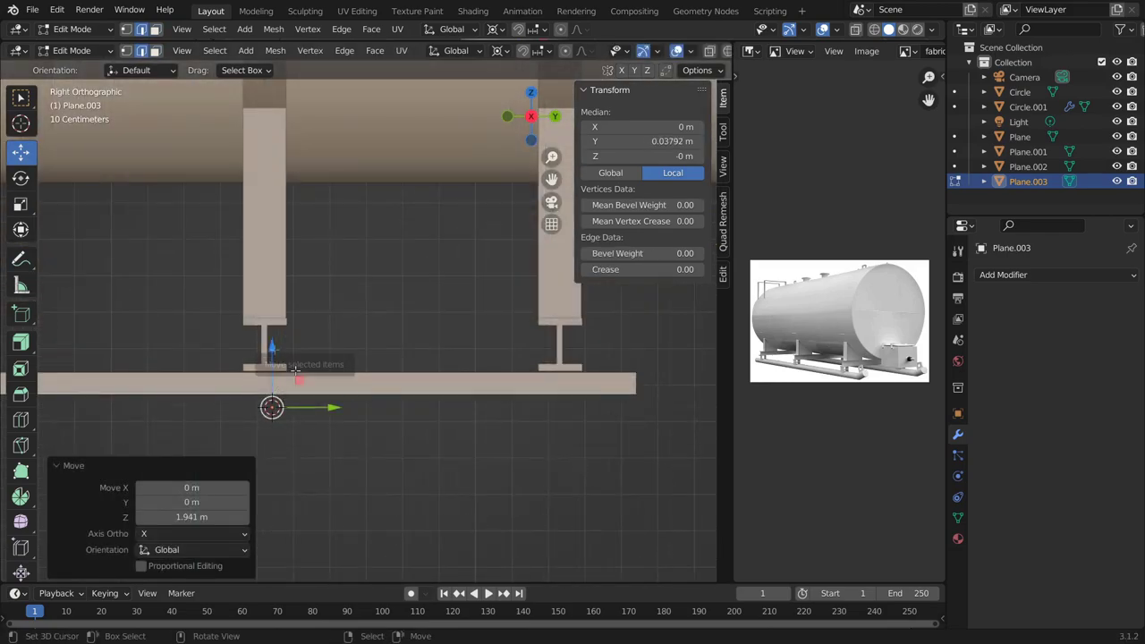
{"action": "key", "text": "a"}
{"action": "key", "text": "g"}
{"action": "key", "text": "z"}
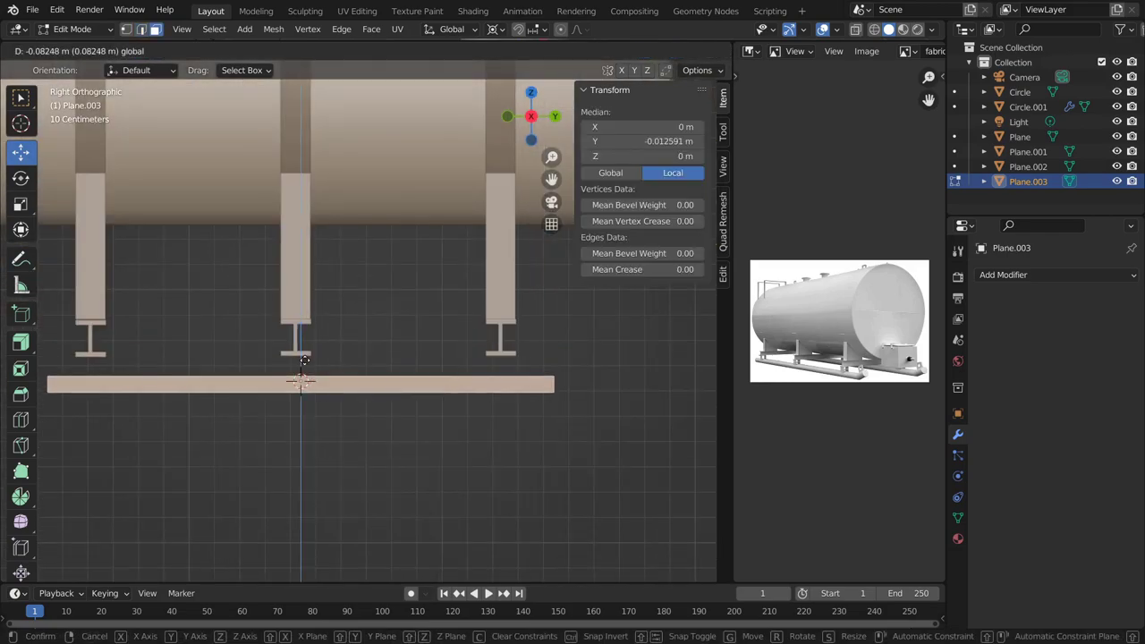
{"action": "left_click", "coordinate": [312, 369]}
{"action": "middle_click_drag", "start_coordinate": [312, 368], "coordinate": [429, 363]}
{"action": "mouse_move", "coordinate": [366, 430]}
{"action": "middle_mouse_down"}
{"action": "mouse_move", "coordinate": [381, 409]}
{"action": "mouse_move", "coordinate": [480, 424]}
{"action": "middle_mouse_up"}
Step: Extrude the rail into a thick bar and place a loop cut across it
{"action": "key", "text": "e"}
{"action": "left_click", "coordinate": [381, 409]}
{"action": "scroll", "coordinate": [291, 391], "scroll_direction": "up", "scroll_amount": 1}
{"action": "key", "text": "ctrl+r"}
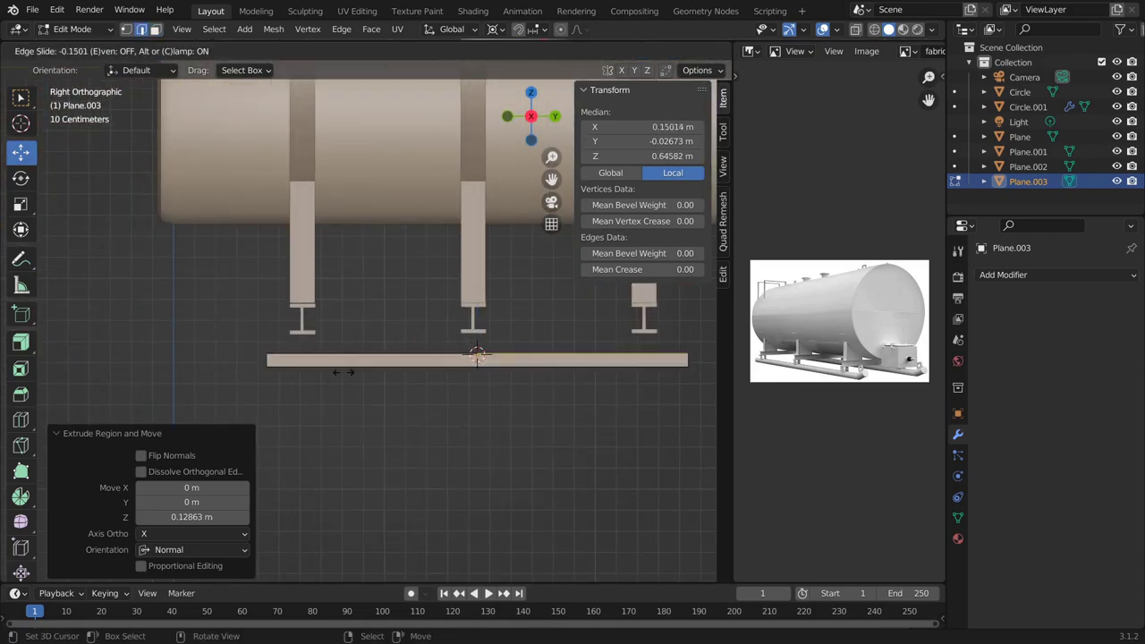
{"action": "key", "text": "ctrl+r"}
{"action": "middle_click_drag", "start_coordinate": [412, 436], "coordinate": [411, 403]}
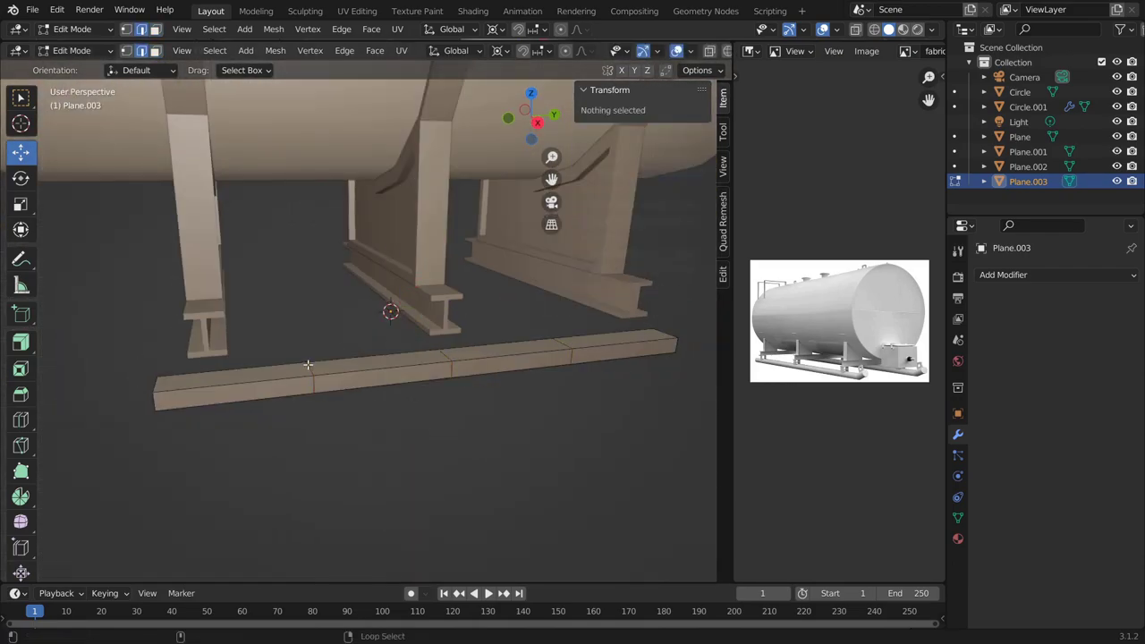
{"action": "middle_click_drag", "start_coordinate": [307, 365], "coordinate": [340, 314]}
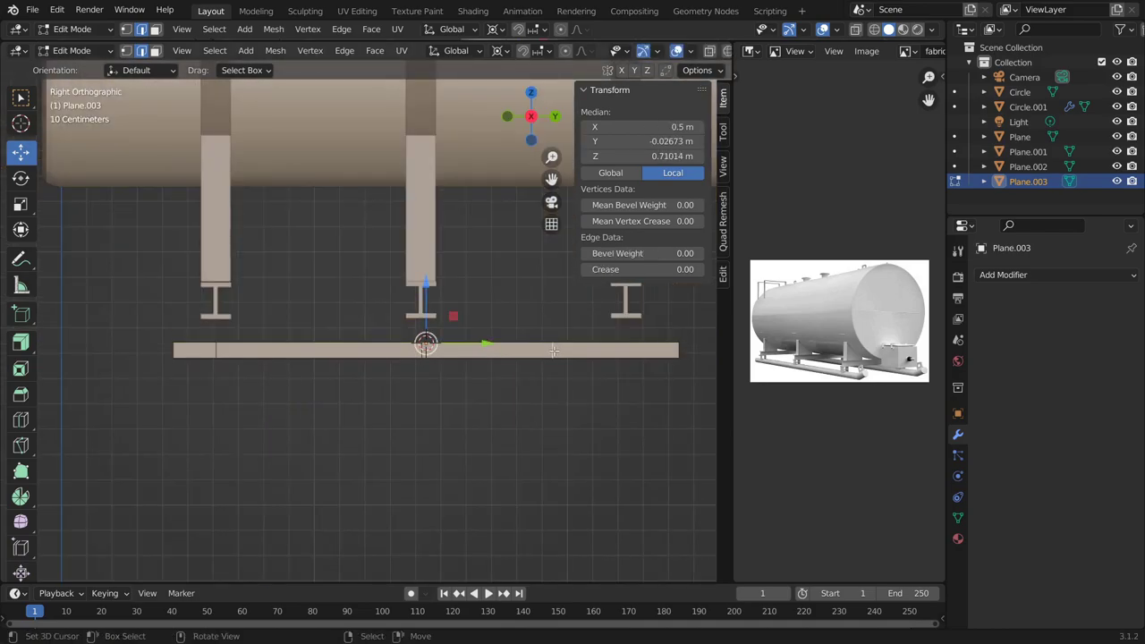
{"action": "middle_click_drag", "start_coordinate": [425, 375], "coordinate": [420, 357]}
{"action": "left_click", "coordinate": [414, 358]}
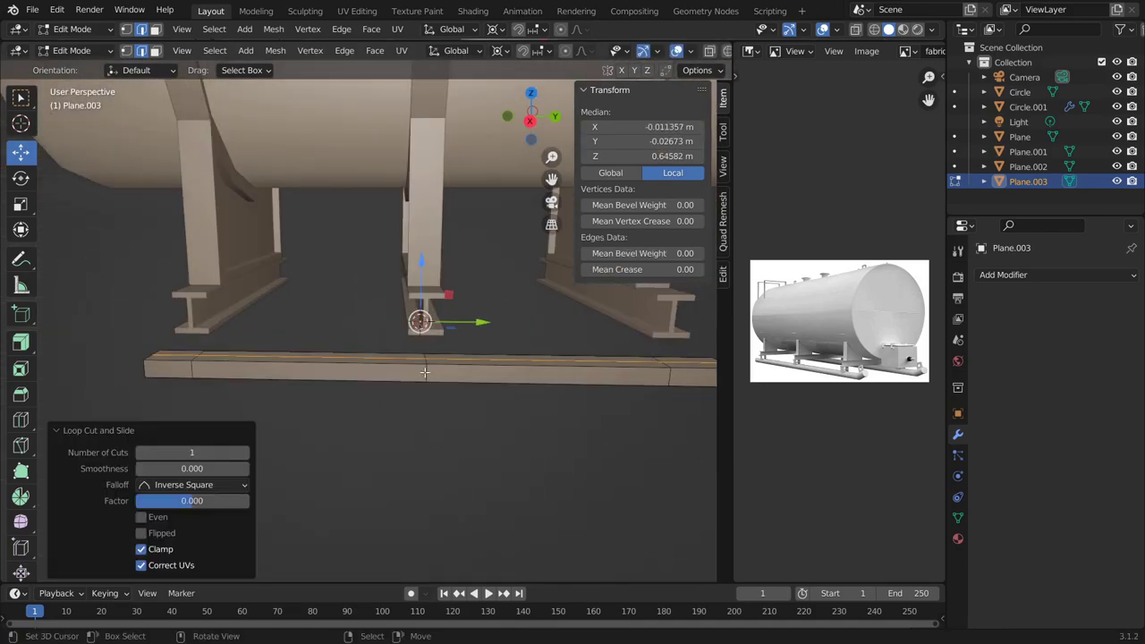
Step: Bevel the skid rail's selected edges
{"action": "key", "text": "ctrl+r"}
{"action": "left_click", "coordinate": [627, 430]}
{"action": "middle_click_drag", "start_coordinate": [628, 430], "coordinate": [505, 527]}
{"action": "key", "text": "ctrl+b"}
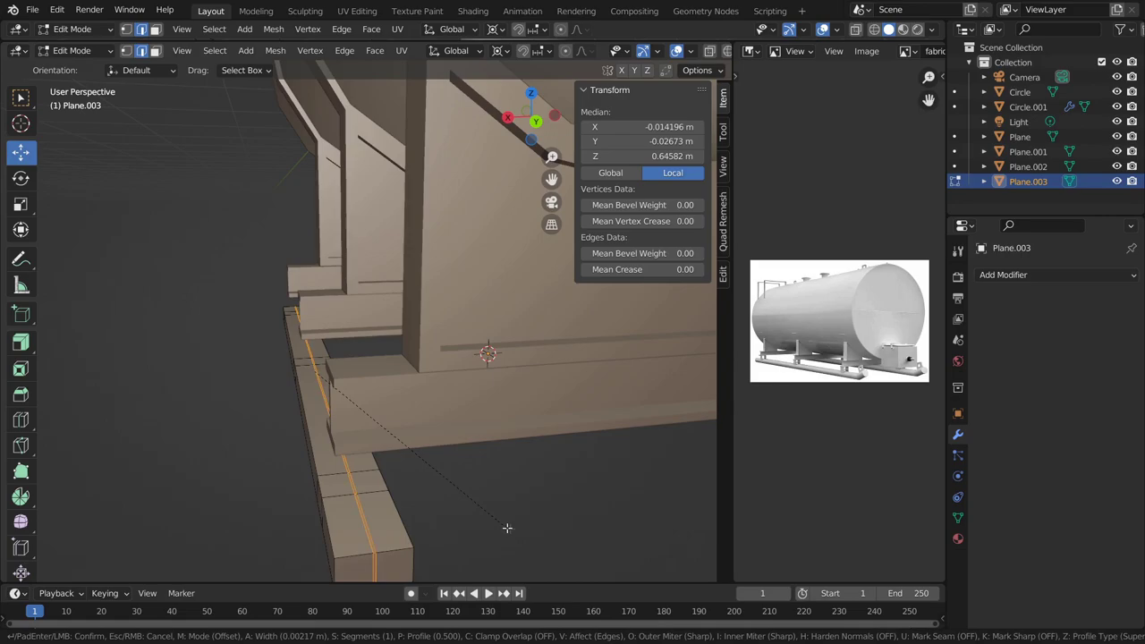
{"action": "left_click", "coordinate": [522, 527]}
{"action": "mouse_move", "coordinate": [522, 527]}
{"action": "middle_mouse_down"}
{"action": "mouse_move", "coordinate": [369, 410]}
{"action": "mouse_move", "coordinate": [382, 422]}
{"action": "middle_mouse_up"}
{"action": "scroll", "coordinate": [369, 410], "scroll_direction": "up", "scroll_amount": 5}
Step: Add loop cuts on the isolated rail and raise edges upward into support posts
{"action": "left_click", "coordinate": [382, 422]}
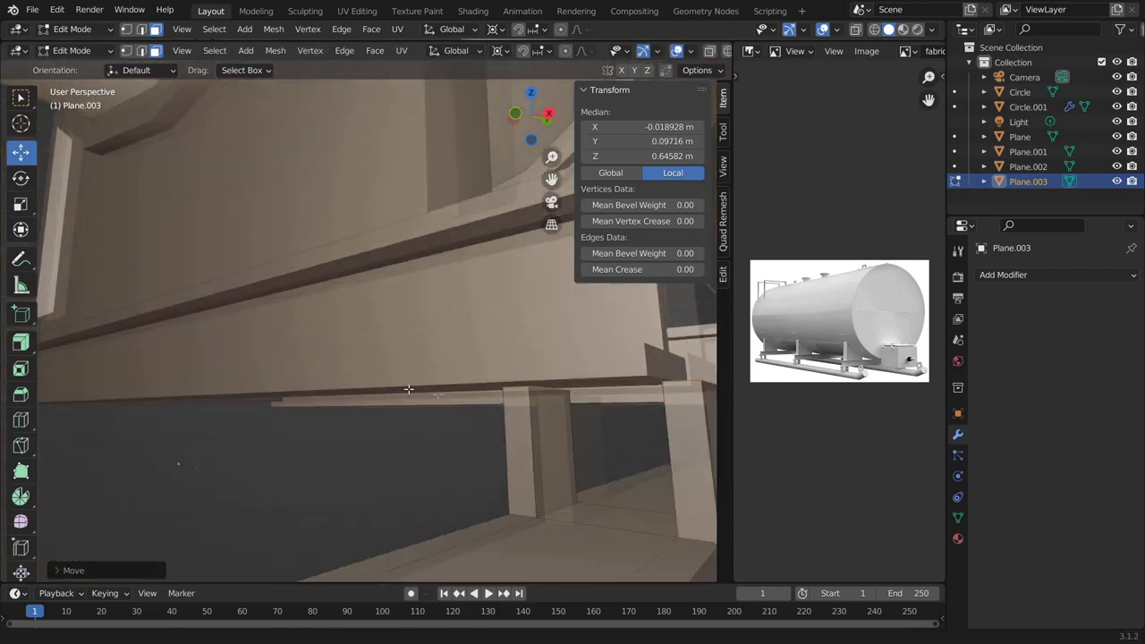
{"action": "mouse_move", "coordinate": [384, 382]}
{"action": "middle_mouse_down"}
{"action": "mouse_move", "coordinate": [456, 353]}
{"action": "mouse_move", "coordinate": [277, 521]}
{"action": "mouse_move", "coordinate": [295, 501]}
{"action": "middle_mouse_up"}
{"action": "key", "text": "ctrl+r"}
{"action": "left_click", "coordinate": [456, 353]}
{"action": "left_click", "coordinate": [457, 353]}
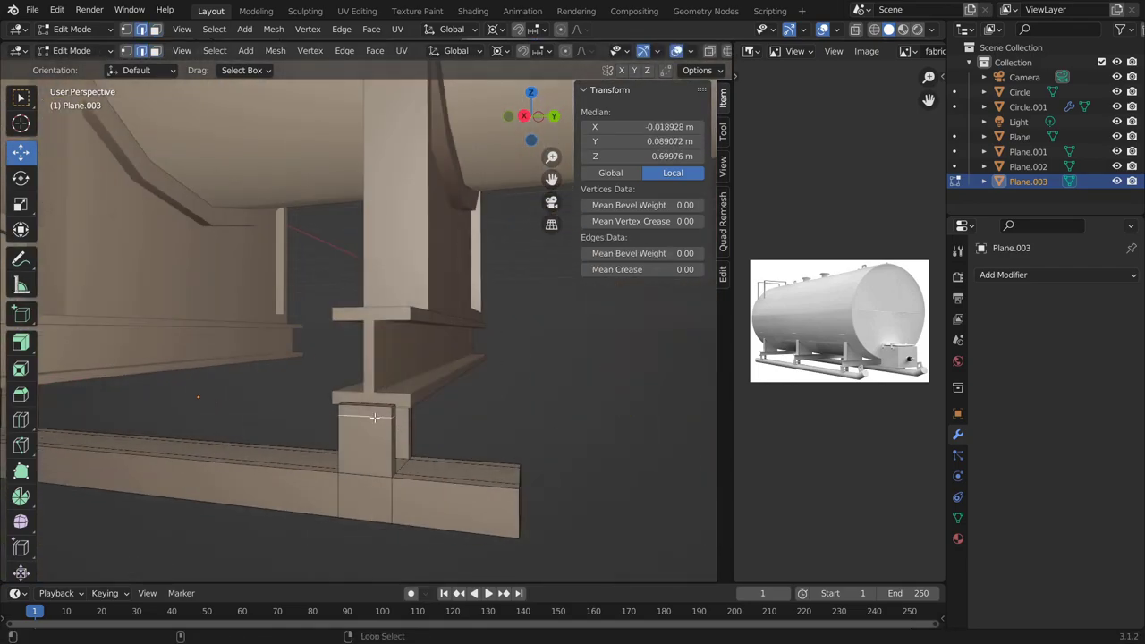
{"action": "key", "text": "KP_Divide"}
{"action": "key", "text": "ctrl+r"}
{"action": "left_click", "coordinate": [339, 398]}
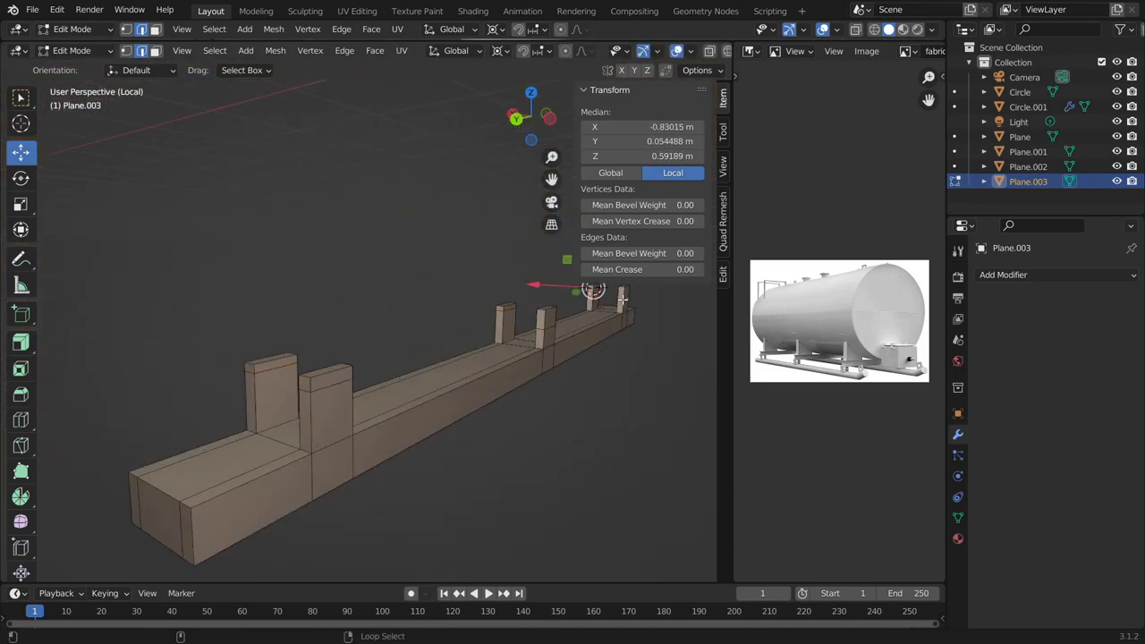
{"action": "left_click", "coordinate": [347, 387]}
{"action": "mouse_move", "coordinate": [347, 387]}
{"action": "middle_mouse_down"}
{"action": "mouse_move", "coordinate": [565, 377]}
{"action": "mouse_move", "coordinate": [375, 295]}
{"action": "middle_mouse_up"}
Step: Check the post faces, then return to Object Mode and leave the isolated view
{"action": "left_click", "coordinate": [565, 378]}
{"action": "left_click", "coordinate": [217, 161]}
{"action": "right_click", "coordinate": [332, 224]}
{"action": "key", "text": "Escape"}
{"action": "mouse_move", "coordinate": [332, 225]}
{"action": "middle_mouse_down", "text": "shift"}
{"action": "mouse_move", "coordinate": [323, 286]}
{"action": "mouse_move", "coordinate": [277, 258]}
{"action": "middle_mouse_up", "text": "shift"}
{"action": "right_click", "coordinate": [277, 257]}
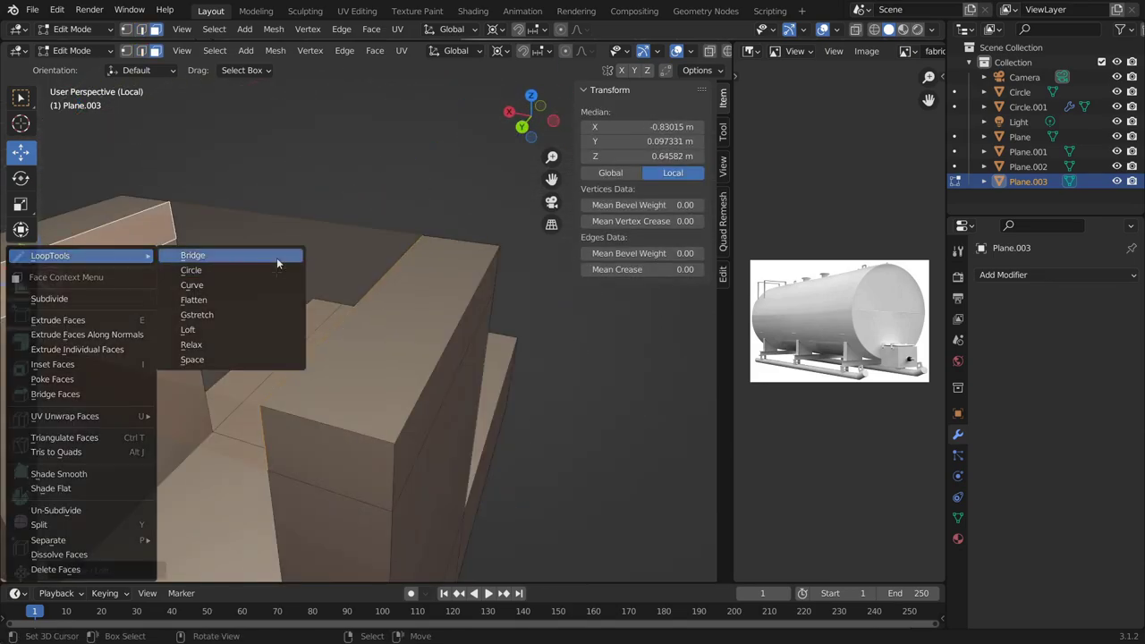
{"action": "key", "text": "Escape"}
{"action": "key", "text": "Tab"}
{"action": "key", "text": "KP_Divide"}
Step: Select the skid base and nudge it slightly along X
{"action": "left_click", "coordinate": [433, 493]}
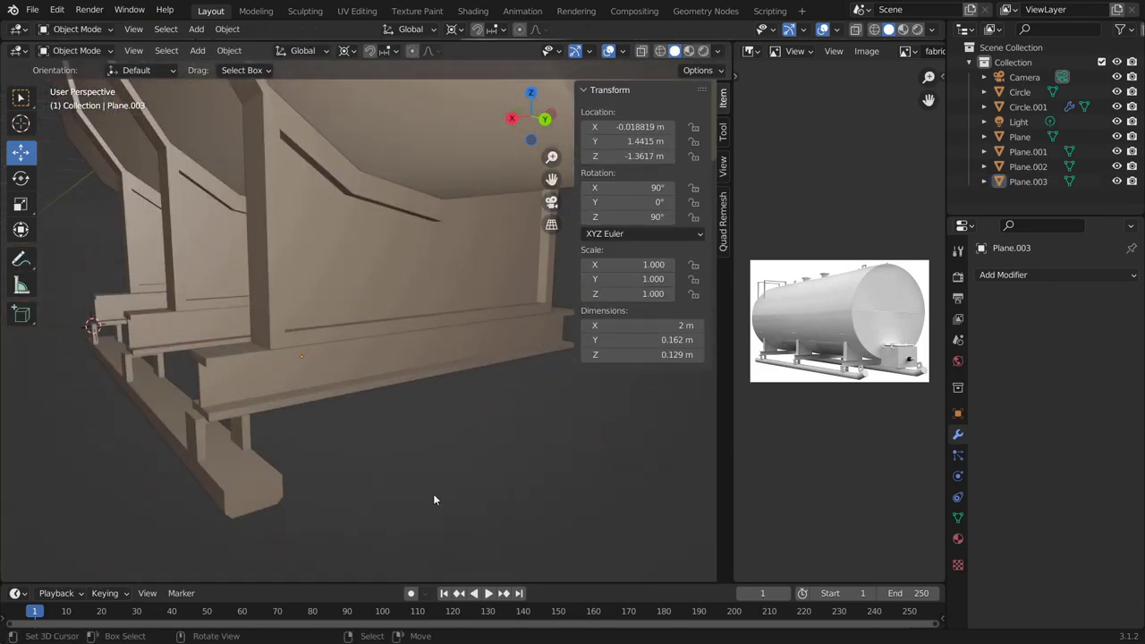
{"action": "left_click", "coordinate": [64, 331]}
{"action": "mouse_move", "coordinate": [65, 332]}
{"action": "middle_mouse_down"}
{"action": "mouse_move", "coordinate": [541, 467]}
{"action": "mouse_move", "coordinate": [449, 481]}
{"action": "mouse_move", "coordinate": [197, 441]}
{"action": "mouse_move", "coordinate": [274, 452]}
{"action": "mouse_move", "coordinate": [383, 492]}
{"action": "mouse_move", "coordinate": [244, 494]}
{"action": "mouse_move", "coordinate": [256, 425]}
{"action": "middle_mouse_up"}
{"action": "key", "text": "Tab"}
{"action": "key", "text": "Tab"}
Step: Add a Mirror modifier on X to the base, using the tank body as mirror object
{"action": "left_click", "coordinate": [1002, 274]}
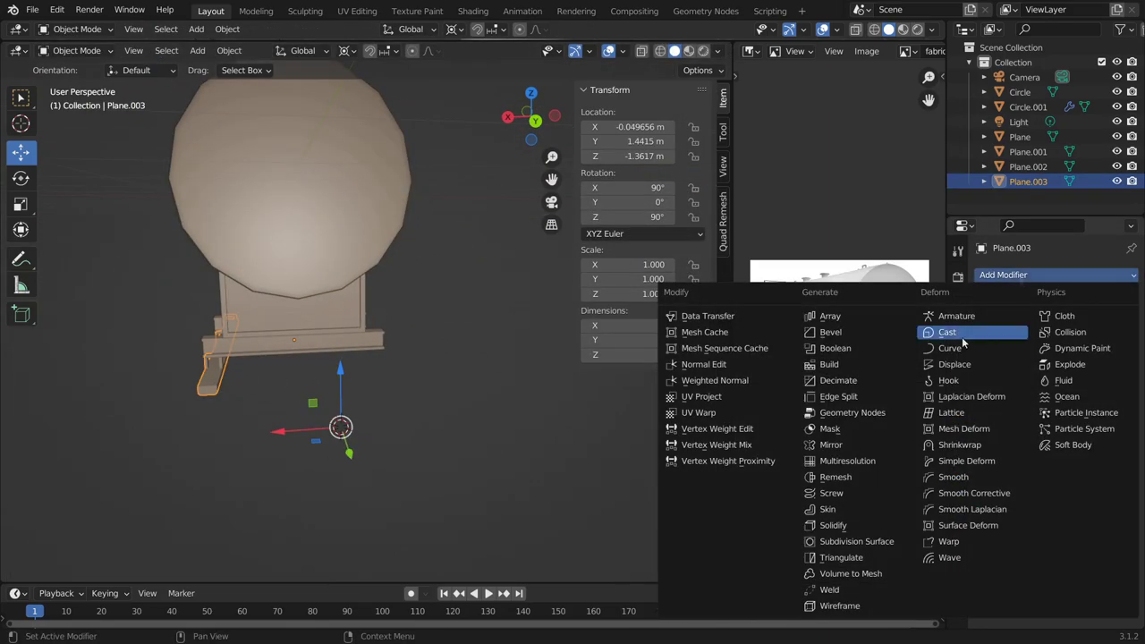
{"action": "left_click", "coordinate": [809, 456]}
{"action": "left_click", "coordinate": [1051, 321]}
{"action": "mouse_move", "coordinate": [340, 394]}
{"action": "middle_mouse_down"}
{"action": "mouse_move", "coordinate": [631, 441]}
{"action": "mouse_move", "coordinate": [533, 369]}
{"action": "mouse_move", "coordinate": [423, 472]}
{"action": "mouse_move", "coordinate": [486, 485]}
{"action": "mouse_move", "coordinate": [447, 465]}
{"action": "middle_mouse_up"}
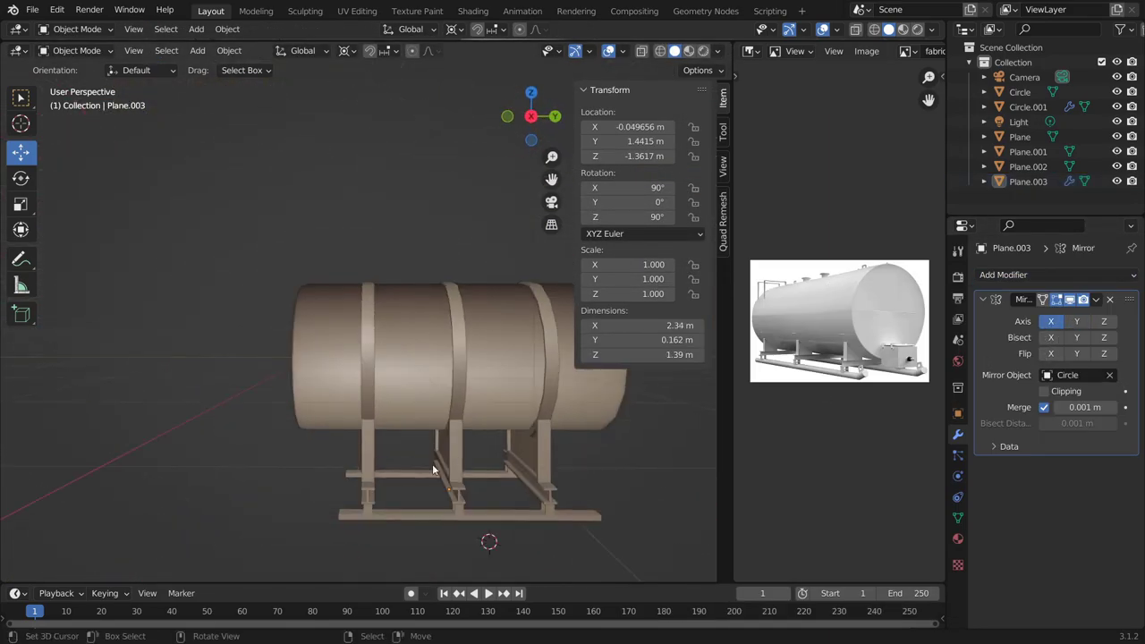
{"action": "left_click", "coordinate": [463, 421]}
{"action": "key", "text": "KP_3"}
{"action": "key", "text": "shift+a"}
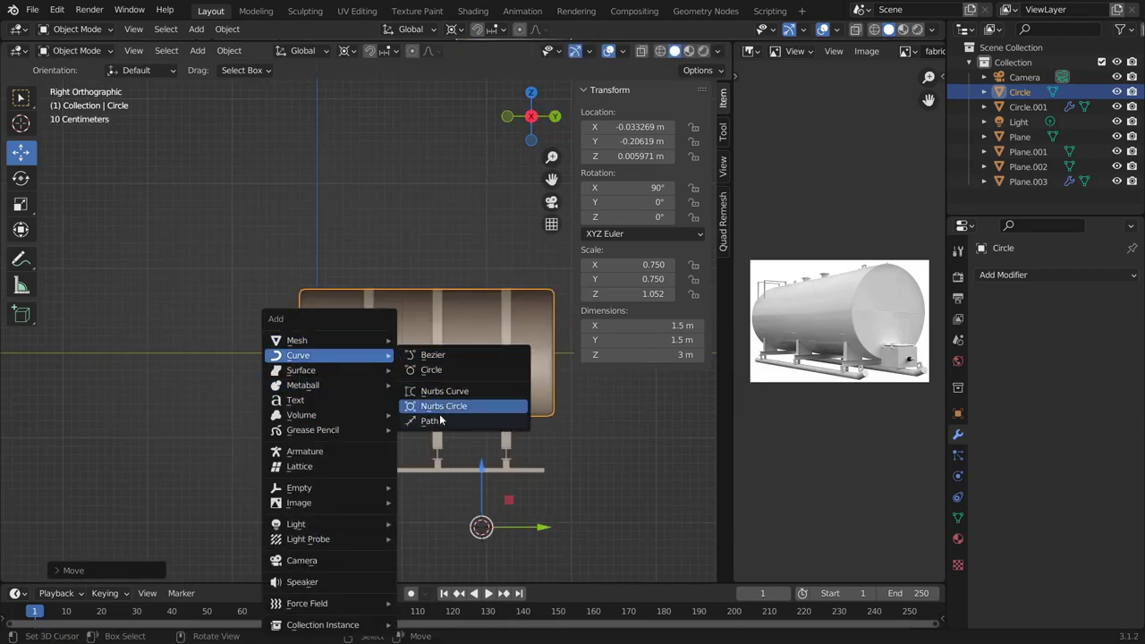
Step: Add a path curve with extrude 0 and a 0.02 m bevel depth
{"action": "left_click", "coordinate": [433, 420]}
{"action": "mouse_move", "coordinate": [440, 420]}
{"action": "middle_mouse_down"}
{"action": "mouse_move", "coordinate": [488, 452]}
{"action": "mouse_move", "coordinate": [436, 411]}
{"action": "mouse_move", "coordinate": [400, 439]}
{"action": "middle_mouse_up"}
{"action": "left_click", "coordinate": [957, 496]}
{"action": "left_click_drag", "start_coordinate": [1076, 553], "coordinate": [1028, 553]}
{"action": "scroll", "coordinate": [1055, 492], "scroll_direction": "down", "scroll_amount": 2}
{"action": "middle_click_drag", "start_coordinate": [268, 402], "coordinate": [156, 364]}
Step: Subdivide the path and move a control point to start the pipe's bend
{"action": "key", "text": "Tab"}
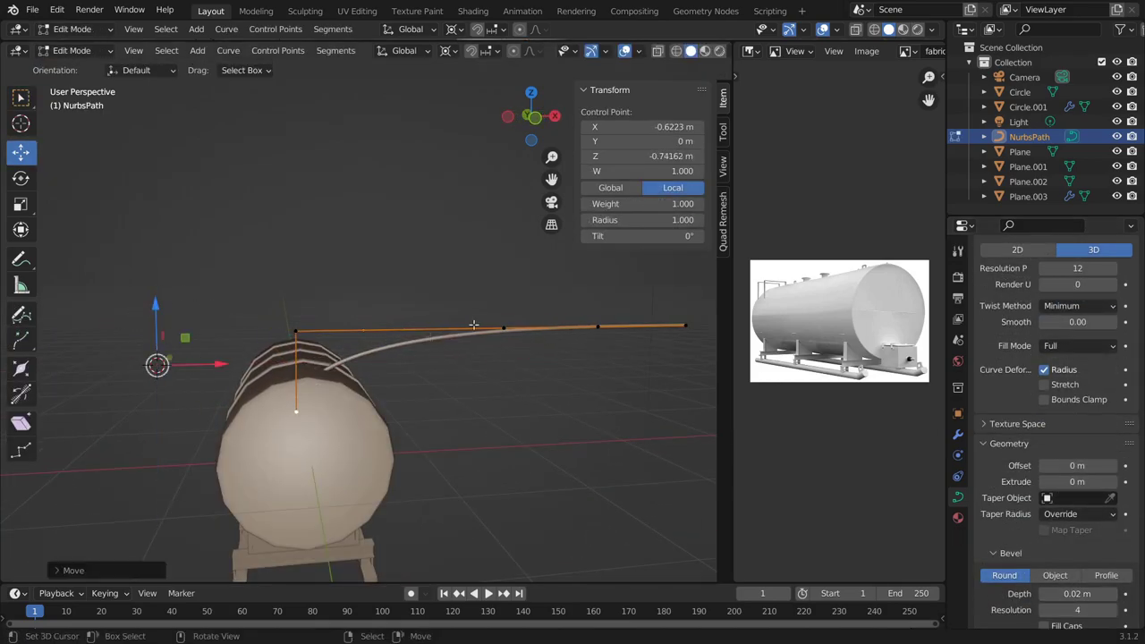
{"action": "right_click", "coordinate": [228, 228]}
{"action": "left_click", "coordinate": [228, 228]}
{"action": "scroll", "coordinate": [268, 358], "scroll_direction": "up", "scroll_amount": 3}
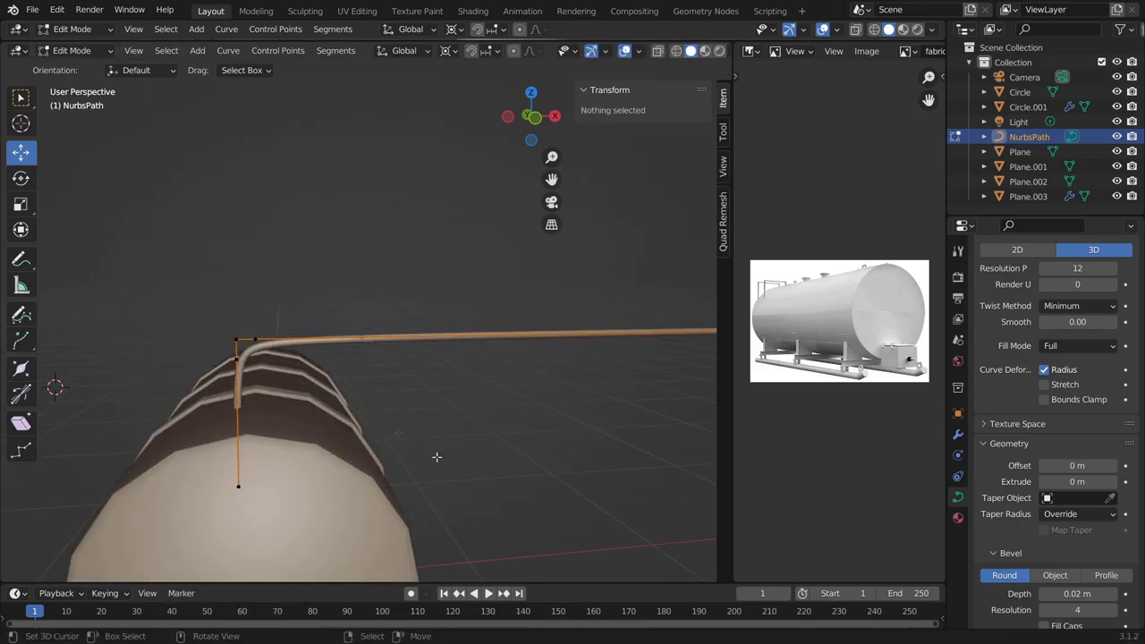
{"action": "middle_click_drag", "start_coordinate": [268, 358], "coordinate": [462, 326], "text": "shift"}
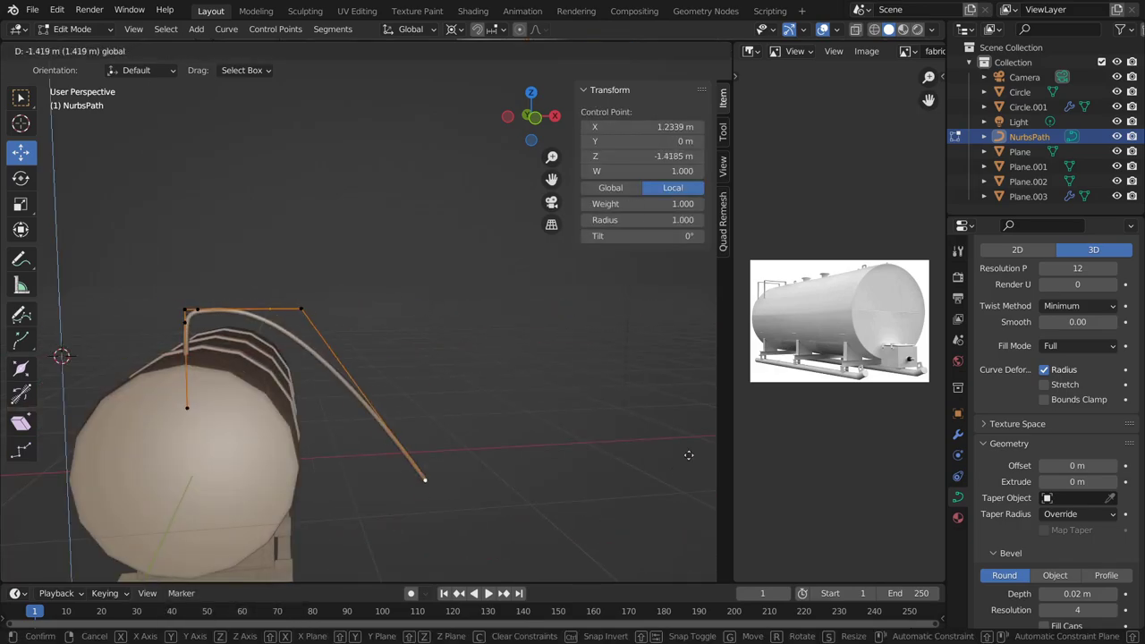
{"action": "left_click", "coordinate": [155, 351]}
{"action": "right_click", "coordinate": [320, 319]}
{"action": "left_click", "coordinate": [319, 319]}
Step: Pull the path's end point down toward the base, forming the upright U shape
{"action": "middle_click_drag", "start_coordinate": [391, 389], "coordinate": [395, 296]}
{"action": "scroll", "coordinate": [394, 287], "scroll_direction": "up", "scroll_amount": 3}
{"action": "key", "text": "KP_1"}
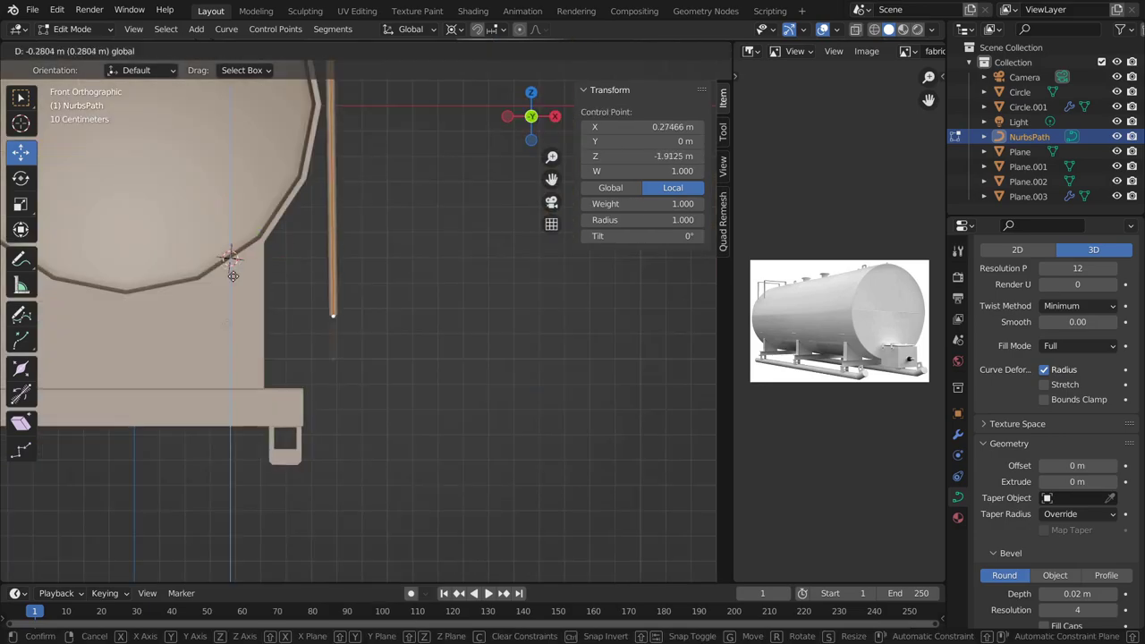
{"action": "left_click_drag", "start_coordinate": [332, 319], "coordinate": [332, 465]}
{"action": "scroll", "coordinate": [437, 342], "scroll_direction": "down", "scroll_amount": 3}
{"action": "middle_click_drag", "start_coordinate": [437, 342], "coordinate": [278, 236]}
{"action": "left_click", "coordinate": [325, 434]}
{"action": "scroll", "coordinate": [325, 433], "scroll_direction": "up", "scroll_amount": 3}
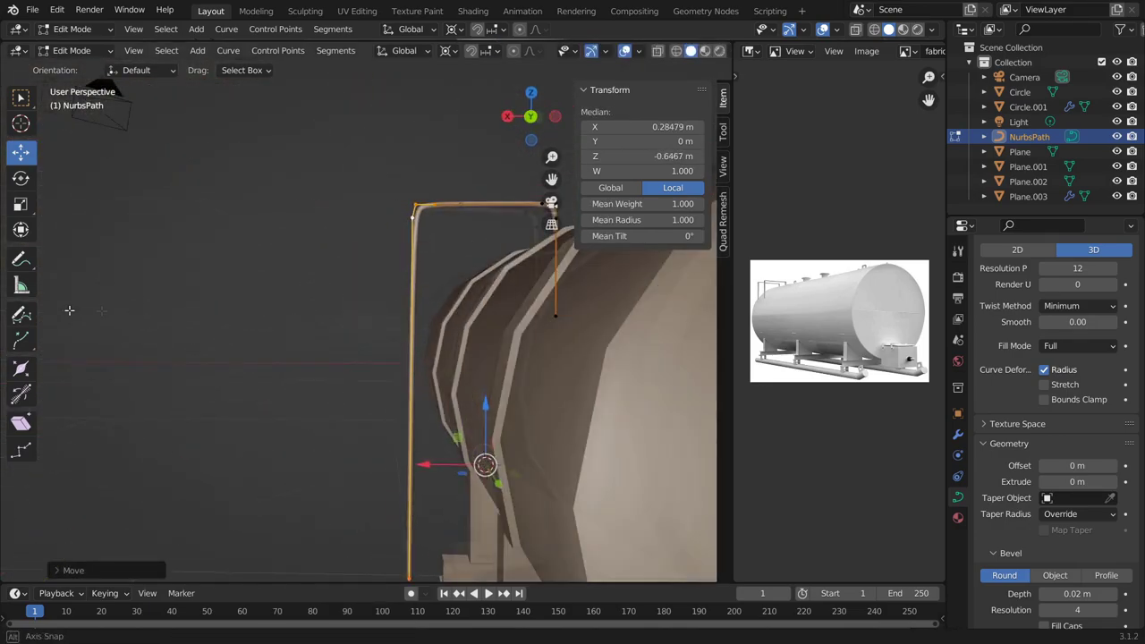
{"action": "scroll", "coordinate": [320, 535], "scroll_direction": "down", "scroll_amount": 3}
{"action": "left_click", "coordinate": [260, 388]}
{"action": "scroll", "coordinate": [260, 388], "scroll_direction": "up", "scroll_amount": 3}
{"action": "scroll", "coordinate": [348, 292], "scroll_direction": "down", "scroll_amount": 2}
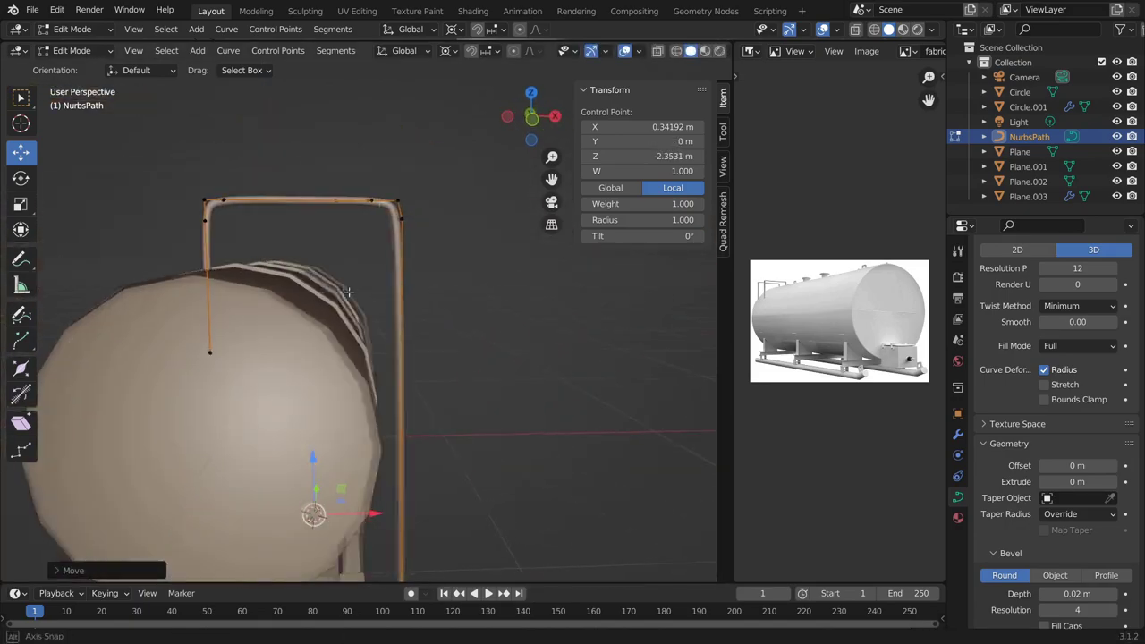
Step: Place a duplicate of the bent pipe as NurbsPath.001
{"action": "middle_click_drag", "start_coordinate": [456, 287], "coordinate": [529, 340]}
{"action": "scroll", "coordinate": [524, 342], "scroll_direction": "up", "scroll_amount": 3}
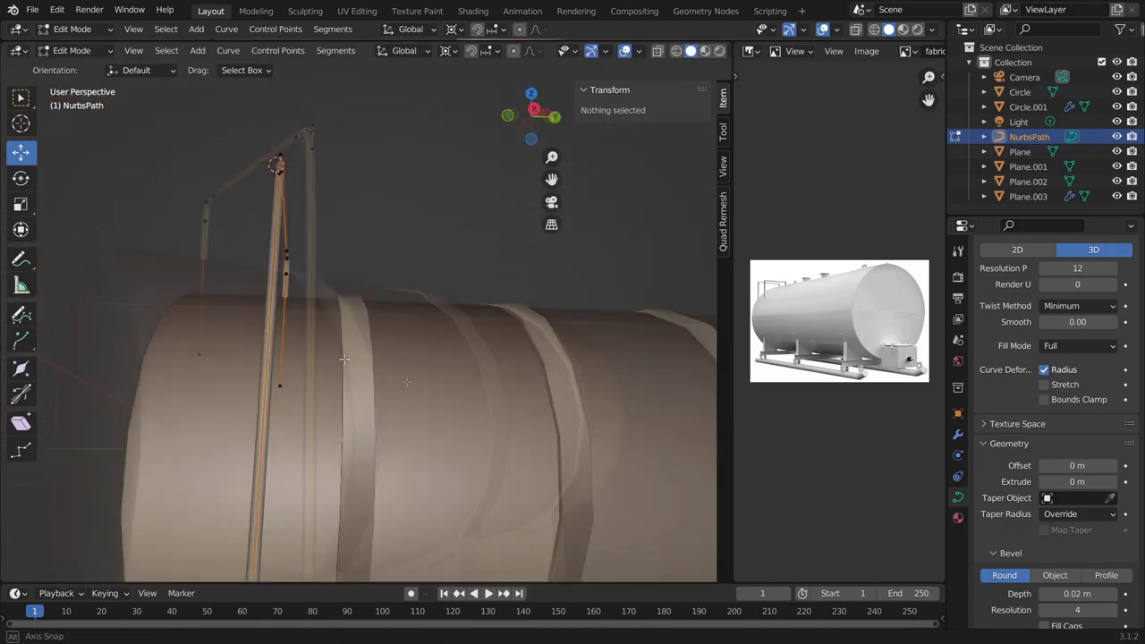
{"action": "scroll", "coordinate": [349, 290], "scroll_direction": "down", "scroll_amount": 3}
{"action": "key", "text": "Tab"}
{"action": "left_click", "coordinate": [421, 238]}
{"action": "left_click", "coordinate": [641, 494]}
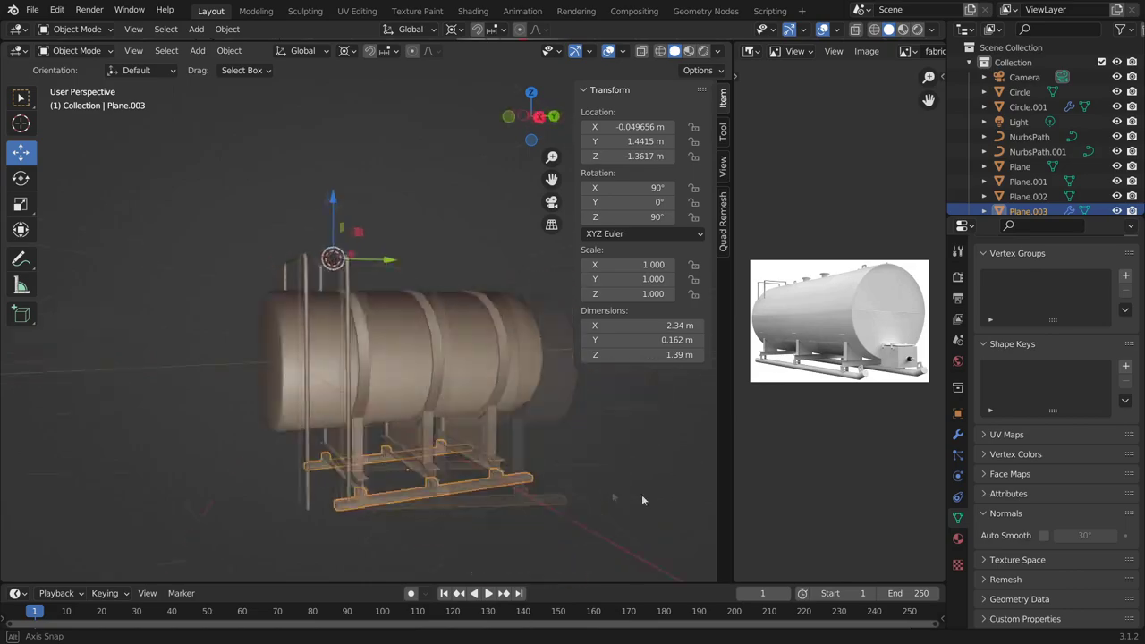
Step: Add a plane from the top view, scale it down and thicken it into the step plate
{"action": "scroll", "coordinate": [330, 397], "scroll_direction": "up", "scroll_amount": 4}
{"action": "key", "text": "KP_7"}
{"action": "key", "text": "shift+a"}
{"action": "left_click", "coordinate": [487, 342]}
{"action": "key", "text": "s"}
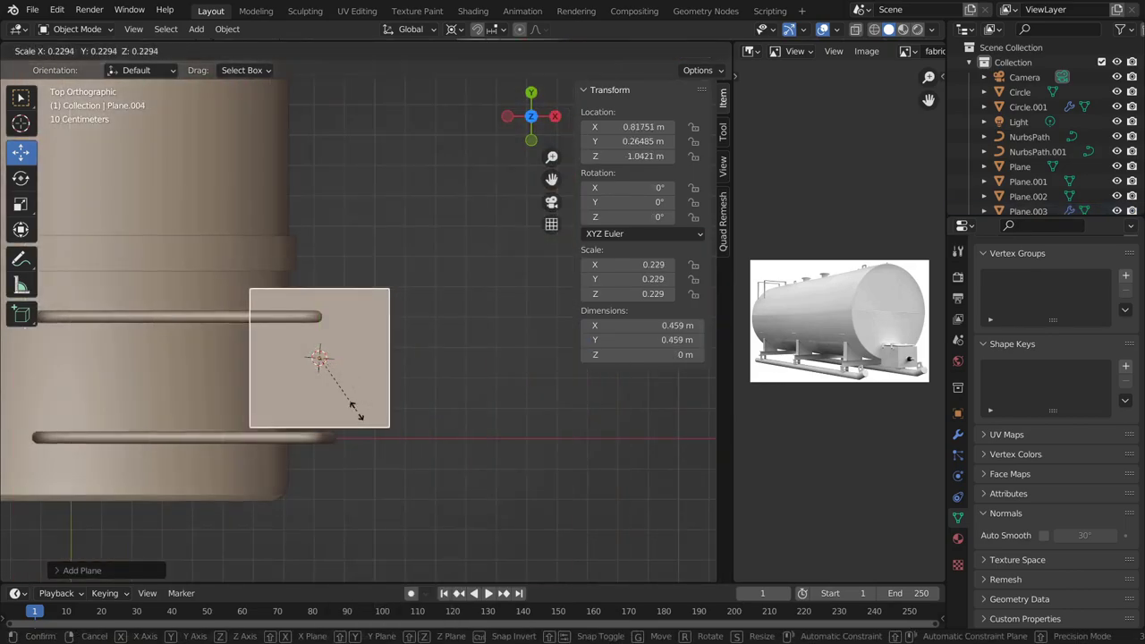
{"action": "left_click", "coordinate": [371, 357]}
{"action": "key", "text": "Tab"}
{"action": "left_click", "coordinate": [320, 350]}
{"action": "middle_click_drag", "start_coordinate": [320, 349], "coordinate": [421, 437]}
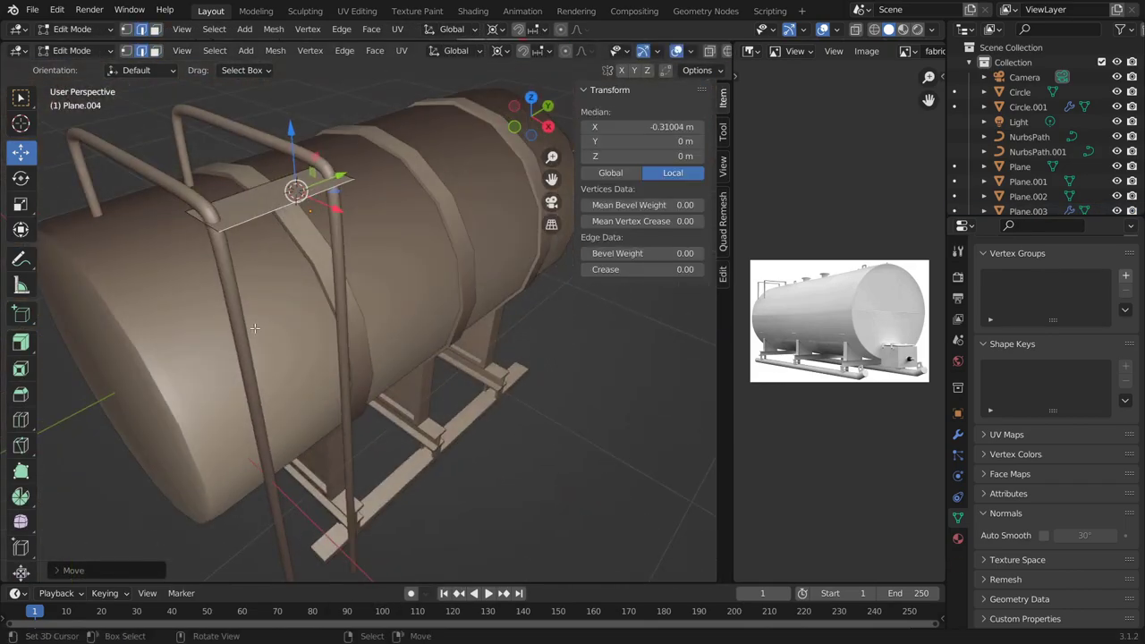
{"action": "key", "text": "KP_Divide"}
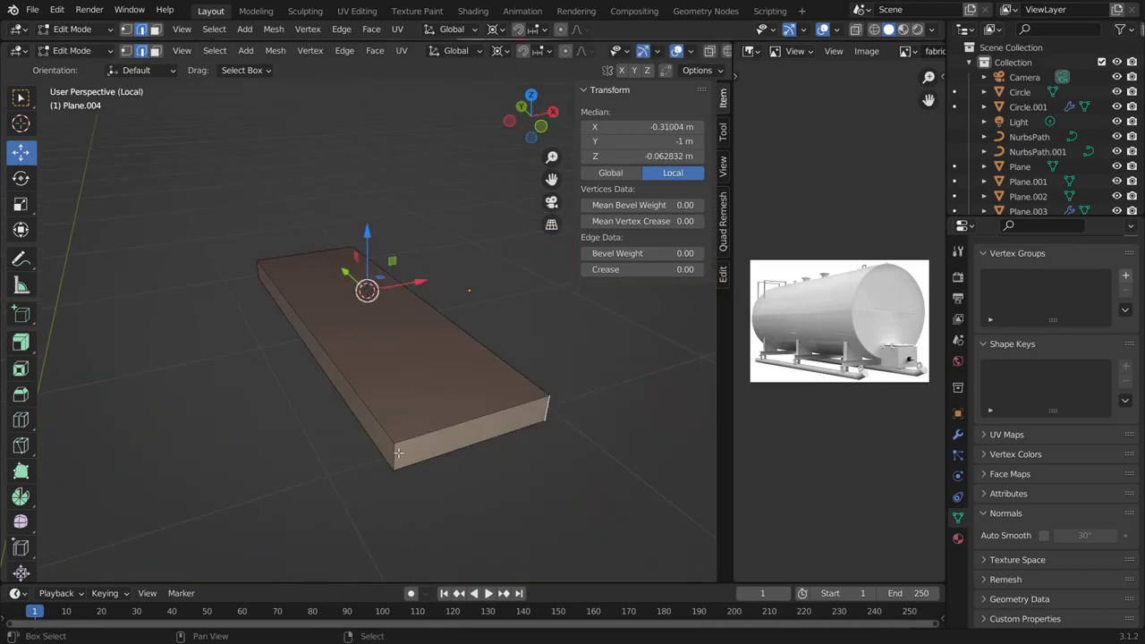
{"action": "middle_click_drag", "start_coordinate": [156, 354], "coordinate": [254, 370]}
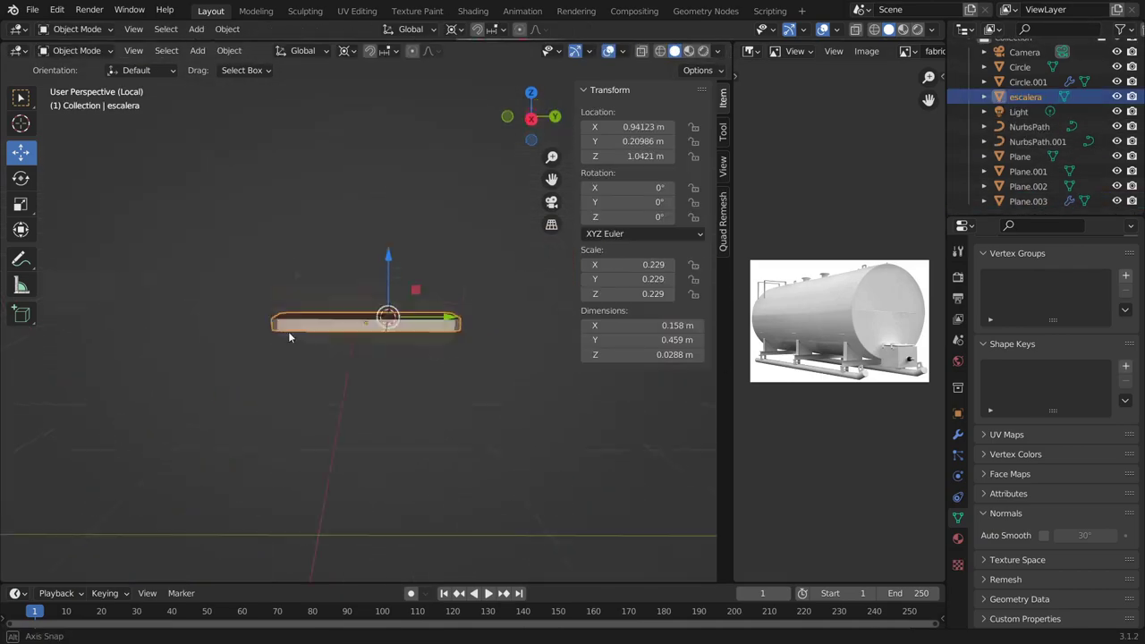
{"action": "key", "text": "Tab"}
Step: Add a small hole-sized cylinder and move it along X across the plate
{"action": "key", "text": "shift+a"}
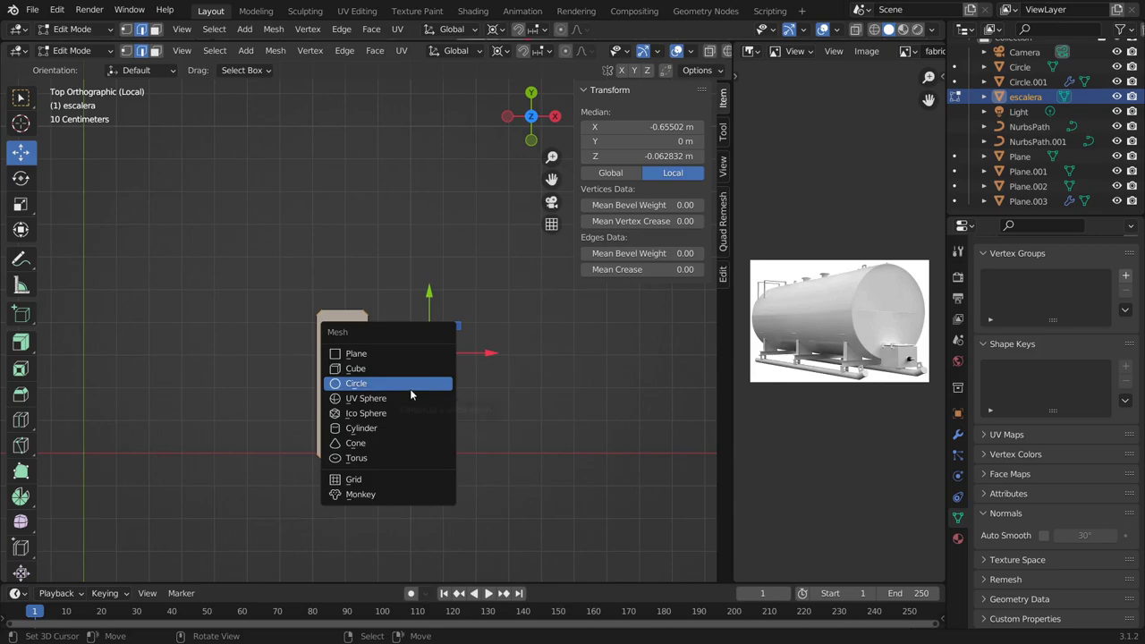
{"action": "left_click", "coordinate": [394, 419]}
{"action": "key", "text": "s"}
{"action": "left_click", "coordinate": [466, 434]}
{"action": "scroll", "coordinate": [429, 375], "scroll_direction": "up", "scroll_amount": 2}
{"action": "key", "text": "g"}
{"action": "key", "text": "x"}
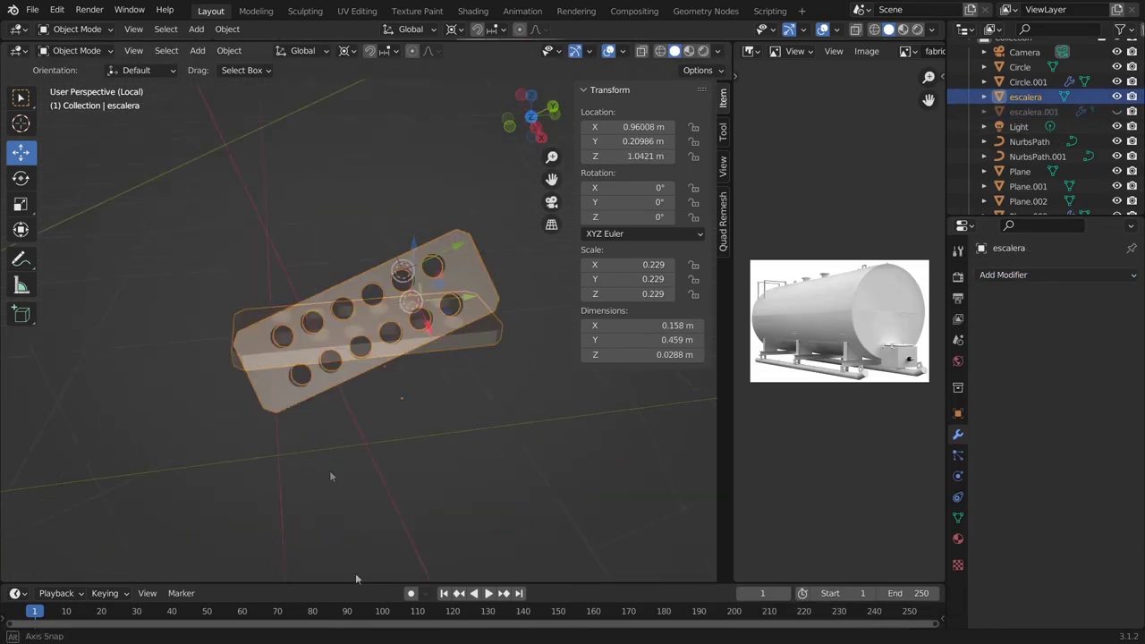
{"action": "middle_click_drag", "start_coordinate": [390, 313], "coordinate": [297, 169]}
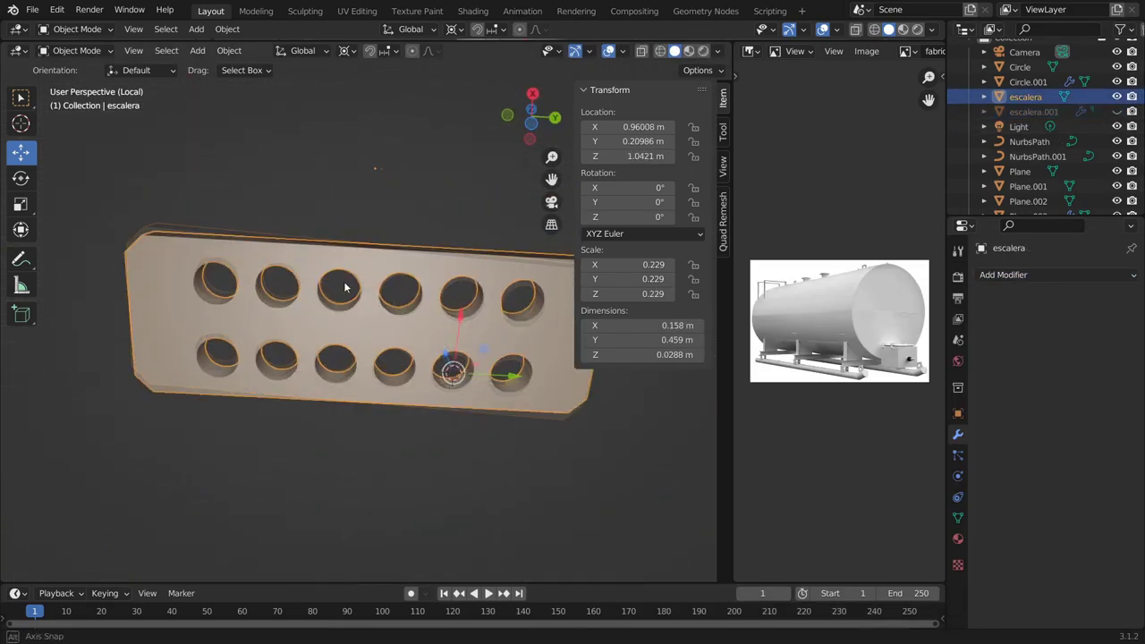
Step: Move the escalera step down beside the tank end
{"action": "key", "text": "Tab"}
{"action": "key", "text": "Tab"}
{"action": "key", "text": "KP_Divide"}
{"action": "mouse_move", "coordinate": [450, 508]}
{"action": "middle_mouse_down"}
{"action": "mouse_move", "coordinate": [413, 528]}
{"action": "mouse_move", "coordinate": [460, 313]}
{"action": "middle_mouse_up"}
{"action": "key", "text": "g"}
{"action": "left_click", "coordinate": [366, 435]}
Step: Add an Array modifier with Count 4 and relative Z offset 15.4 to stack the rungs
{"action": "left_click", "coordinate": [1003, 275]}
{"action": "left_click", "coordinate": [870, 315]}
{"action": "double_click", "coordinate": [1109, 385]}
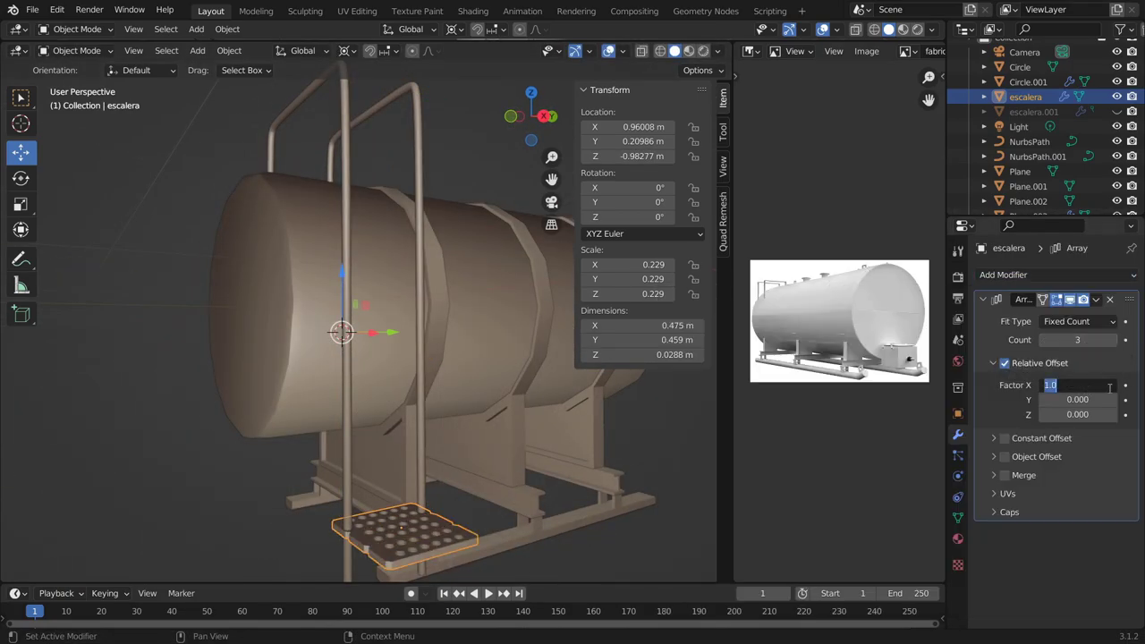
{"action": "type", "text": "0.000"}
{"action": "left_click", "coordinate": [1121, 339]}
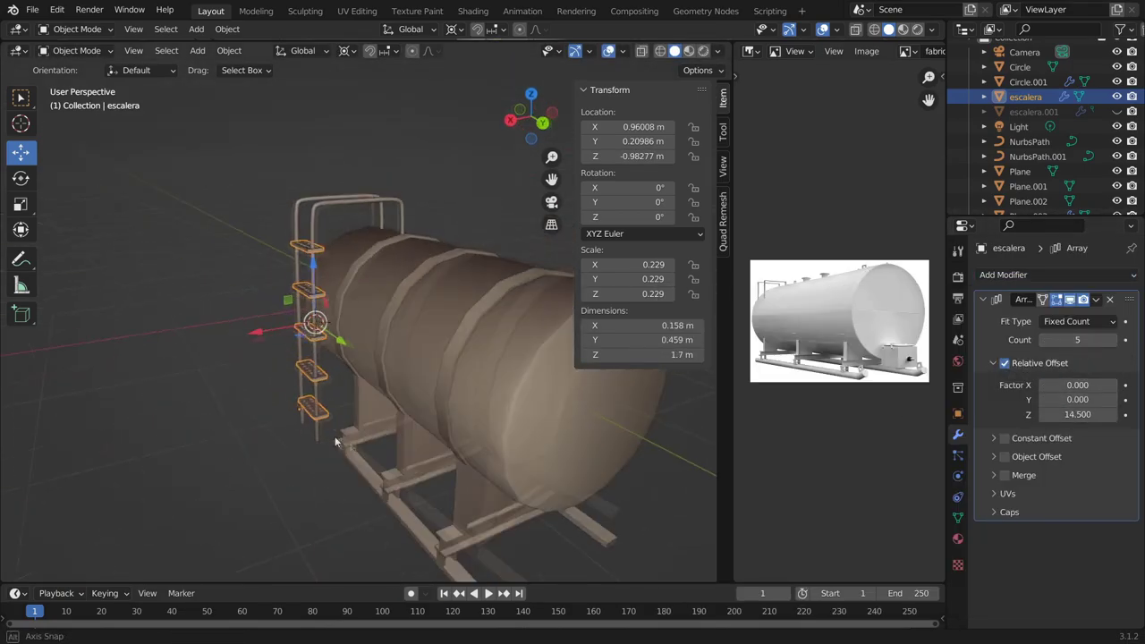
{"action": "mouse_move", "coordinate": [581, 420]}
{"action": "middle_mouse_down"}
{"action": "mouse_move", "coordinate": [360, 412]}
{"action": "mouse_move", "coordinate": [446, 442]}
{"action": "mouse_move", "coordinate": [153, 472]}
{"action": "middle_mouse_up"}
{"action": "key", "text": "Tab"}
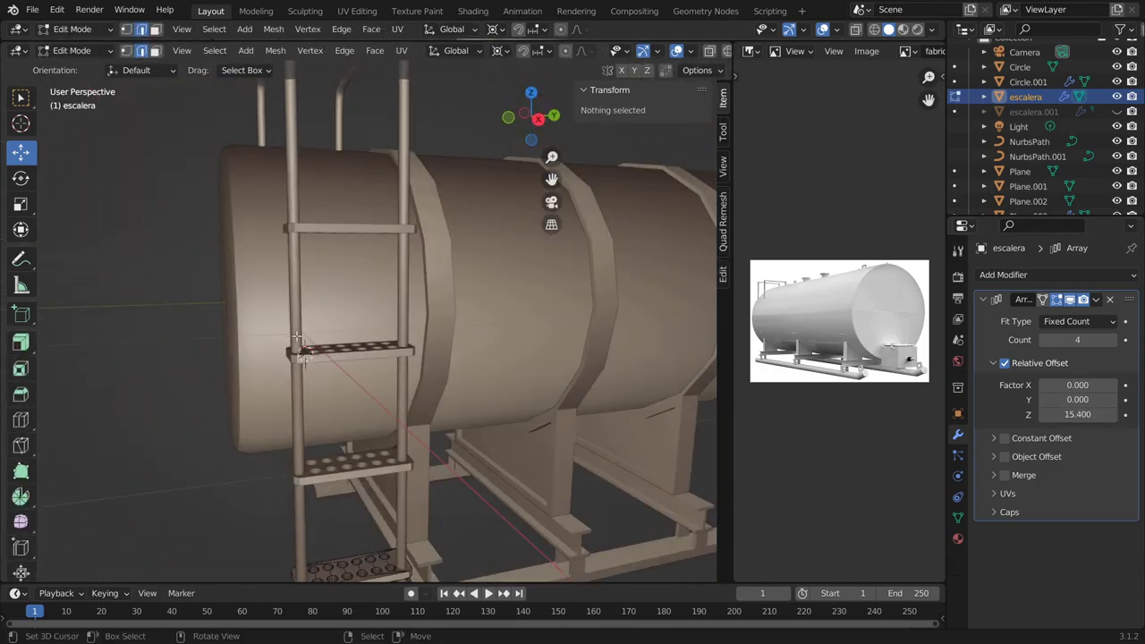
{"action": "middle_click_drag", "start_coordinate": [456, 457], "coordinate": [429, 411]}
{"action": "key", "text": "KP_7"}
{"action": "scroll", "coordinate": [420, 388], "scroll_direction": "up", "scroll_amount": 5}
{"action": "key", "text": "Tab"}
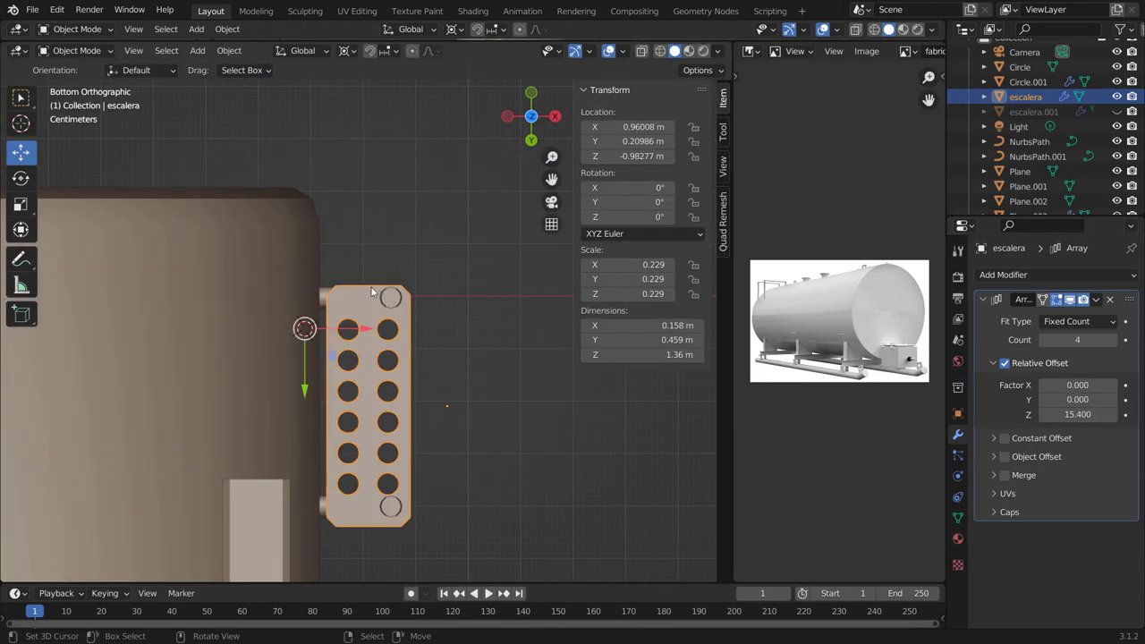
Step: Isolate the pipe rail and add an eight-vertex mesh circle at its end
{"action": "left_click", "coordinate": [1029, 141]}
{"action": "key", "text": "KP_Divide"}
{"action": "middle_click_drag", "start_coordinate": [411, 358], "coordinate": [465, 385]}
{"action": "key", "text": "ctrl+KP_7"}
{"action": "key", "text": "shift+r"}
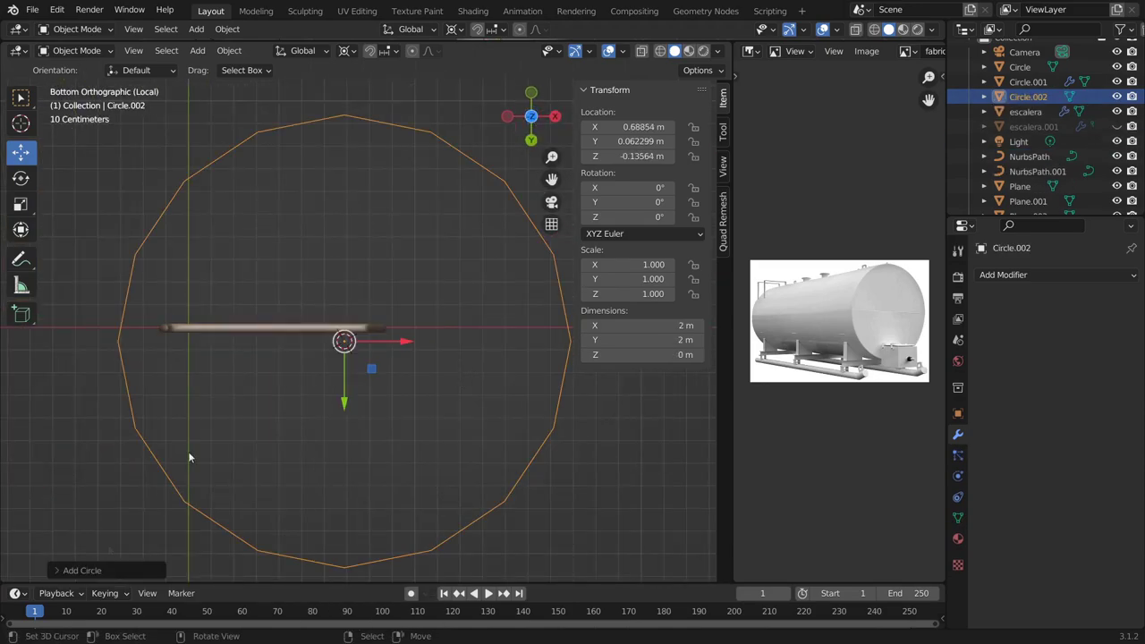
{"action": "double_click", "coordinate": [216, 412]}
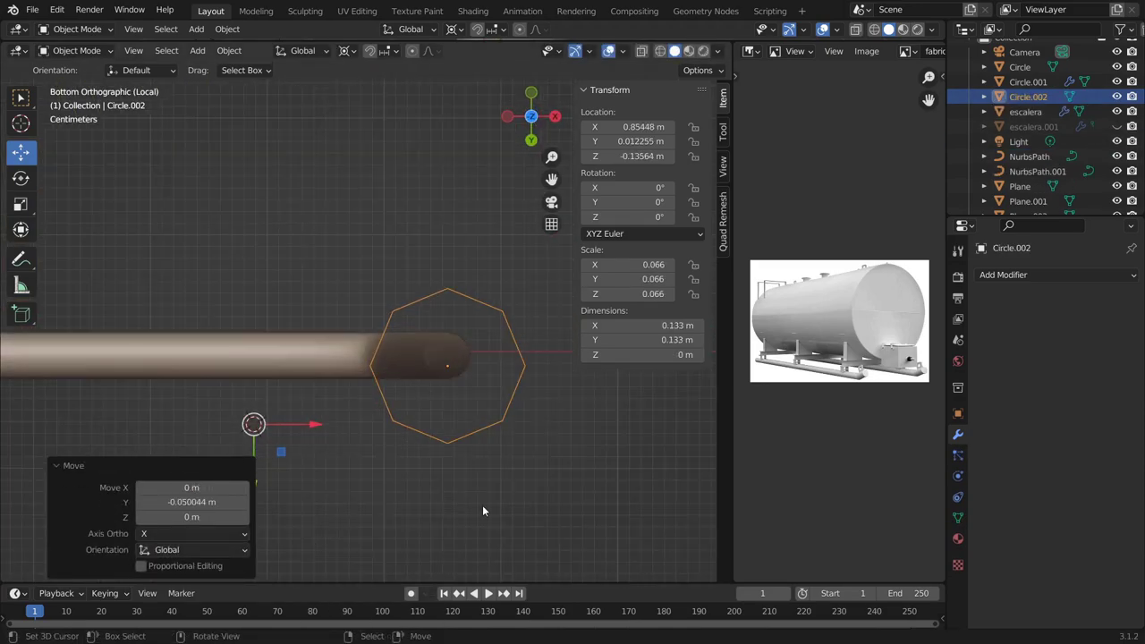
{"action": "left_click", "coordinate": [494, 548]}
Step: Extrude the circle into a prism and add a loop cut around it
{"action": "key", "text": "Tab"}
{"action": "middle_click_drag", "start_coordinate": [494, 548], "coordinate": [520, 443]}
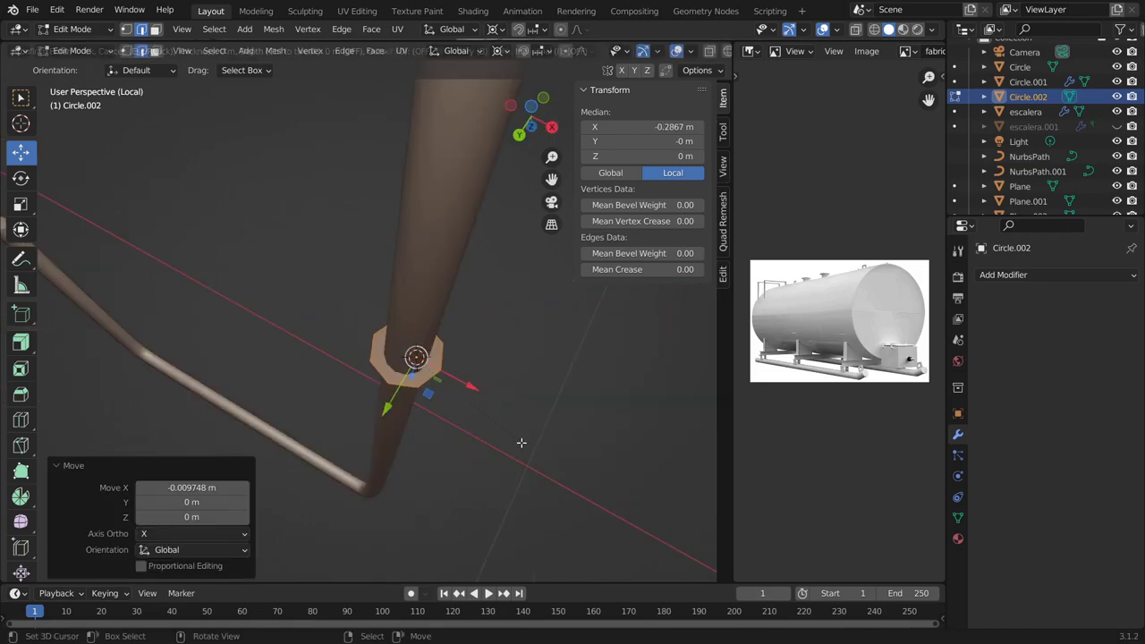
{"action": "key", "text": "e"}
{"action": "left_click", "coordinate": [488, 358]}
{"action": "mouse_move", "coordinate": [488, 357]}
{"action": "middle_mouse_down"}
{"action": "mouse_move", "coordinate": [477, 296]}
{"action": "mouse_move", "coordinate": [424, 275]}
{"action": "middle_mouse_up"}
{"action": "key", "text": "KP_Divide"}
{"action": "key", "text": "KP_Divide"}
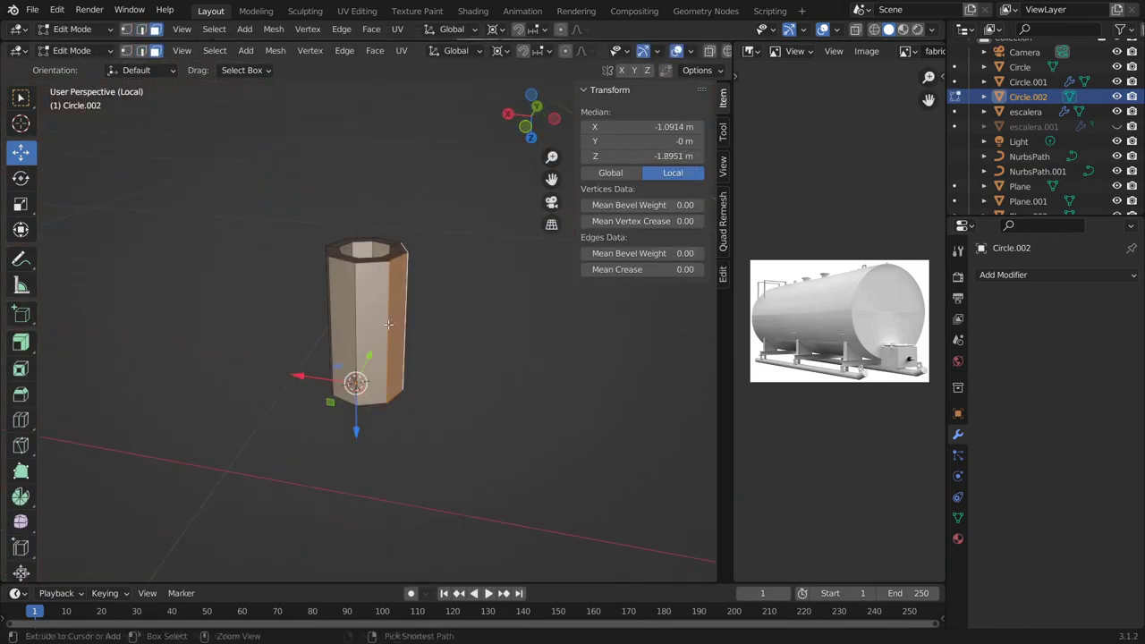
{"action": "key", "text": "ctrl+r"}
{"action": "left_click", "coordinate": [447, 361]}
{"action": "left_click", "coordinate": [449, 363]}
Step: Extrude a side face into the T's arm and bevel the joint edges
{"action": "key", "text": "KP_Divide"}
{"action": "key", "text": "e"}
{"action": "left_click", "coordinate": [473, 335]}
{"action": "mouse_move", "coordinate": [473, 335]}
{"action": "middle_mouse_down"}
{"action": "mouse_move", "coordinate": [516, 255]}
{"action": "mouse_move", "coordinate": [387, 366]}
{"action": "middle_mouse_up"}
{"action": "key", "text": "KP_Divide"}
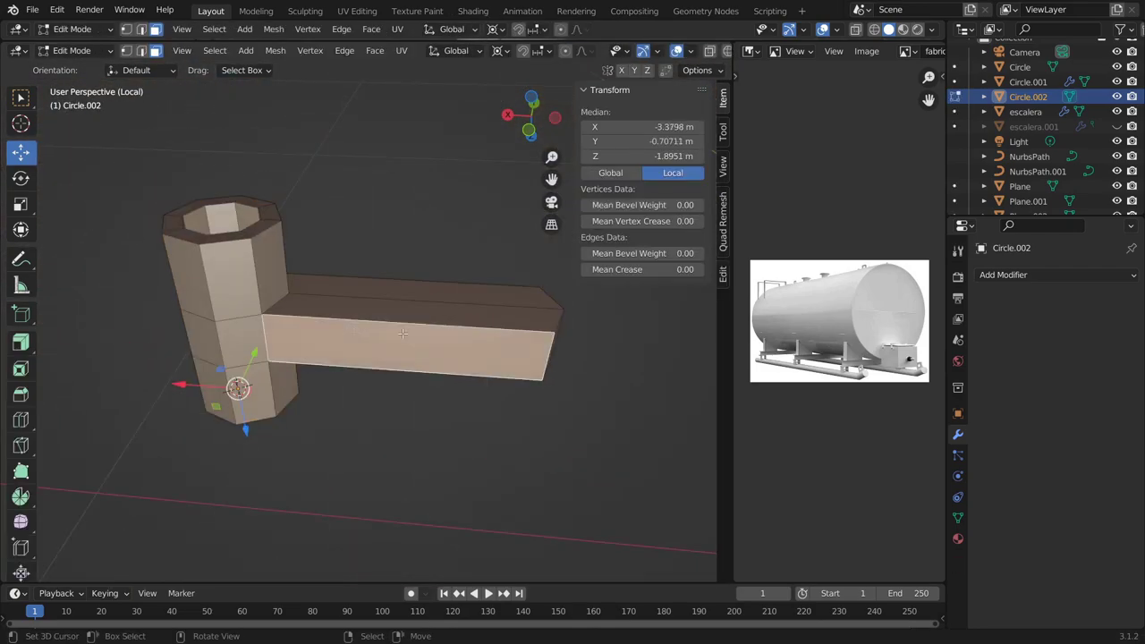
{"action": "key", "text": "ctrl+b"}
{"action": "middle_click_drag", "start_coordinate": [506, 326], "coordinate": [397, 463]}
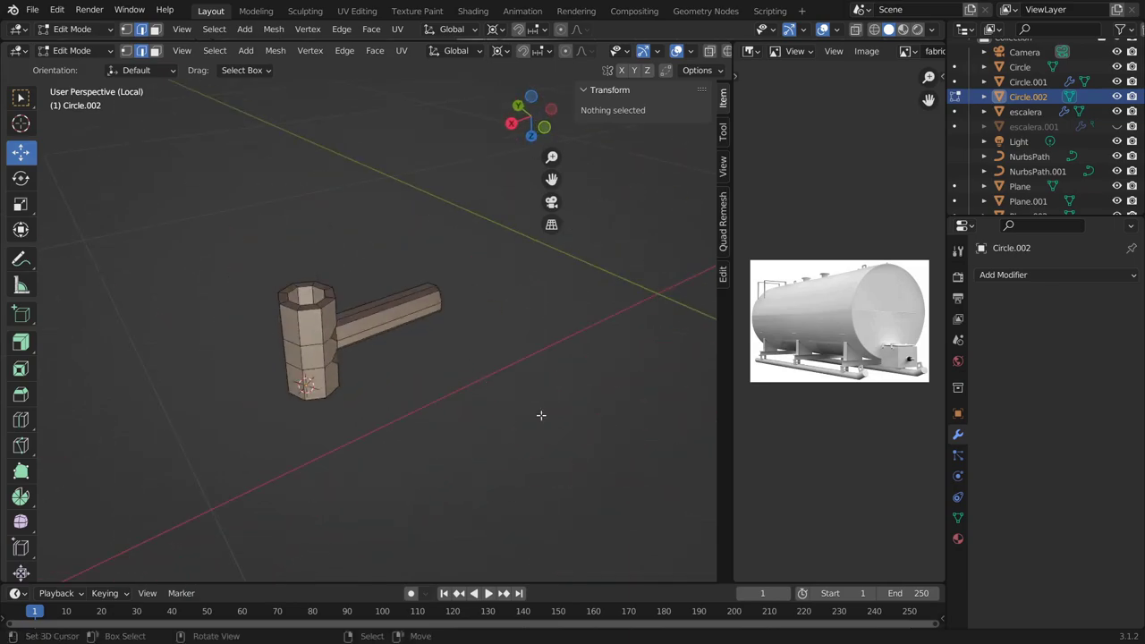
{"action": "key", "text": "Tab"}
{"action": "key", "text": "Tab"}
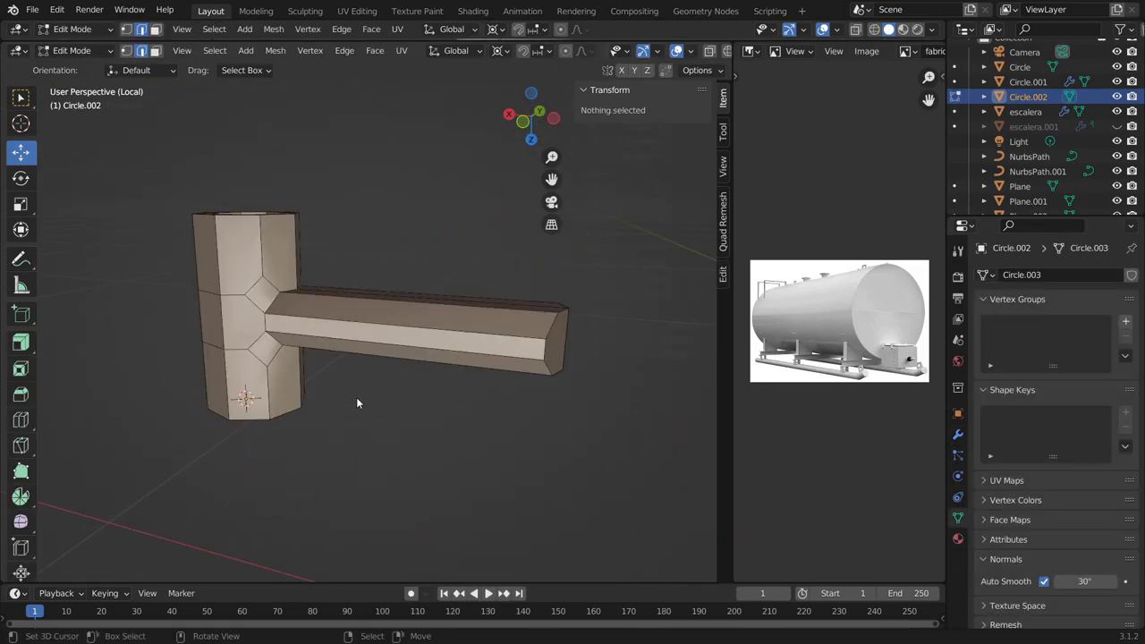
Step: Add a level-2 Subdivision Surface modifier and a tightening loop cut to the fitting
{"action": "middle_click_drag", "start_coordinate": [357, 396], "coordinate": [250, 396]}
{"action": "key", "text": "a"}
{"action": "left_click", "coordinate": [957, 434]}
{"action": "left_click", "coordinate": [1055, 274]}
{"action": "left_click", "coordinate": [867, 539]}
{"action": "left_click", "coordinate": [1124, 340]}
{"action": "key", "text": "ctrl+r"}
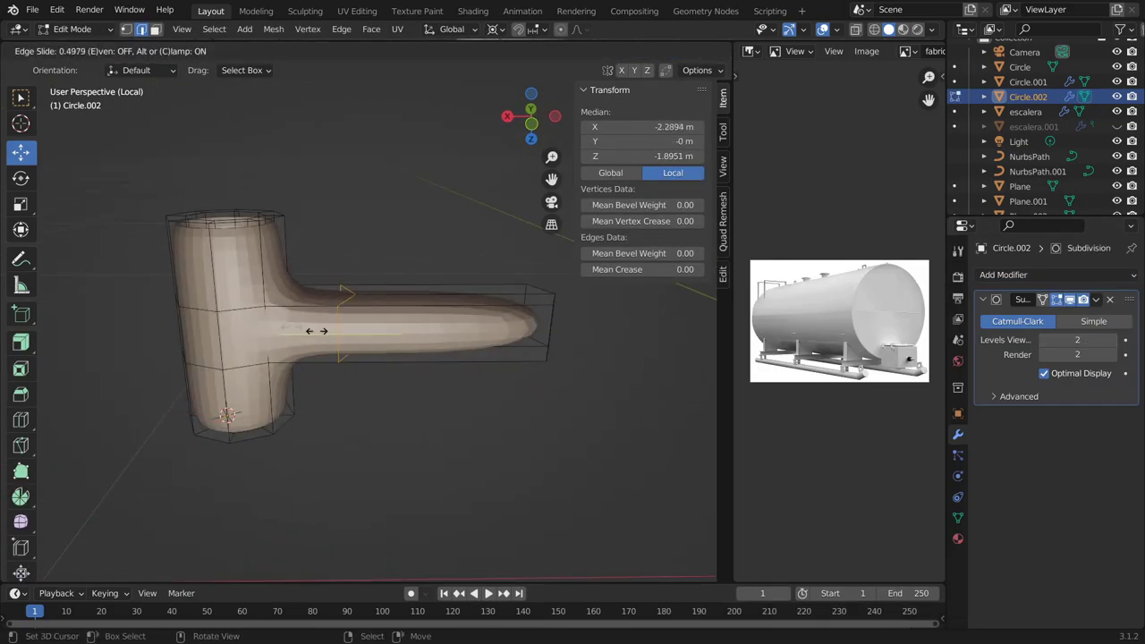
{"action": "left_click", "coordinate": [358, 322]}
Step: Shade the fitting smooth and bring the tank back into view
{"action": "key", "text": "Tab"}
{"action": "right_click", "coordinate": [419, 376]}
{"action": "left_click", "coordinate": [418, 379]}
{"action": "key", "text": "KP_Divide"}
{"action": "key", "text": "Tab"}
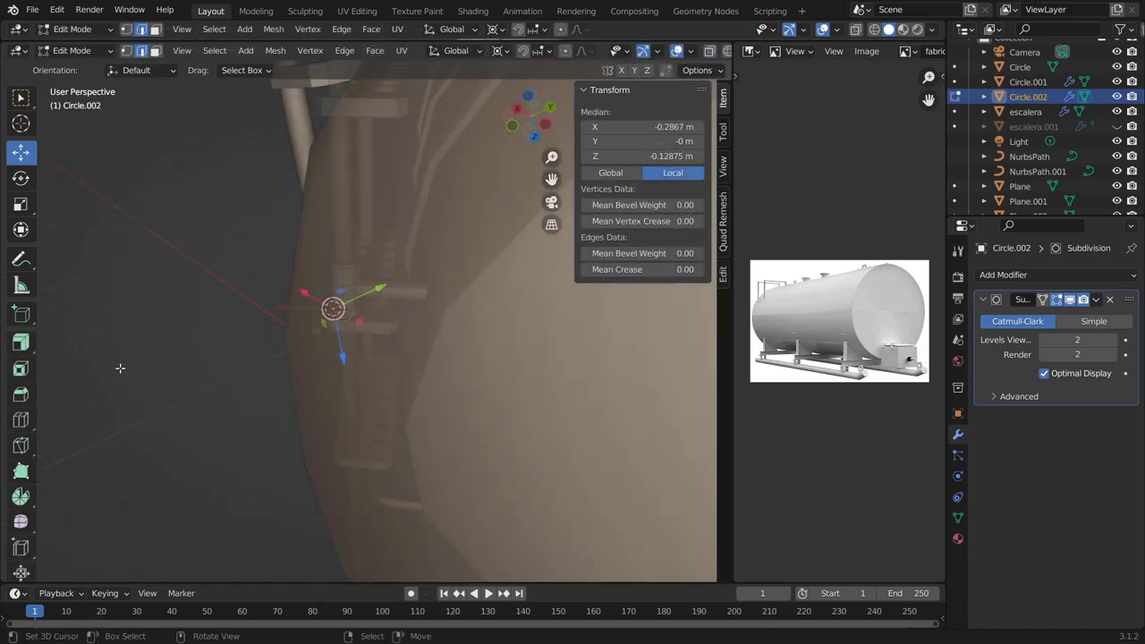
{"action": "key", "text": "Tab"}
Step: Move the fitting along Y, apply its smoothing, and save as untitled2.blend
{"action": "key", "text": "g"}
{"action": "key", "text": "y"}
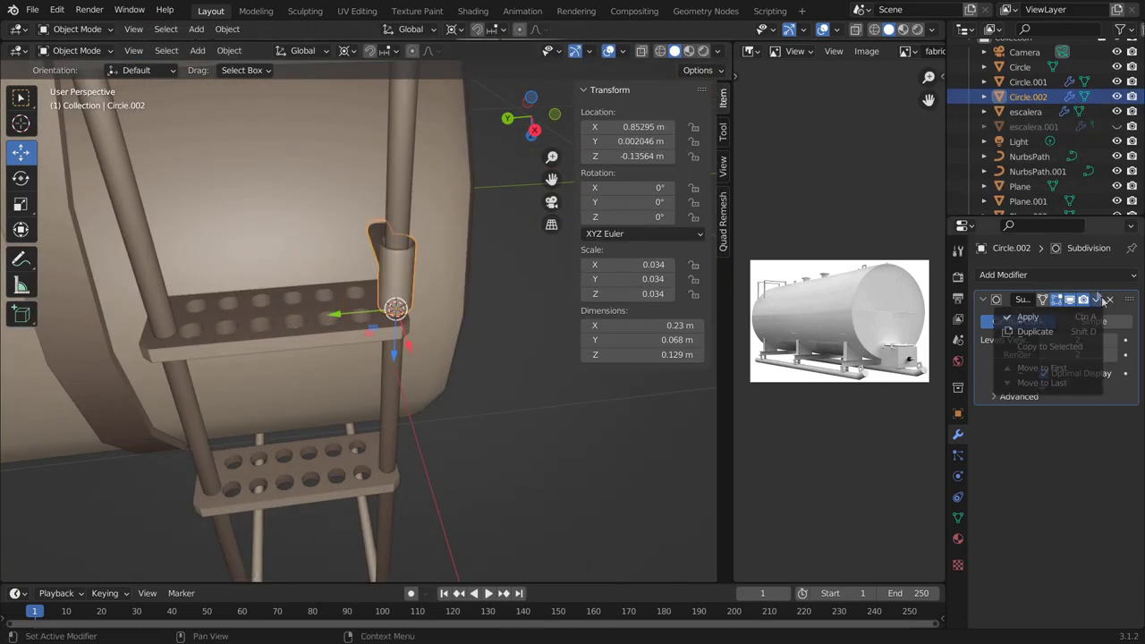
{"action": "key", "text": "ctrl+a"}
{"action": "key", "text": "ctrl+s"}
{"action": "key", "text": "Return"}
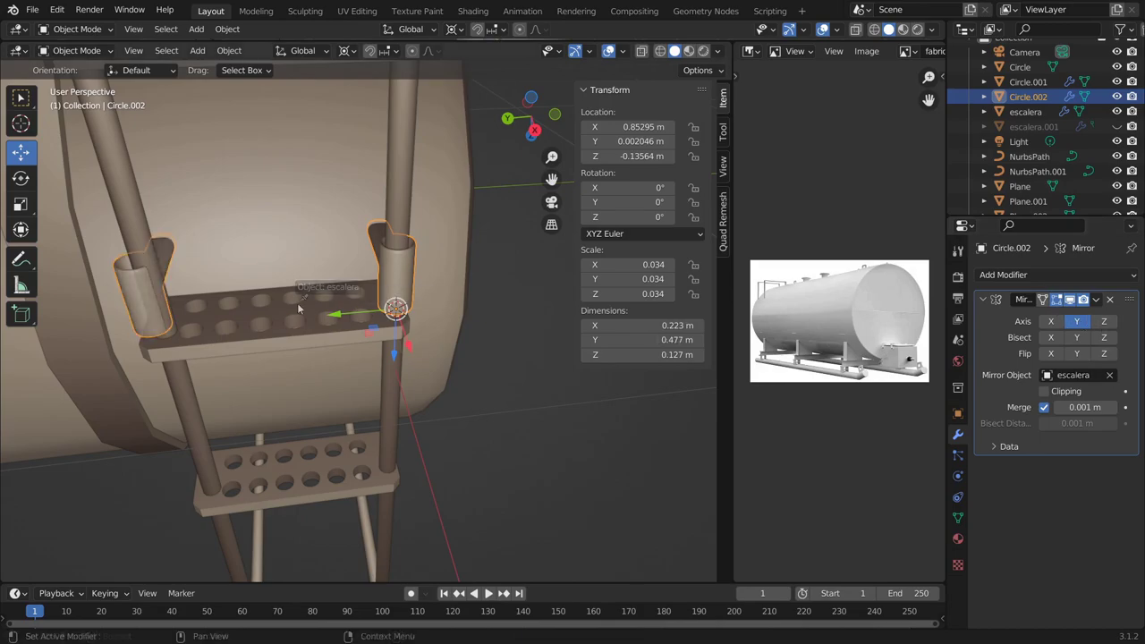
Step: Mirror the fitting across Y with escalera as mirror object to span both rails
{"action": "left_click", "coordinate": [1025, 111]}
{"action": "key", "text": "Tab"}
{"action": "key", "text": "Tab"}
{"action": "left_click", "coordinate": [228, 50]}
{"action": "left_click", "coordinate": [433, 99]}
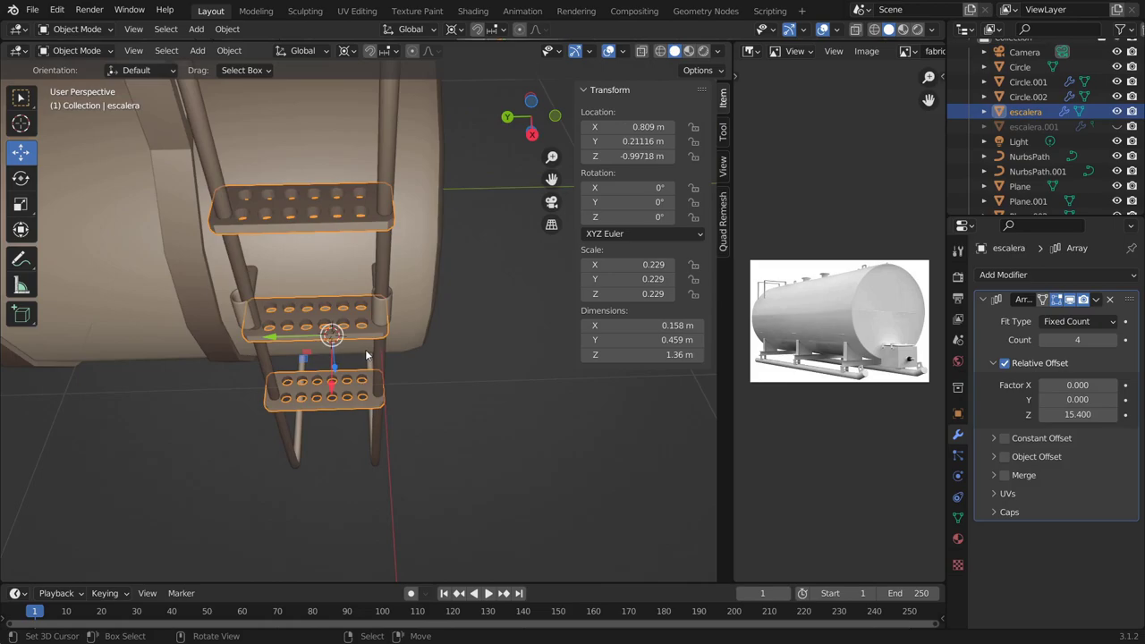
{"action": "left_click", "coordinate": [931, 30]}
{"action": "key", "text": "g"}
{"action": "key", "text": "y"}
{"action": "left_click", "coordinate": [918, 409]}
{"action": "left_click", "coordinate": [243, 384]}
{"action": "mouse_move", "coordinate": [268, 376]}
{"action": "middle_mouse_down"}
{"action": "mouse_move", "coordinate": [438, 335]}
{"action": "mouse_move", "coordinate": [528, 296]}
{"action": "mouse_move", "coordinate": [237, 553]}
{"action": "mouse_move", "coordinate": [280, 376]}
{"action": "middle_mouse_up"}
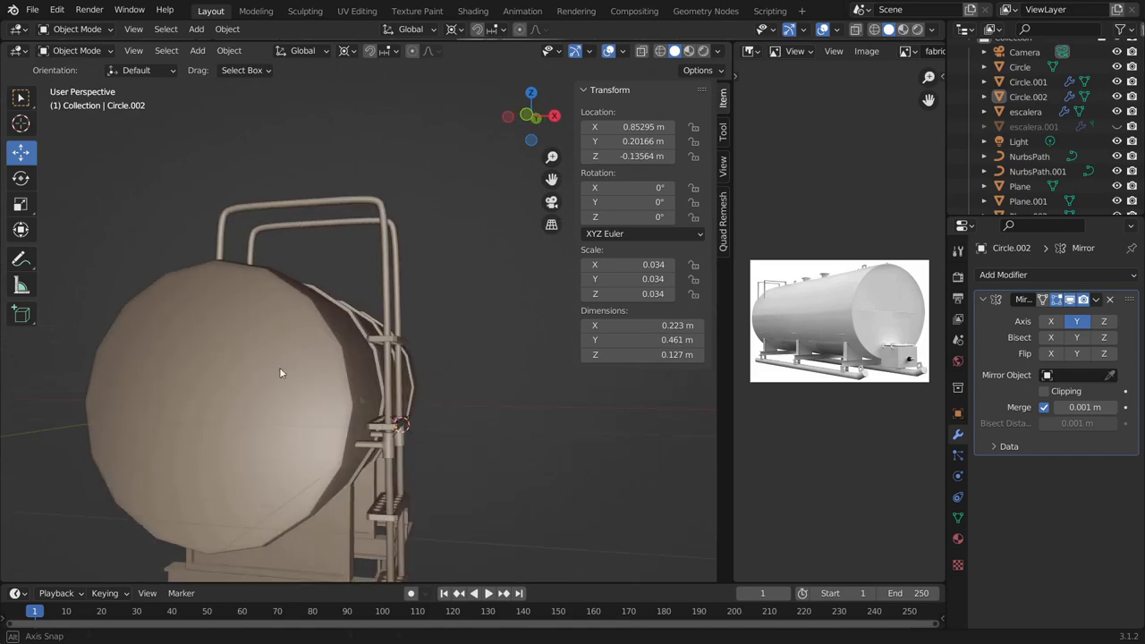
Step: Duplicate the fitting pair up the ladder as Circle.003, Circle.004 and Circle.005
{"action": "key", "text": "shift+d"}
{"action": "right_click", "coordinate": [394, 393]}
{"action": "middle_click_drag", "start_coordinate": [391, 384], "coordinate": [318, 397]}
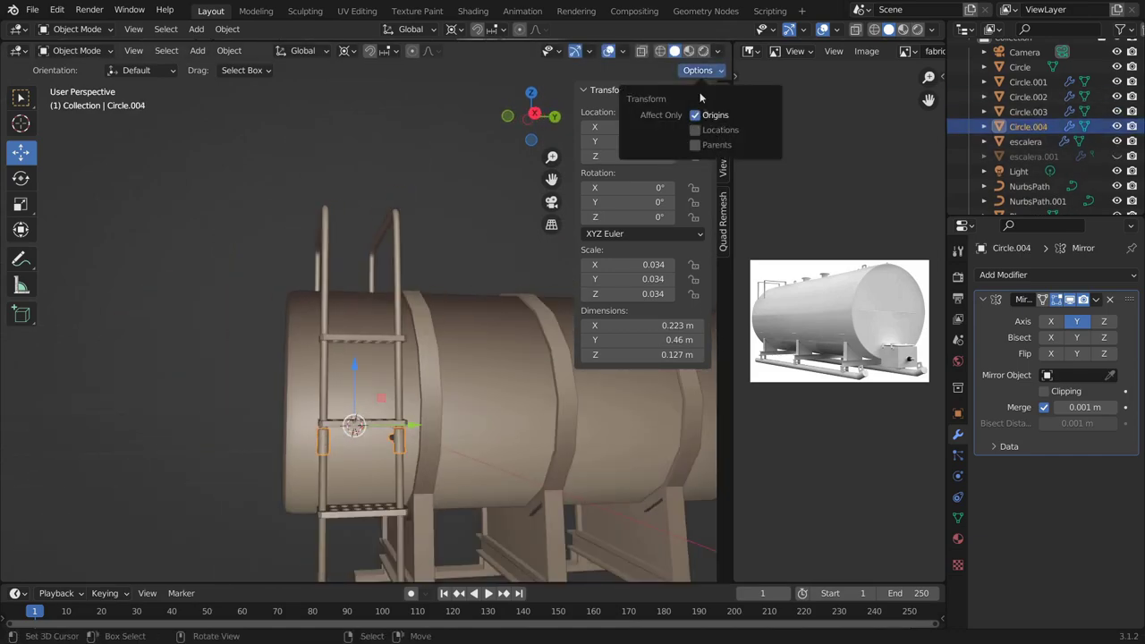
{"action": "key", "text": "shift+d"}
{"action": "key", "text": "z"}
{"action": "left_click", "coordinate": [252, 326]}
{"action": "mouse_move", "coordinate": [252, 326]}
{"action": "middle_mouse_down"}
{"action": "mouse_move", "coordinate": [432, 458]}
{"action": "mouse_move", "coordinate": [361, 424]}
{"action": "mouse_move", "coordinate": [458, 457]}
{"action": "mouse_move", "coordinate": [288, 431]}
{"action": "middle_mouse_up"}
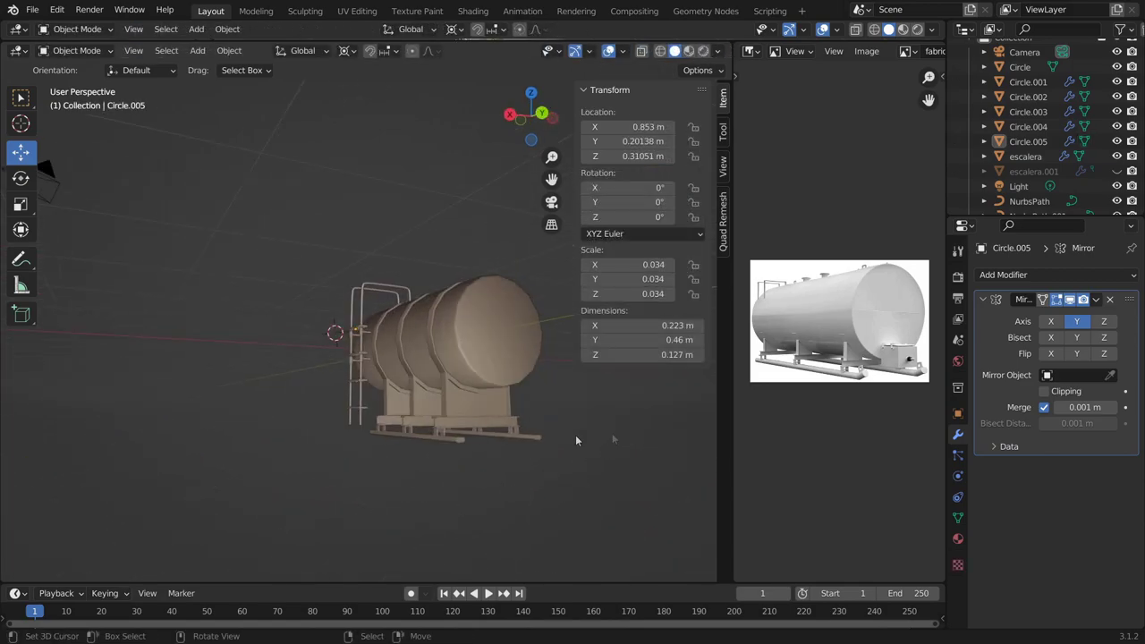
{"action": "key", "text": "shift+a"}
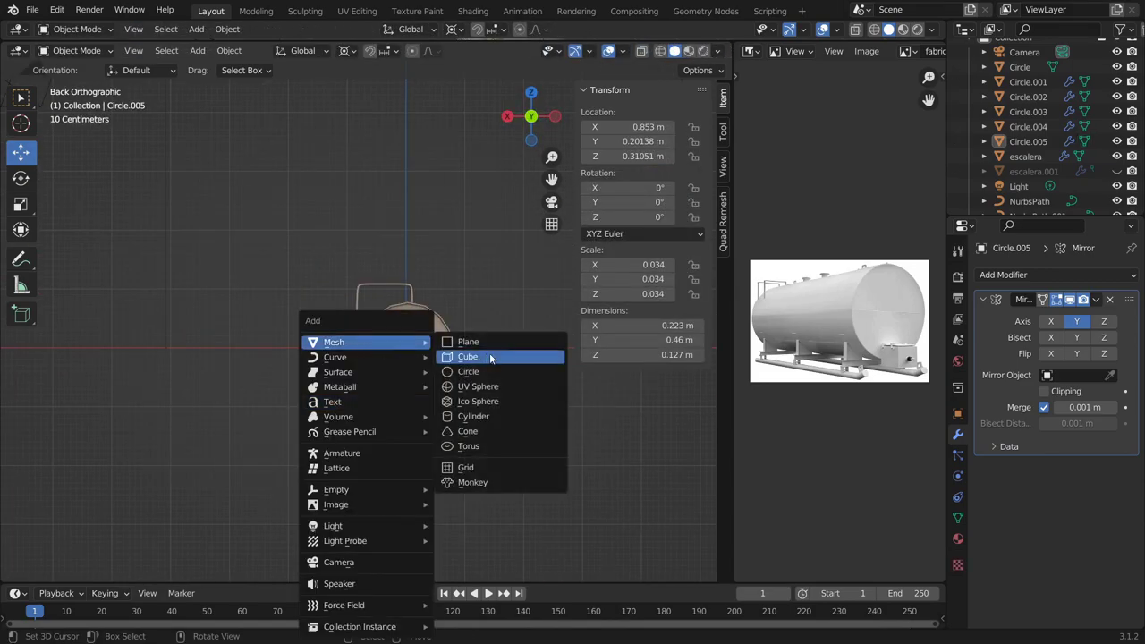
Step: Add a cube under the tank's end and stretch one face along Y into a box block
{"action": "left_click", "coordinate": [472, 355]}
{"action": "middle_click_drag", "start_coordinate": [472, 355], "coordinate": [556, 434]}
{"action": "key", "text": "g"}
{"action": "left_click", "coordinate": [514, 372]}
{"action": "key", "text": "Tab"}
{"action": "left_click", "coordinate": [479, 315]}
{"action": "left_click_drag", "start_coordinate": [479, 314], "coordinate": [465, 340]}
Step: Duplicate the skid base beam and separate the copy into its own object
{"action": "mouse_move", "coordinate": [465, 340]}
{"action": "middle_mouse_down"}
{"action": "mouse_move", "coordinate": [378, 450]}
{"action": "mouse_move", "coordinate": [539, 447]}
{"action": "mouse_move", "coordinate": [431, 433]}
{"action": "mouse_move", "coordinate": [357, 357]}
{"action": "mouse_move", "coordinate": [421, 403]}
{"action": "middle_mouse_up"}
{"action": "key", "text": "Tab"}
{"action": "left_click", "coordinate": [339, 338]}
{"action": "key", "text": "Tab"}
{"action": "key", "text": "ctrl+l"}
{"action": "left_click", "coordinate": [403, 329]}
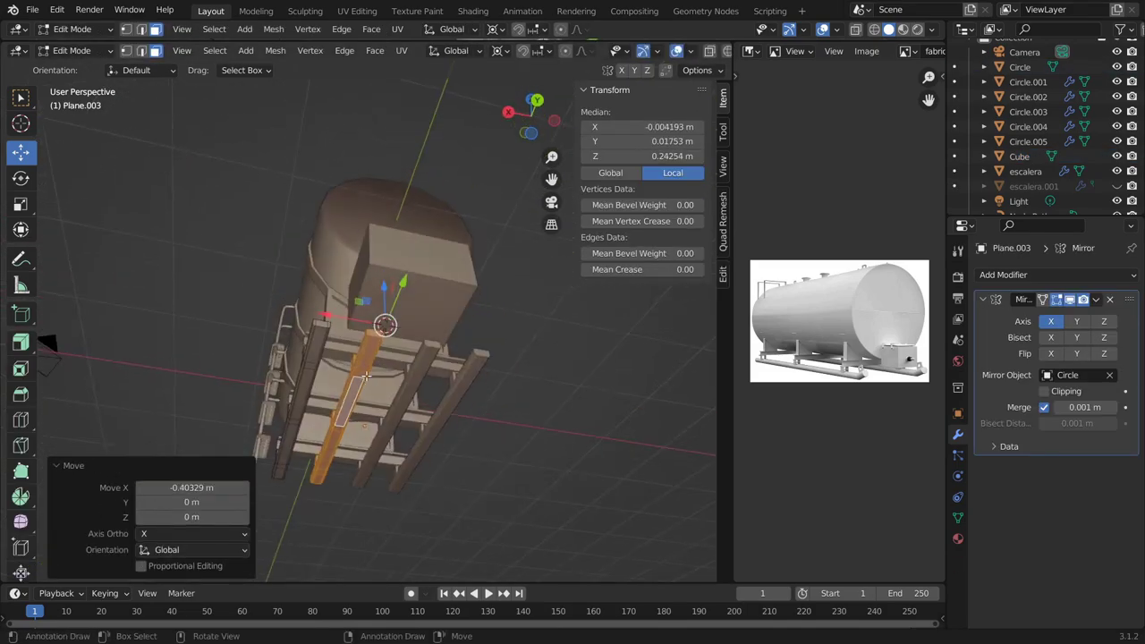
{"action": "scroll", "coordinate": [421, 402], "scroll_direction": "up", "scroll_amount": 4}
{"action": "key", "text": "p"}
{"action": "left_click", "coordinate": [434, 506]}
{"action": "mouse_move", "coordinate": [435, 506]}
{"action": "middle_mouse_down"}
{"action": "mouse_move", "coordinate": [358, 209]}
{"action": "mouse_move", "coordinate": [438, 346]}
{"action": "mouse_move", "coordinate": [312, 391]}
{"action": "mouse_move", "coordinate": [317, 248]}
{"action": "mouse_move", "coordinate": [510, 375]}
{"action": "mouse_move", "coordinate": [451, 420]}
{"action": "middle_mouse_up"}
Step: Add loop cuts that divide the separated skid beam into sections
{"action": "key", "text": "g"}
{"action": "left_click", "coordinate": [465, 358]}
{"action": "left_click", "coordinate": [510, 375]}
{"action": "key", "text": "ctrl+r"}
{"action": "scroll", "coordinate": [463, 421], "scroll_direction": "up", "scroll_amount": 1}
{"action": "left_click", "coordinate": [463, 421]}
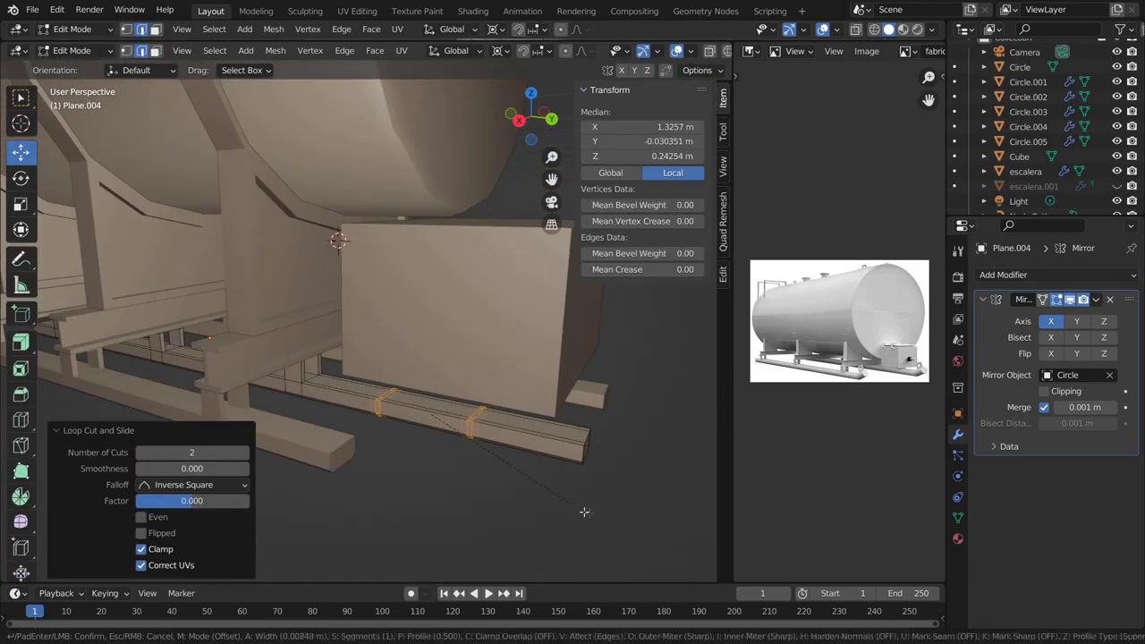
{"action": "left_click", "coordinate": [597, 513]}
{"action": "key", "text": "KP_Divide"}
{"action": "key", "text": "alt+a"}
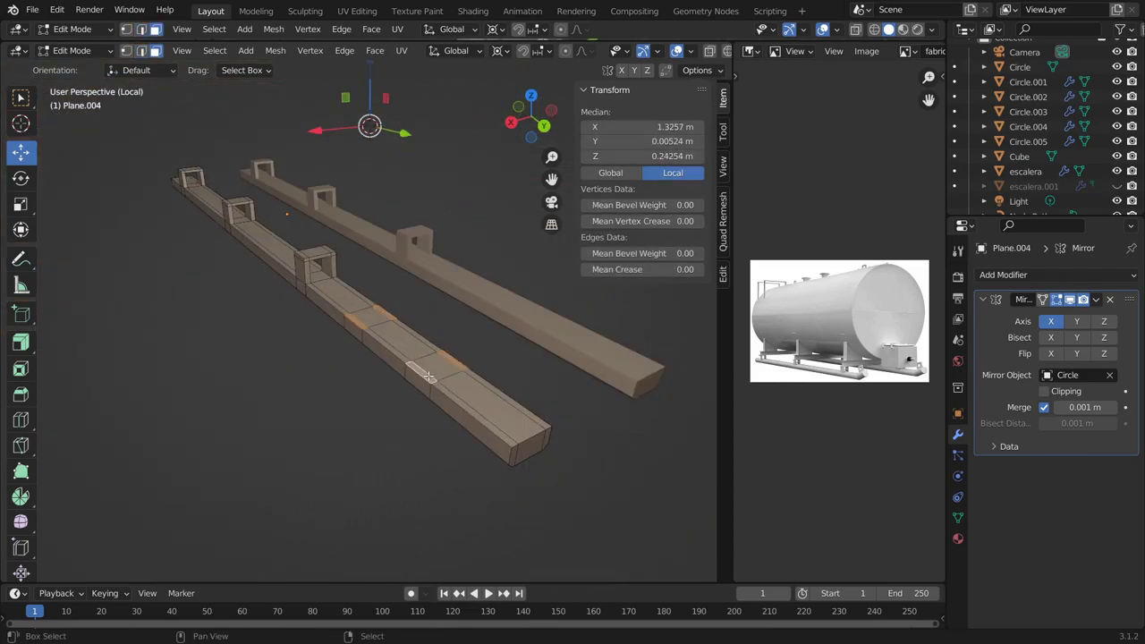
{"action": "left_click", "coordinate": [427, 376]}
{"action": "middle_click_drag", "start_coordinate": [430, 439], "coordinate": [357, 378]}
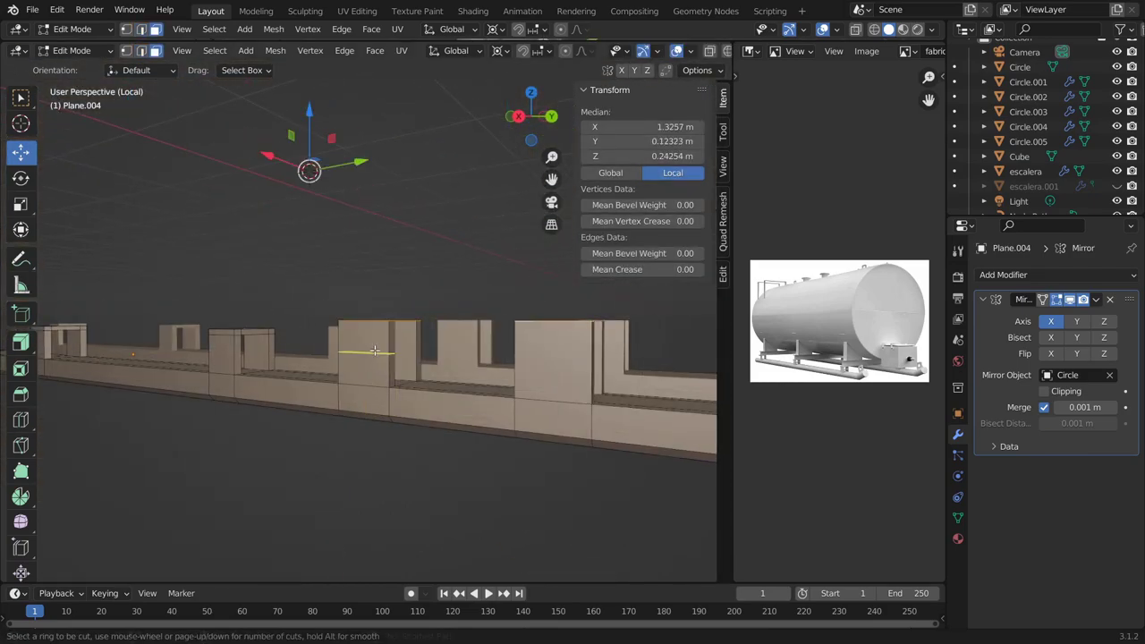
{"action": "left_click", "coordinate": [375, 349]}
Step: Select the beam's block faces to be raised into upright blocks
{"action": "key", "text": "2"}
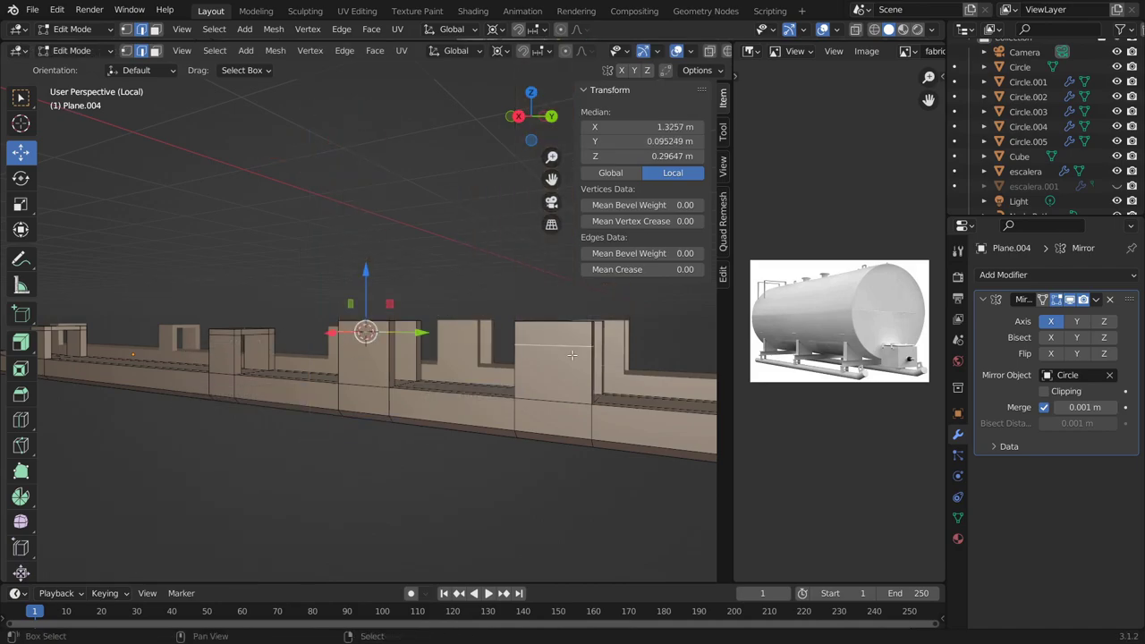
{"action": "middle_click_drag", "start_coordinate": [571, 355], "coordinate": [271, 384]}
{"action": "key", "text": "3"}
{"action": "left_click", "coordinate": [271, 384]}
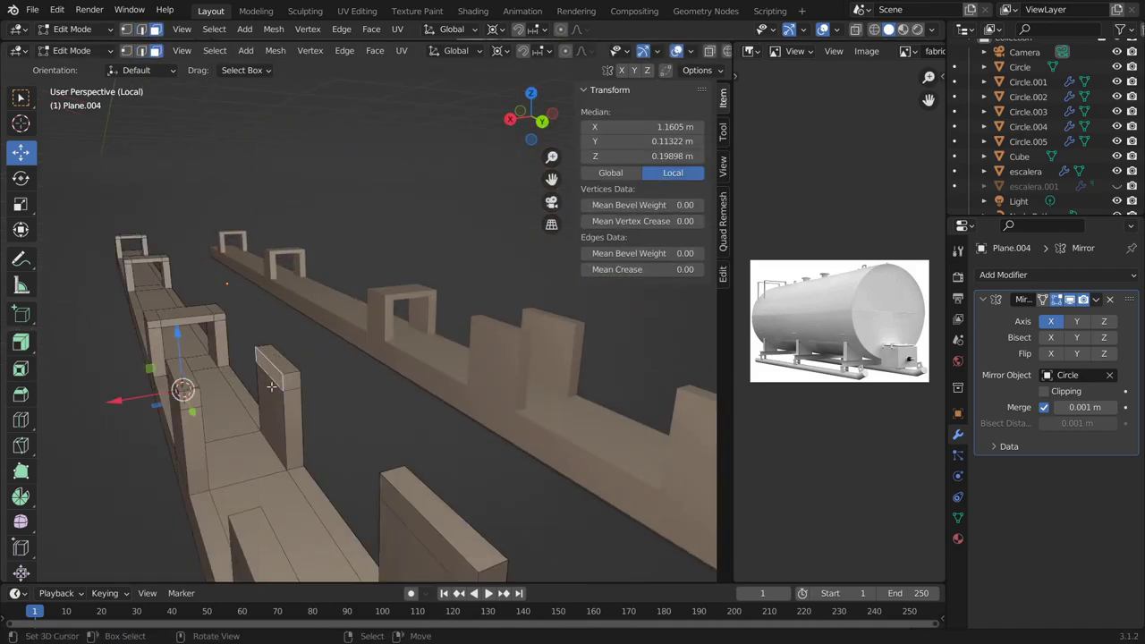
{"action": "right_click", "coordinate": [256, 268]}
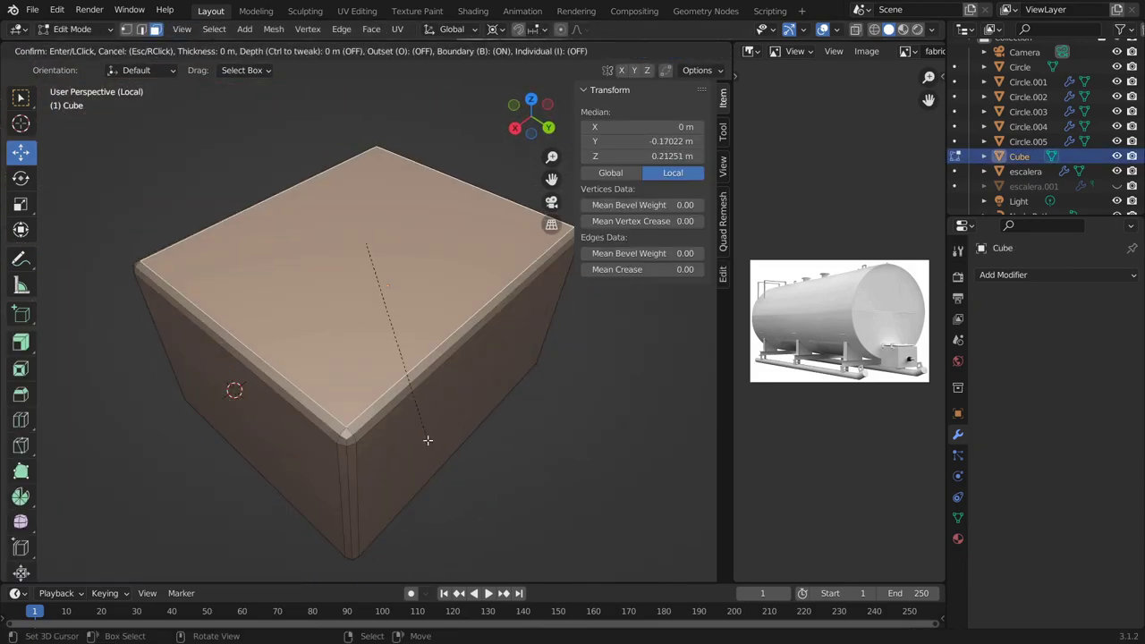
Step: Inset the connector box's front face and add a filled circle snapped onto it
{"action": "left_click", "coordinate": [411, 424]}
{"action": "key", "text": "e"}
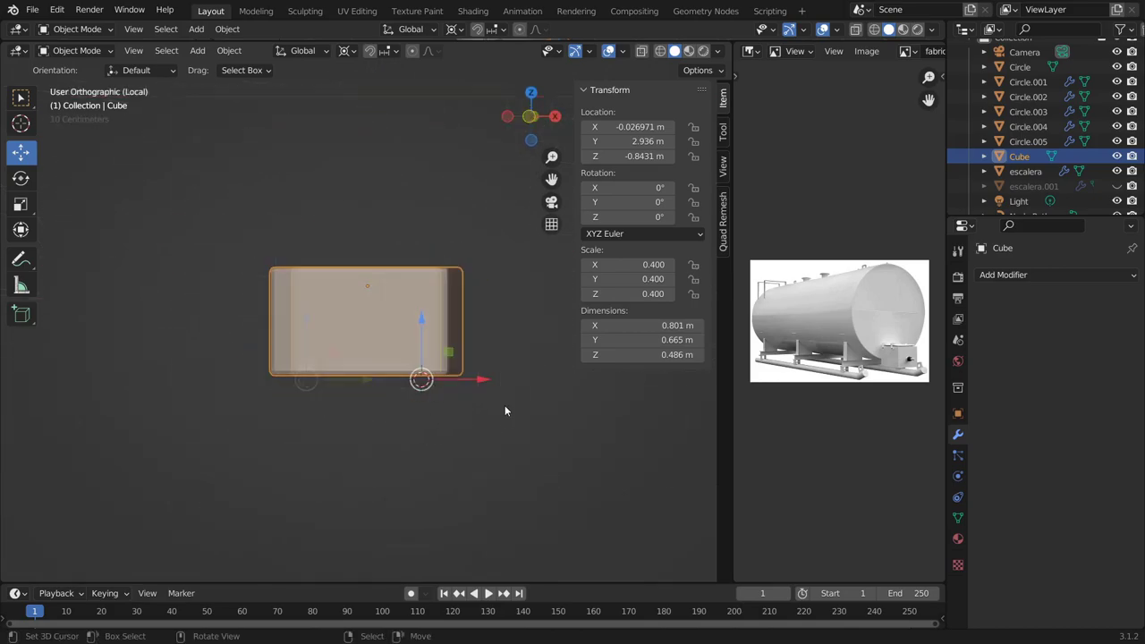
{"action": "key", "text": "shift+a"}
{"action": "left_click", "coordinate": [358, 368]}
{"action": "left_click", "coordinate": [192, 441]}
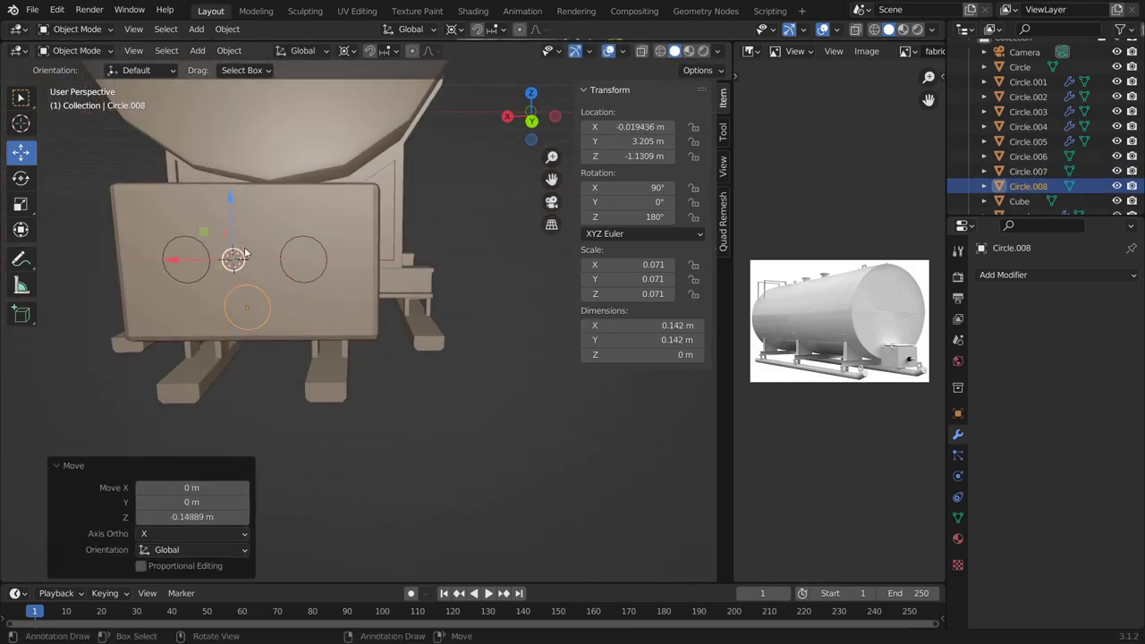
{"action": "key", "text": "shift+s"}
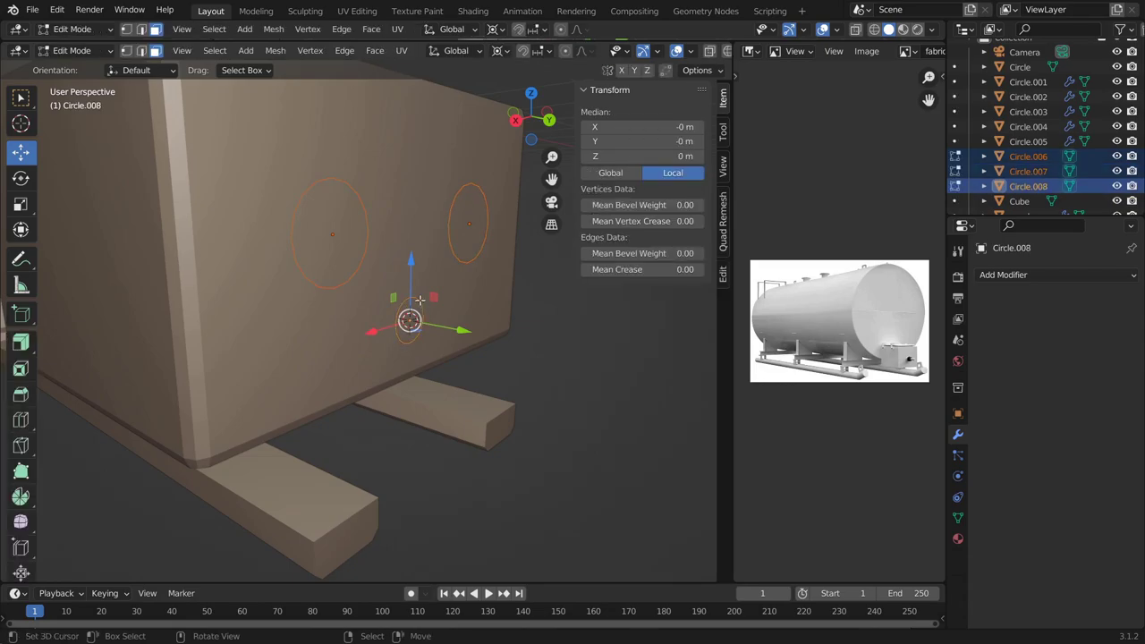
{"action": "middle_click_drag", "start_coordinate": [390, 323], "coordinate": [466, 351]}
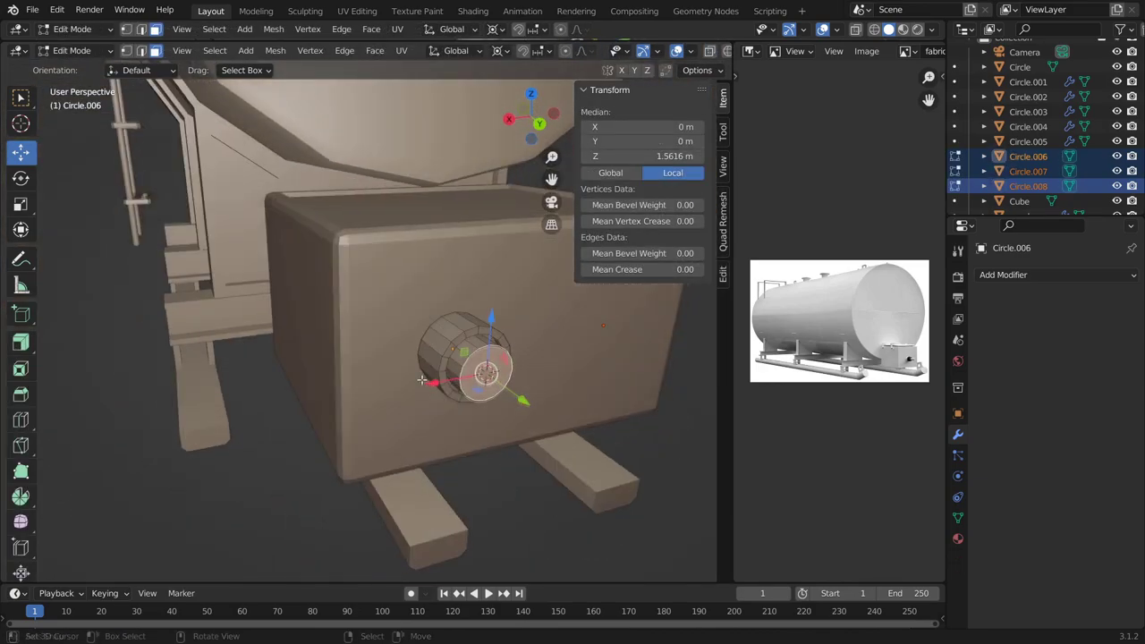
Step: Extrude and inset the circle into a round connector, copy it along X, and save
{"action": "key", "text": "e"}
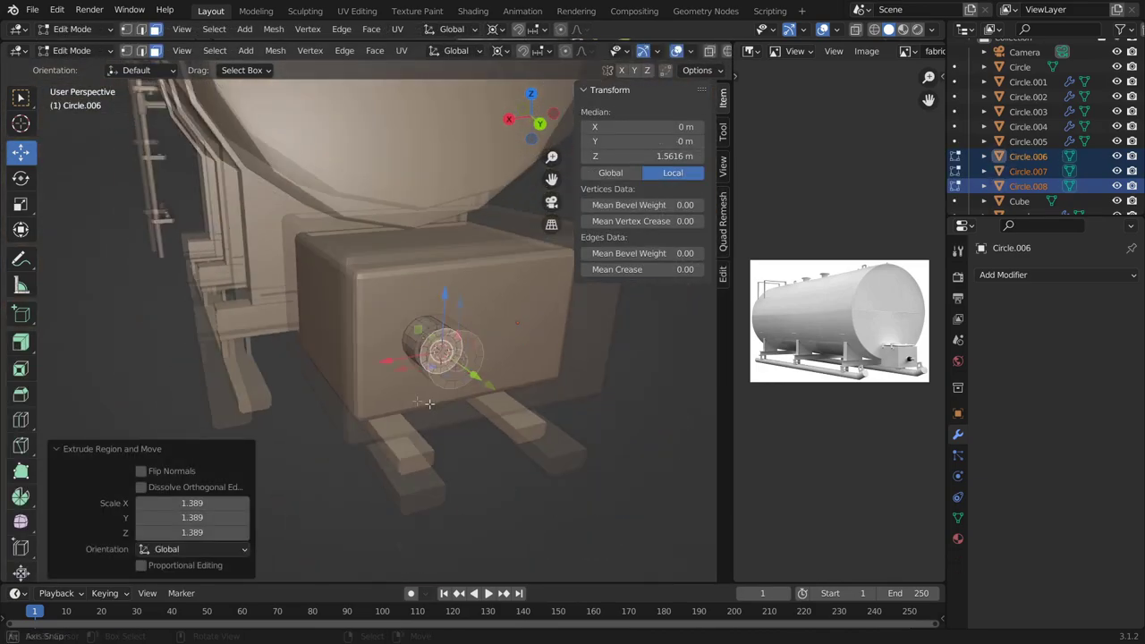
{"action": "key", "text": "g"}
{"action": "key", "text": "i"}
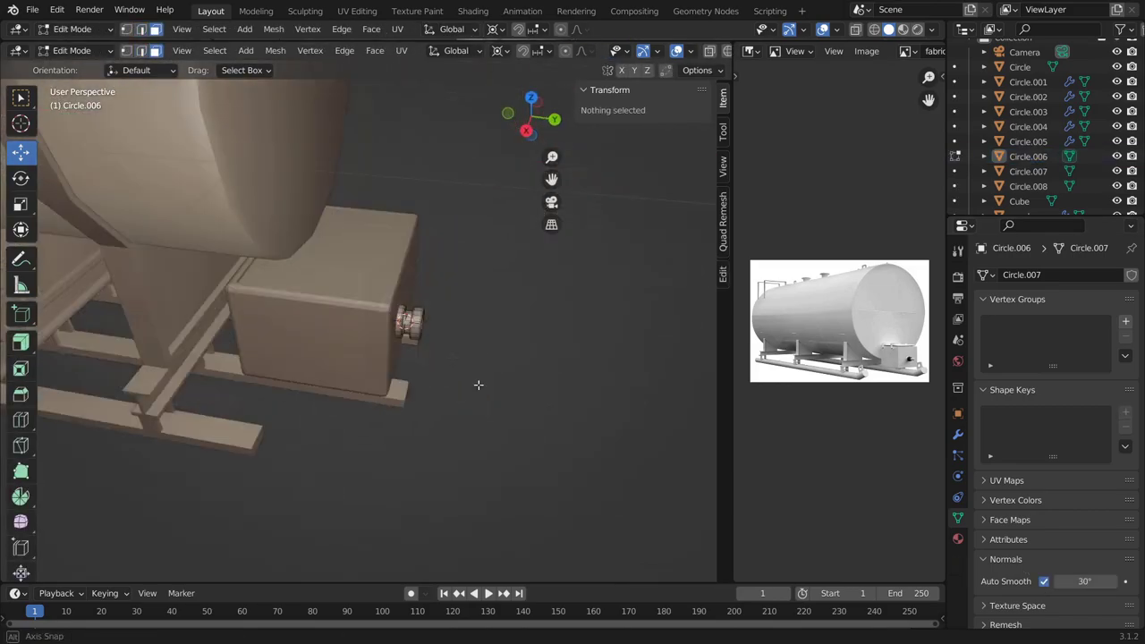
{"action": "key", "text": "shift+d"}
{"action": "key", "text": "x"}
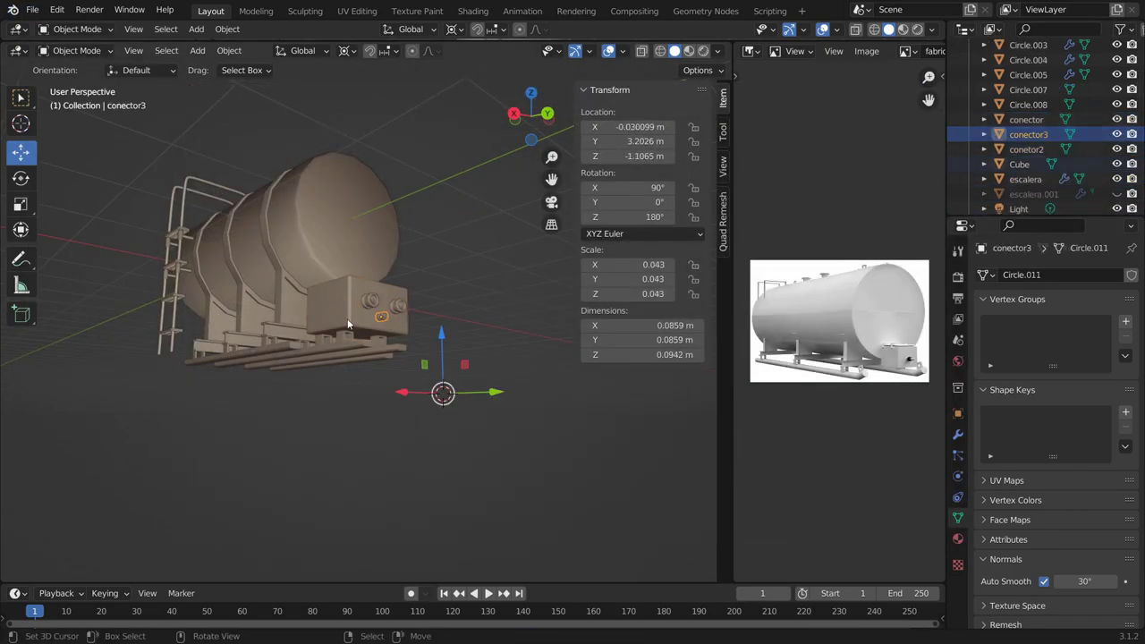
{"action": "left_click", "coordinate": [31, 10]}
{"action": "left_click", "coordinate": [54, 111]}
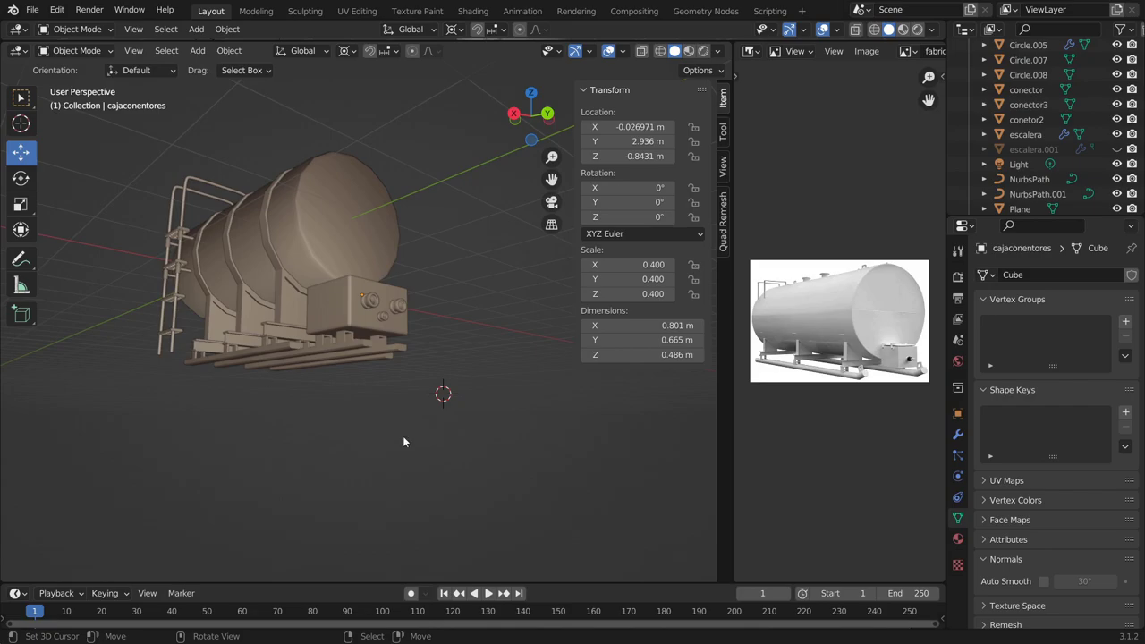
Step: Add a circle on the tank top, fill it, and extrude it into a nozzle with a widened top
{"action": "middle_click_drag", "start_coordinate": [403, 439], "coordinate": [329, 362]}
{"action": "key", "text": "shift+a"}
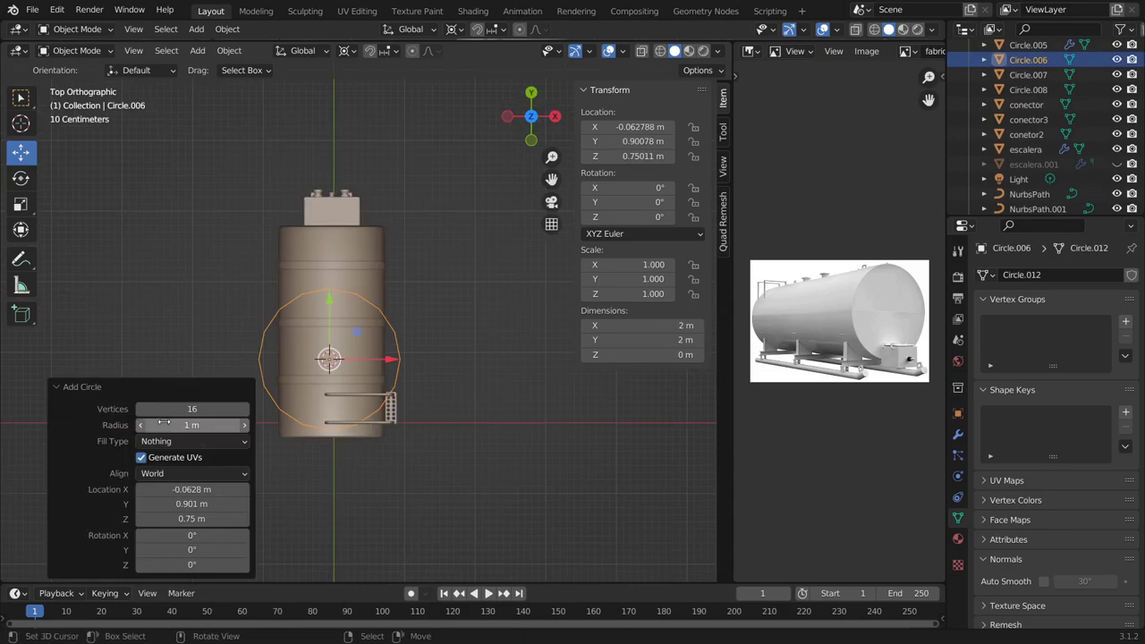
{"action": "key", "text": "s"}
{"action": "middle_click_drag", "start_coordinate": [374, 433], "coordinate": [384, 376]}
{"action": "left_click_drag", "start_coordinate": [349, 324], "coordinate": [377, 366]}
{"action": "key", "text": "Tab"}
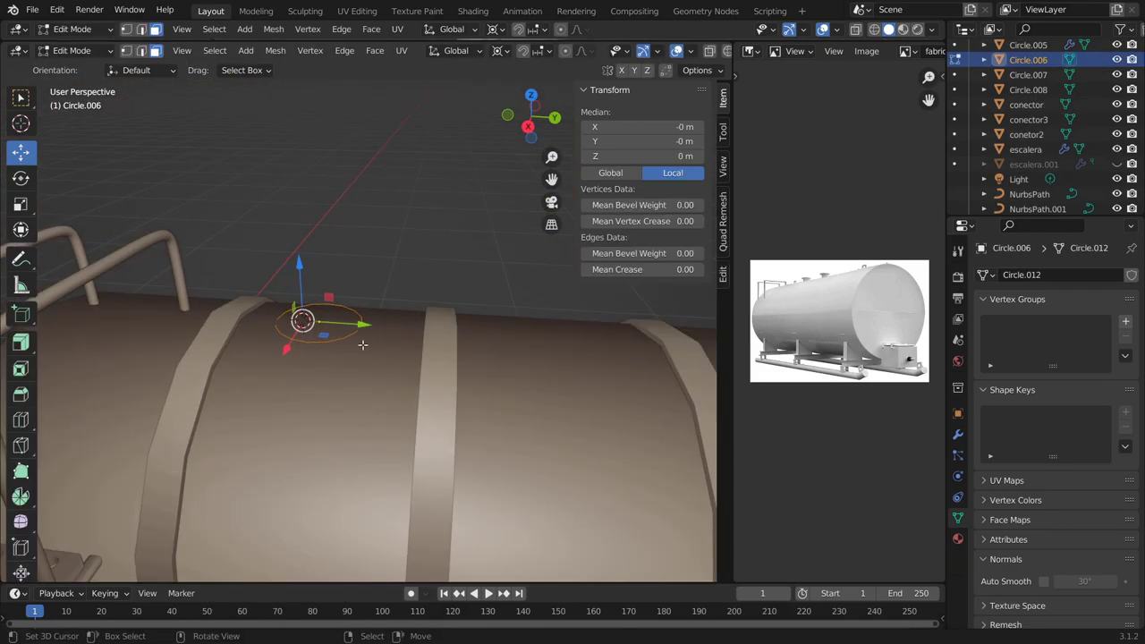
{"action": "key", "text": "f"}
{"action": "key", "text": "e"}
{"action": "key", "text": "s"}
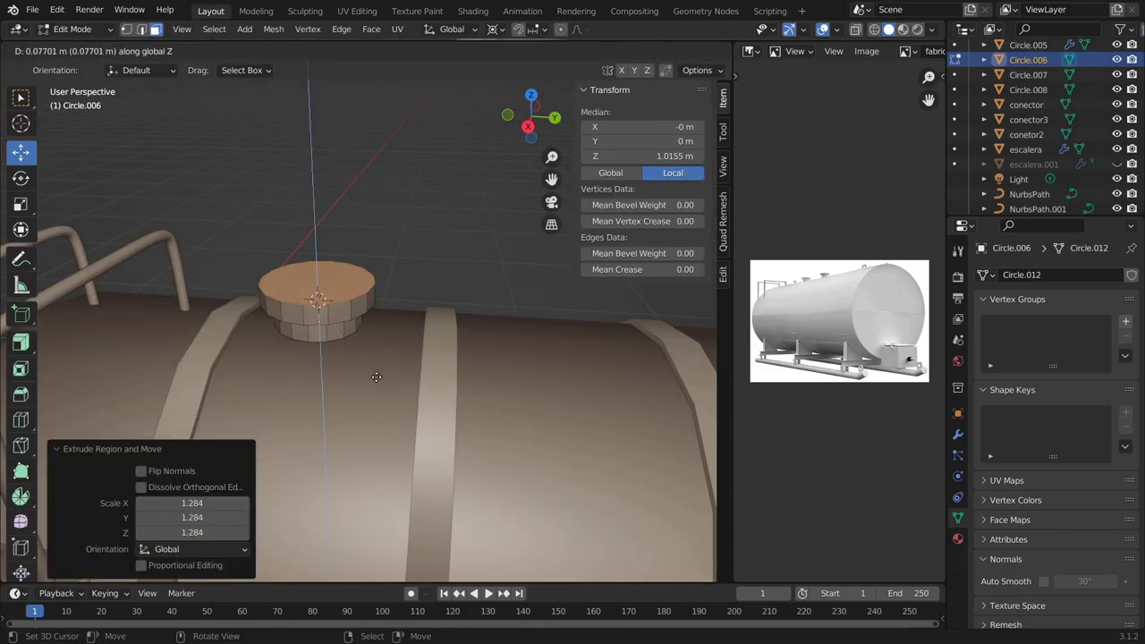
{"action": "left_click", "coordinate": [368, 365]}
Step: Inset the nozzle's top face to form its flange, checking it in see-through display
{"action": "middle_click_drag", "start_coordinate": [367, 365], "coordinate": [394, 339]}
{"action": "key", "text": "Tab"}
{"action": "key", "text": "Tab"}
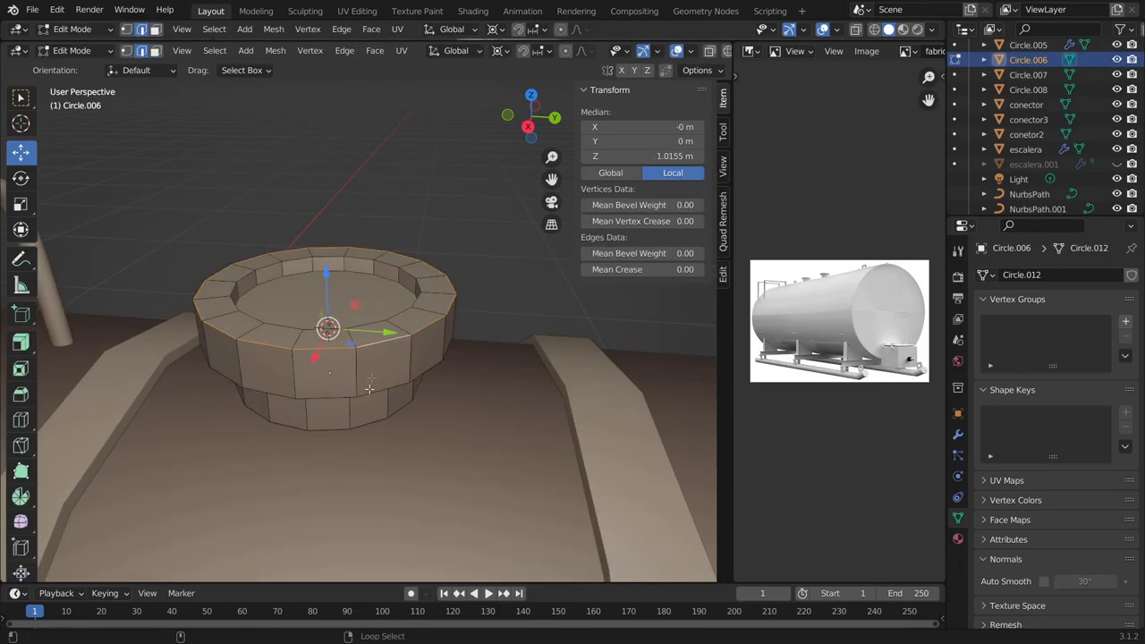
{"action": "key", "text": "alt+z"}
{"action": "key", "text": "Tab"}
{"action": "middle_click_drag", "start_coordinate": [405, 299], "coordinate": [398, 340]}
{"action": "key", "text": "Tab"}
{"action": "key", "text": "i"}
{"action": "scroll", "coordinate": [398, 341], "scroll_direction": "down", "scroll_amount": 3}
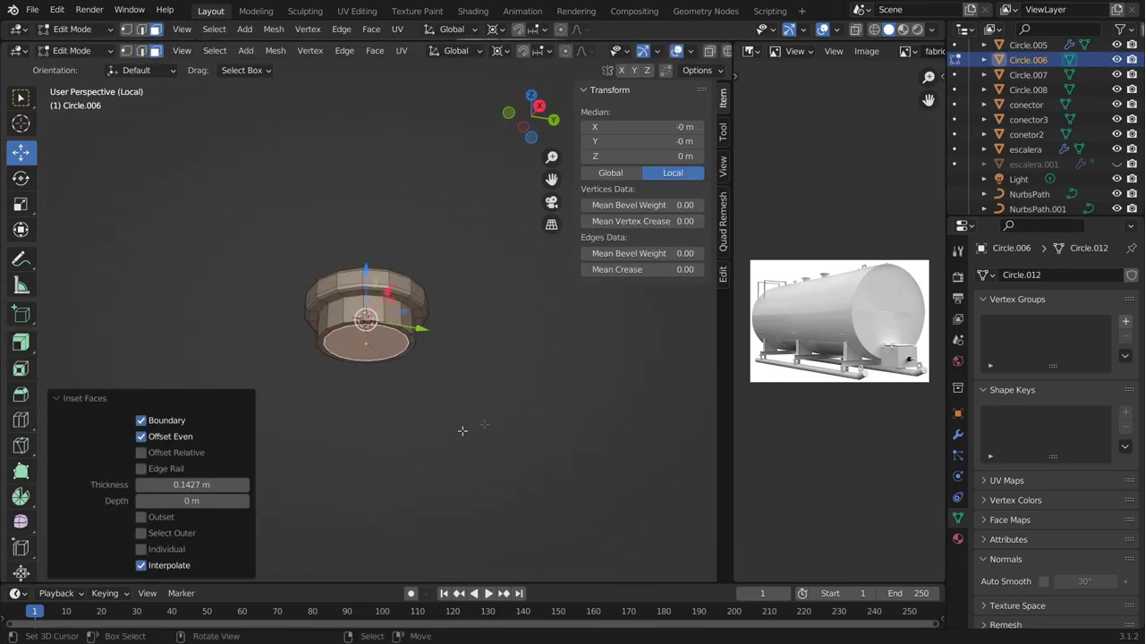
{"action": "key", "text": "alt+z"}
{"action": "key", "text": "Tab"}
{"action": "scroll", "coordinate": [434, 302], "scroll_direction": "down", "scroll_amount": 2}
Step: Duplicate the nozzle along the tank top and apply Shade Smooth
{"action": "key", "text": "shift+d"}
{"action": "key", "text": "Return"}
{"action": "middle_click_drag", "start_coordinate": [168, 321], "coordinate": [348, 321]}
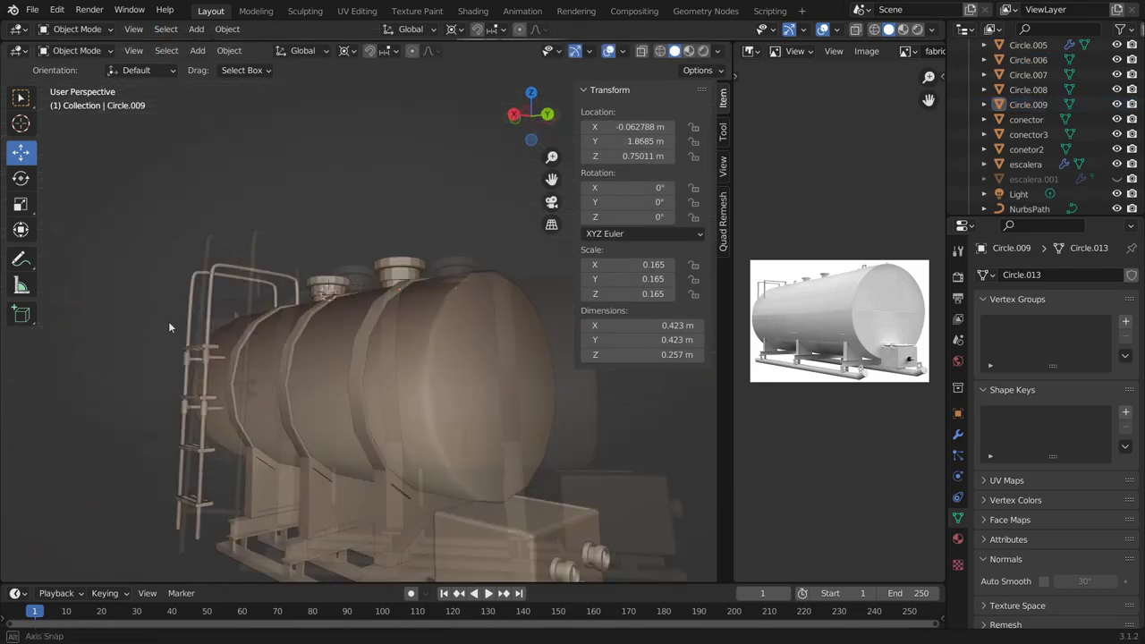
{"action": "right_click", "coordinate": [349, 320]}
{"action": "left_click", "coordinate": [349, 320]}
{"action": "scroll", "coordinate": [348, 320], "scroll_direction": "up", "scroll_amount": 3}
Step: Deselect everything and view the tank straight down from the top
{"action": "left_click", "coordinate": [550, 340]}
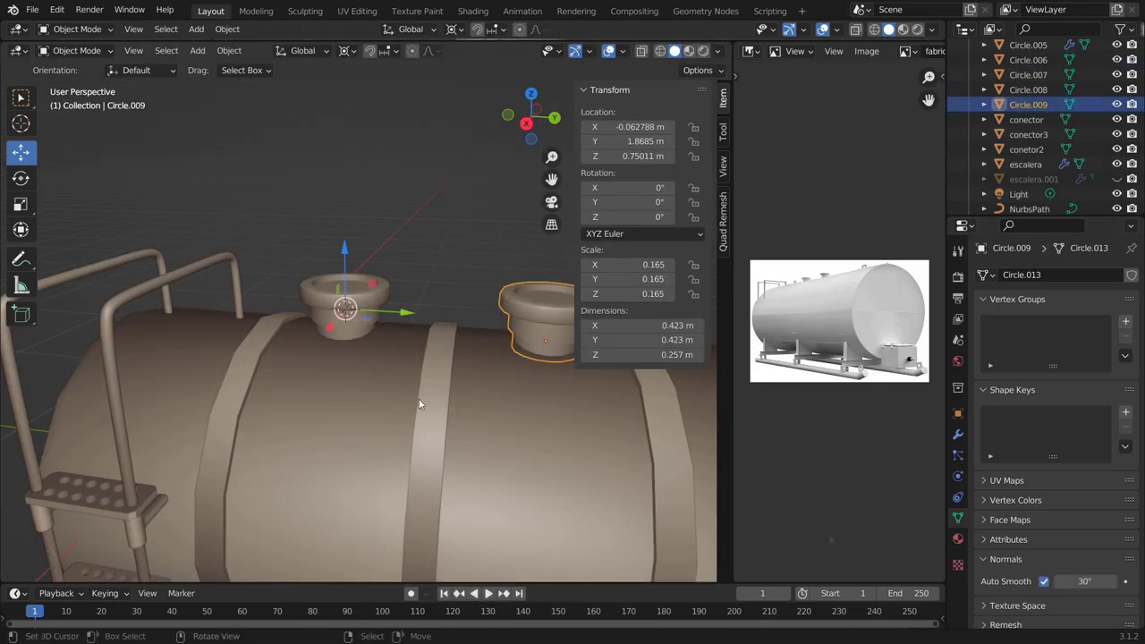
{"action": "key", "text": "alt+a"}
{"action": "scroll", "coordinate": [420, 339], "scroll_direction": "down", "scroll_amount": 3}
{"action": "mouse_move", "coordinate": [422, 284]}
{"action": "middle_mouse_down"}
{"action": "mouse_move", "coordinate": [499, 322]}
{"action": "mouse_move", "coordinate": [529, 301]}
{"action": "middle_mouse_up"}
{"action": "key", "text": "KP_7"}
{"action": "key", "text": "shift+a"}
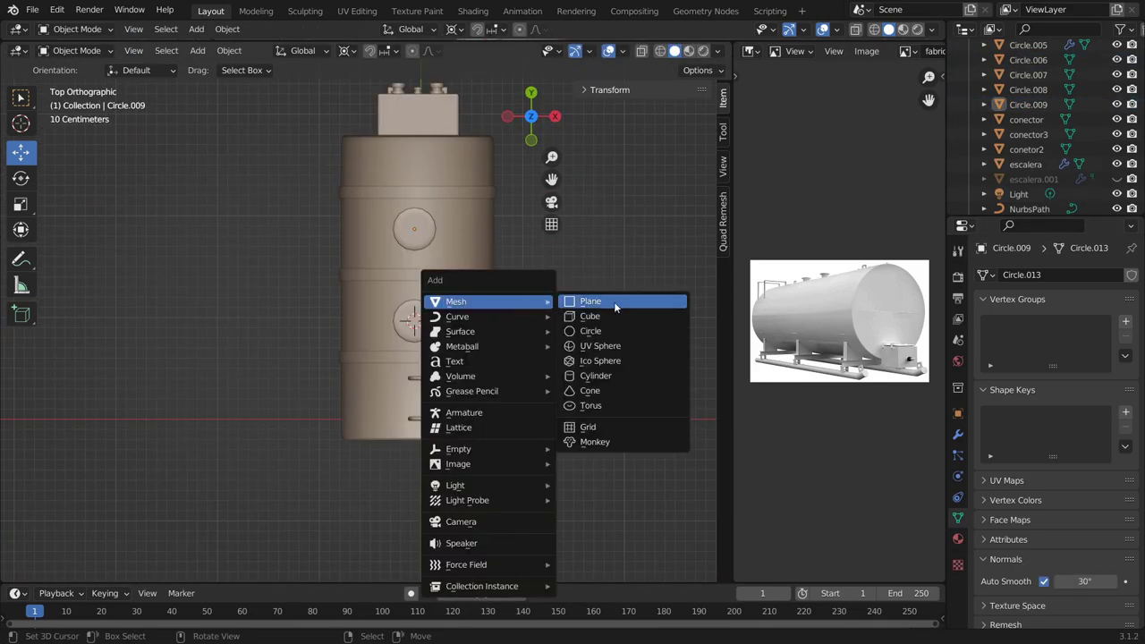
Step: Add a plane and scale it along X into a long strip over the tank
{"action": "left_click", "coordinate": [615, 308]}
{"action": "key", "text": "s"}
{"action": "key", "text": "x"}
{"action": "mouse_move", "coordinate": [415, 288]}
{"action": "middle_mouse_down"}
{"action": "mouse_move", "coordinate": [430, 193]}
{"action": "mouse_move", "coordinate": [606, 257]}
{"action": "middle_mouse_up"}
{"action": "key", "text": "Tab"}
{"action": "key", "text": "g"}
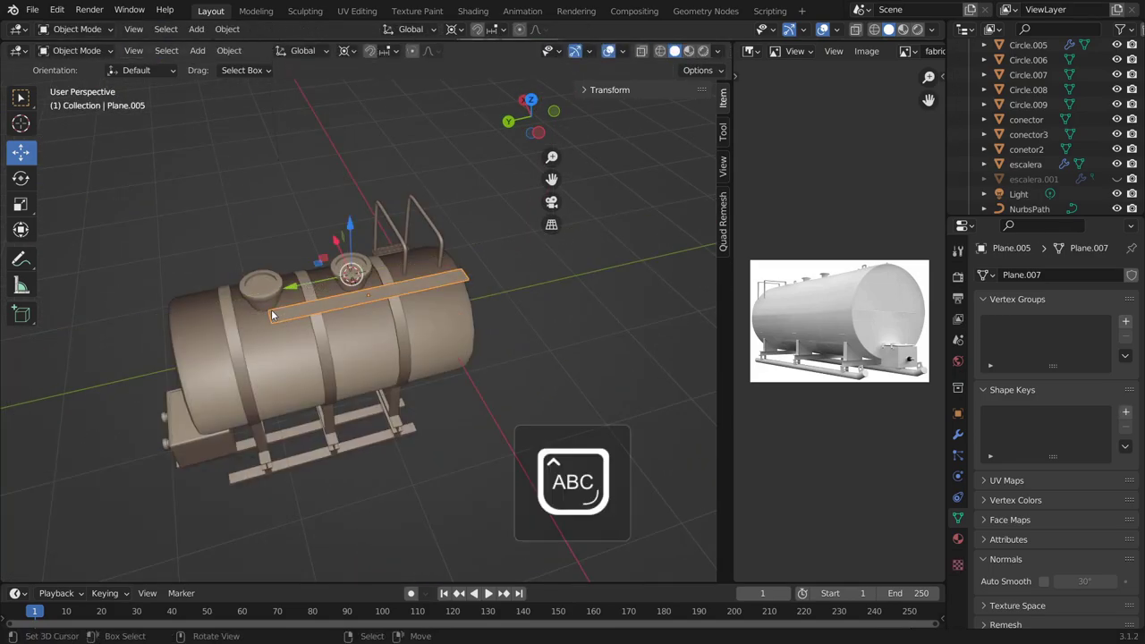
Step: Move the plate's edge along X and extrude it to extend the walkway
{"action": "middle_click_drag", "start_coordinate": [271, 315], "coordinate": [483, 288]}
{"action": "key", "text": "2"}
{"action": "key", "text": "g"}
{"action": "key", "text": "x"}
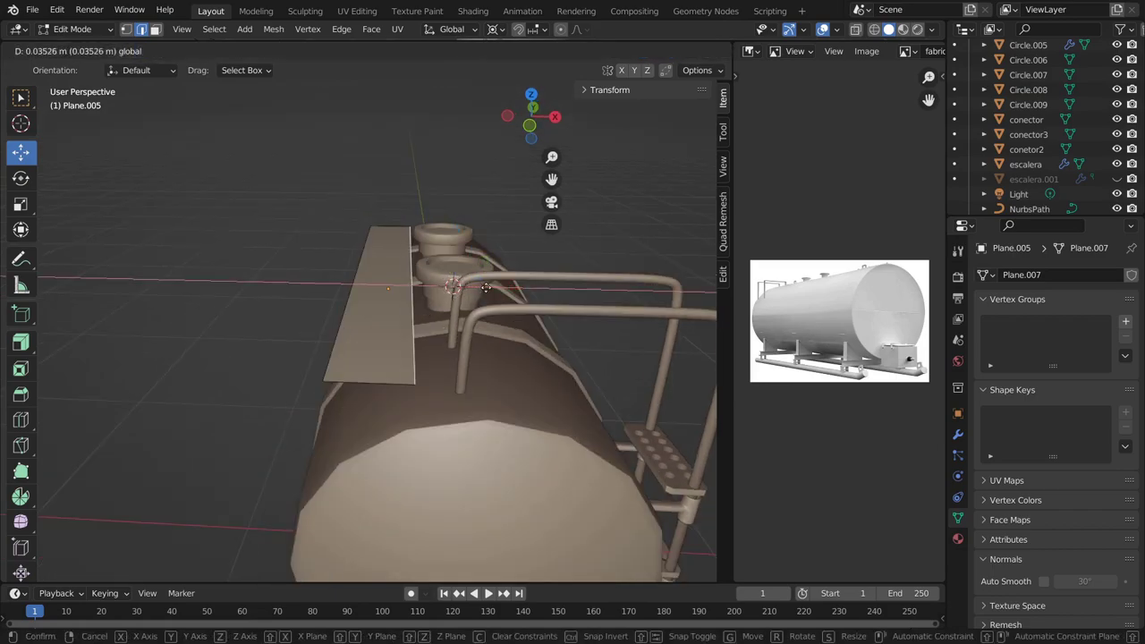
{"action": "left_click", "coordinate": [462, 237]}
{"action": "mouse_move", "coordinate": [462, 237]}
{"action": "middle_mouse_down"}
{"action": "mouse_move", "coordinate": [447, 268]}
{"action": "mouse_move", "coordinate": [462, 288]}
{"action": "mouse_move", "coordinate": [357, 268]}
{"action": "mouse_move", "coordinate": [331, 281]}
{"action": "middle_mouse_up"}
{"action": "key", "text": "e"}
{"action": "key", "text": "Tab"}
{"action": "key", "text": "Tab"}
Step: Add loop cuts across the walkway plate and bevel the cut edges
{"action": "key", "text": "ctrl+r"}
{"action": "left_click", "coordinate": [357, 268]}
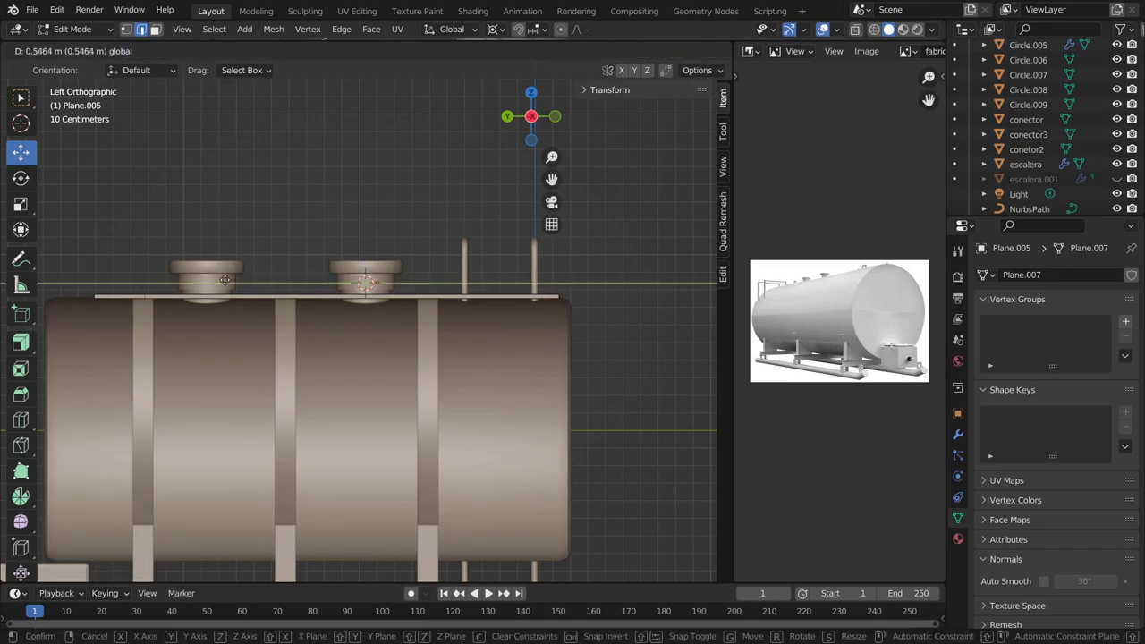
{"action": "key", "text": "KP_Divide"}
{"action": "middle_click_drag", "start_coordinate": [295, 322], "coordinate": [319, 332]}
{"action": "left_click", "coordinate": [533, 407]}
{"action": "mouse_move", "coordinate": [533, 407]}
{"action": "middle_mouse_down"}
{"action": "mouse_move", "coordinate": [454, 323]}
{"action": "mouse_move", "coordinate": [624, 433]}
{"action": "middle_mouse_up"}
{"action": "key", "text": "ctrl+z"}
{"action": "key", "text": "ctrl+shift+z"}
{"action": "key", "text": "KP_Divide"}
Step: Extrude the walkway plate to give it thickness, then isolate it from above
{"action": "scroll", "coordinate": [624, 433], "scroll_direction": "up", "scroll_amount": 5}
{"action": "middle_click_drag", "start_coordinate": [624, 433], "coordinate": [320, 355]}
{"action": "key", "text": "e"}
{"action": "key", "text": "KP_7"}
{"action": "key", "text": "Tab"}
{"action": "key", "text": "KP_Divide"}
{"action": "scroll", "coordinate": [1116, 77], "scroll_direction": "down", "scroll_amount": 3}
Step: Apply the first Array modifier on the hole-cutter object escalera.001
{"action": "key", "text": "KP_Divide"}
{"action": "left_click", "coordinate": [1033, 77]}
{"action": "key", "text": "KP_Divide"}
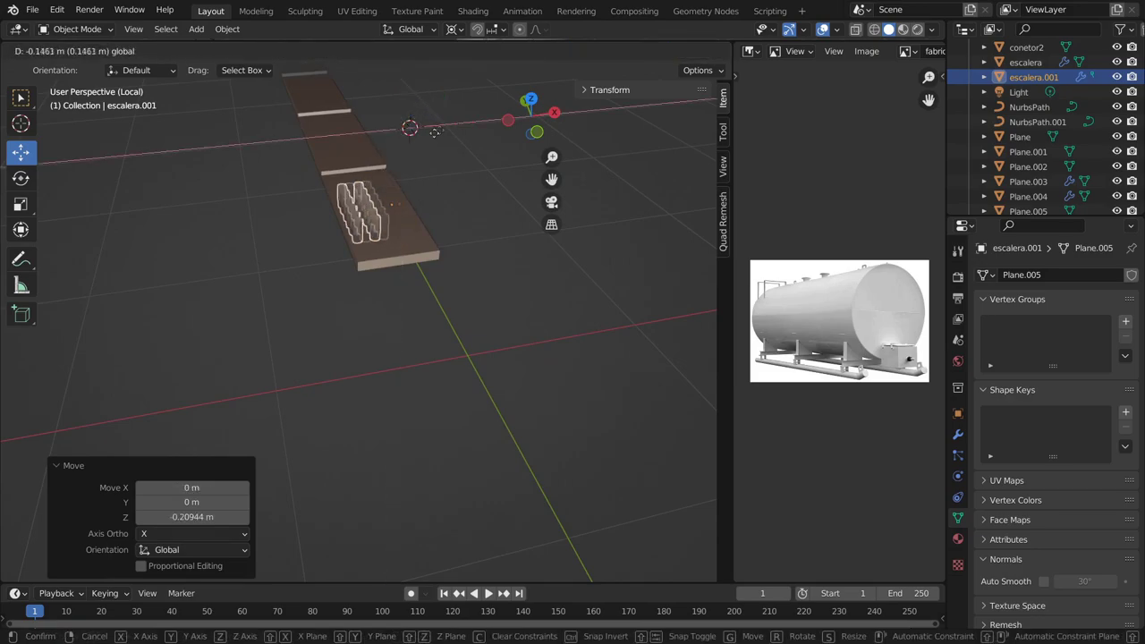
{"action": "mouse_move", "coordinate": [364, 137]}
{"action": "middle_mouse_down"}
{"action": "mouse_move", "coordinate": [496, 297]}
{"action": "mouse_move", "coordinate": [520, 376]}
{"action": "middle_mouse_up"}
{"action": "left_click", "coordinate": [957, 434]}
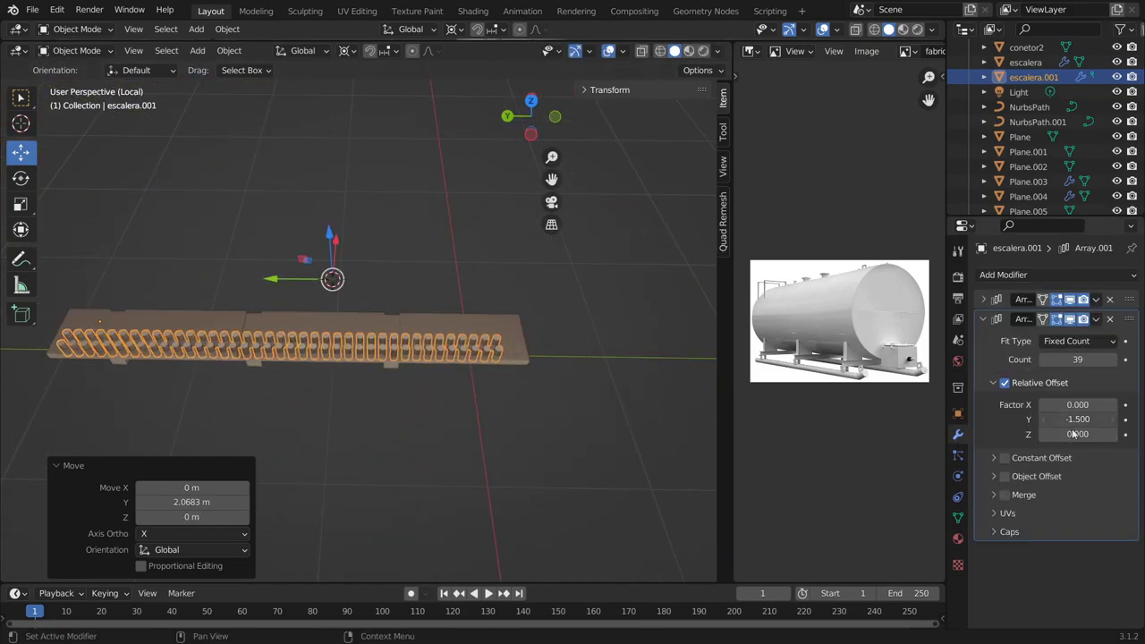
{"action": "middle_click_drag", "start_coordinate": [341, 235], "coordinate": [387, 331]}
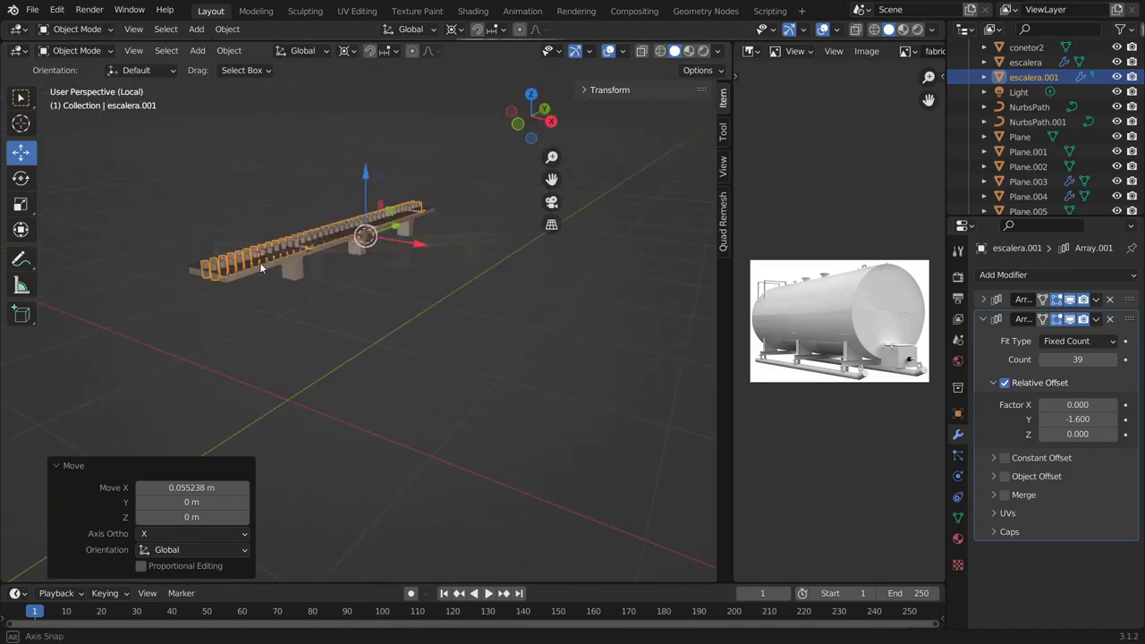
{"action": "mouse_move", "coordinate": [230, 257]}
{"action": "middle_mouse_down"}
{"action": "mouse_move", "coordinate": [413, 431]}
{"action": "mouse_move", "coordinate": [326, 334]}
{"action": "mouse_move", "coordinate": [475, 205]}
{"action": "mouse_move", "coordinate": [552, 239]}
{"action": "mouse_move", "coordinate": [501, 295]}
{"action": "middle_mouse_up"}
{"action": "left_click", "coordinate": [982, 298]}
{"action": "left_click", "coordinate": [1097, 298]}
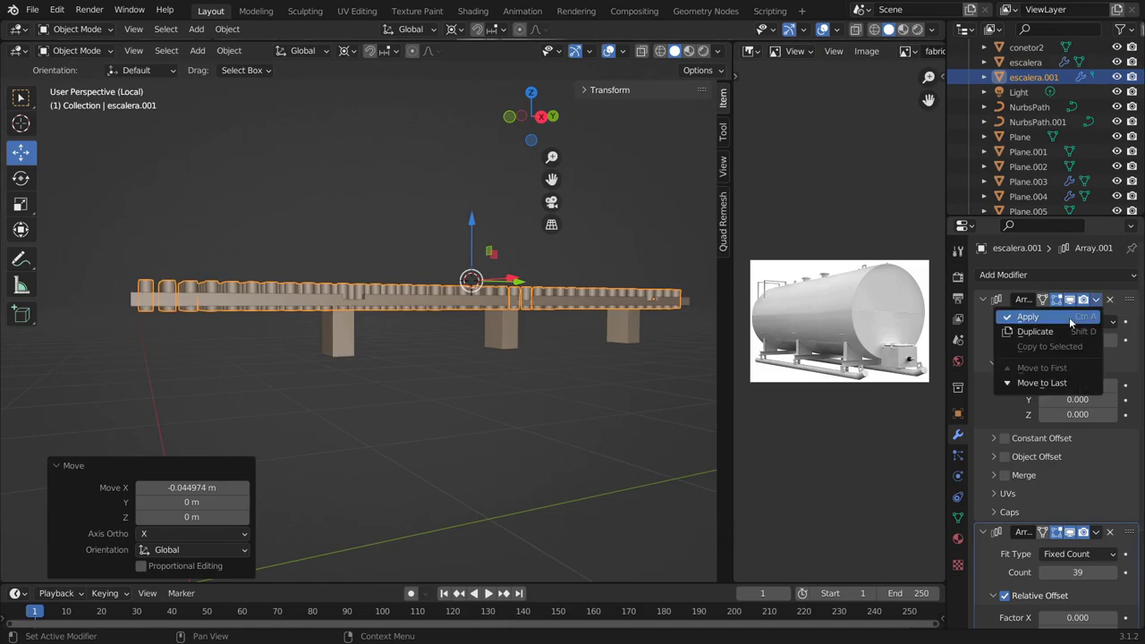
Step: Give Plane.005 a Boolean Difference with escalera.001, apply it, and hide the cutter
{"action": "left_click", "coordinate": [461, 313]}
{"action": "left_click", "coordinate": [1055, 275]}
{"action": "left_click", "coordinate": [836, 342]}
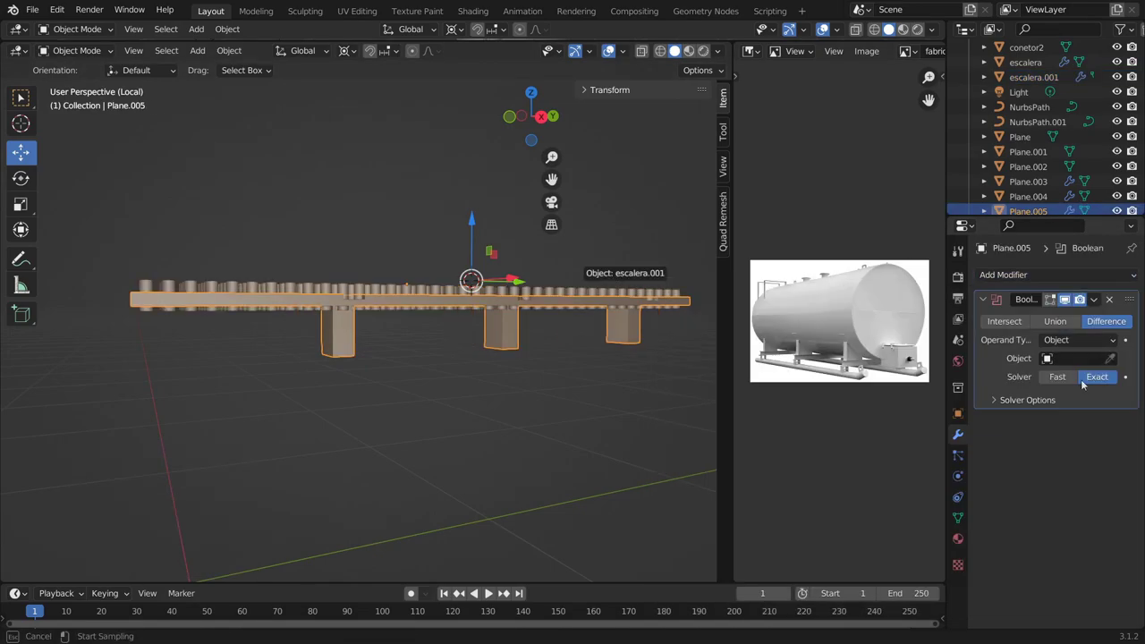
{"action": "middle_click_drag", "start_coordinate": [379, 315], "coordinate": [1087, 362]}
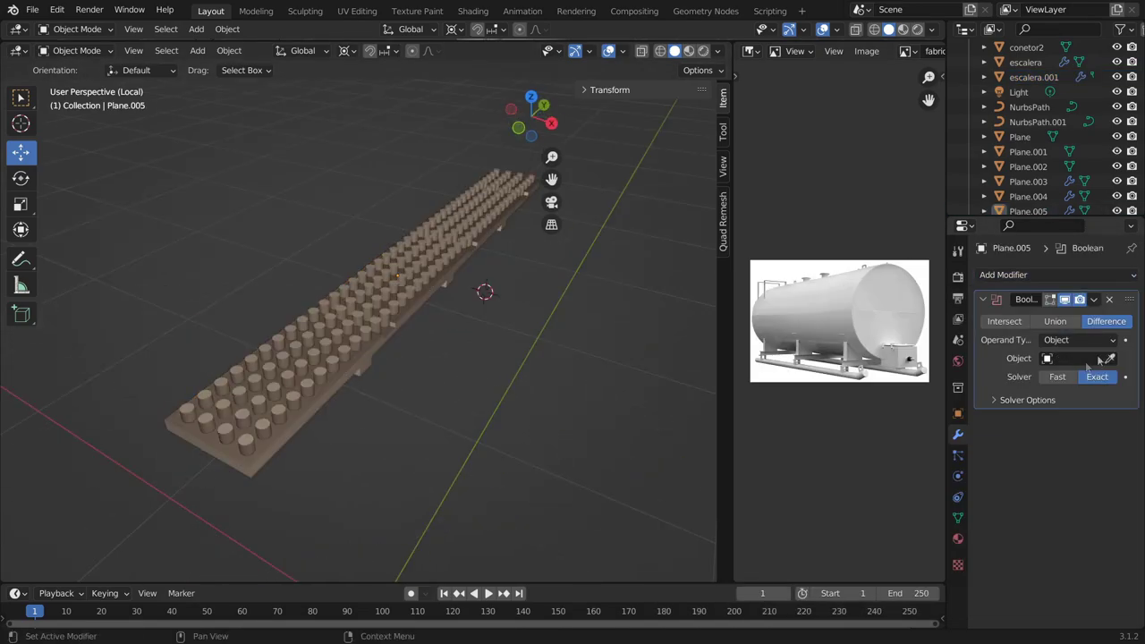
{"action": "left_click", "coordinate": [1094, 299]}
{"action": "left_click", "coordinate": [1094, 298]}
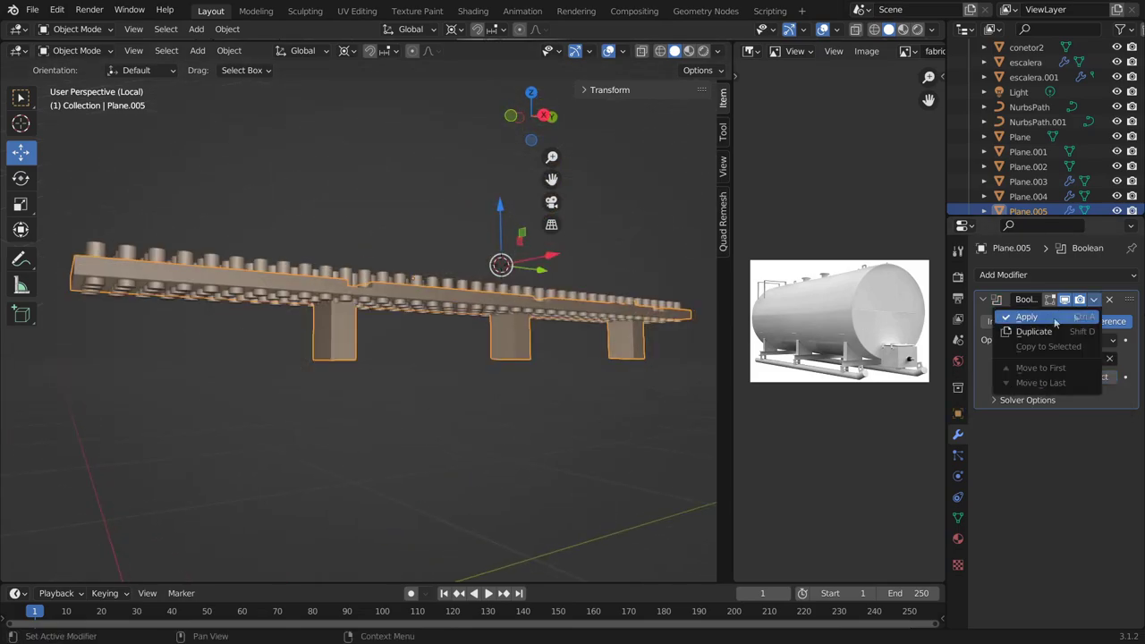
{"action": "left_click", "coordinate": [1033, 77]}
{"action": "middle_click_drag", "start_coordinate": [710, 255], "coordinate": [374, 349]}
{"action": "key", "text": "h"}
Step: Inspect the perforated walkway with the full tank restored and save the project
{"action": "mouse_move", "coordinate": [468, 522]}
{"action": "middle_mouse_down"}
{"action": "mouse_move", "coordinate": [406, 404]}
{"action": "mouse_move", "coordinate": [399, 487]}
{"action": "middle_mouse_up"}
{"action": "key", "text": "KP_7"}
{"action": "scroll", "coordinate": [406, 456], "scroll_direction": "up", "scroll_amount": 3}
{"action": "middle_click_drag", "start_coordinate": [399, 284], "coordinate": [350, 254]}
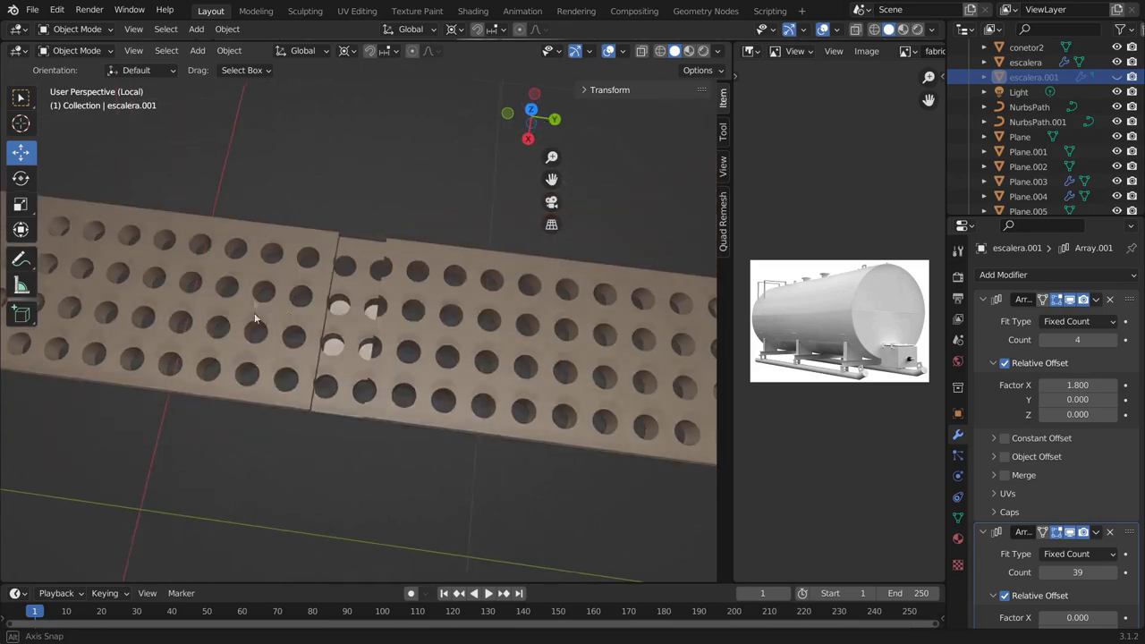
{"action": "key", "text": "KP_Divide"}
{"action": "mouse_move", "coordinate": [664, 433]}
{"action": "middle_mouse_down"}
{"action": "mouse_move", "coordinate": [443, 326]}
{"action": "mouse_move", "coordinate": [578, 368]}
{"action": "mouse_move", "coordinate": [287, 310]}
{"action": "middle_mouse_up"}
{"action": "left_click", "coordinate": [31, 9]}
{"action": "left_click", "coordinate": [56, 104]}
{"action": "key", "text": "KP_3"}
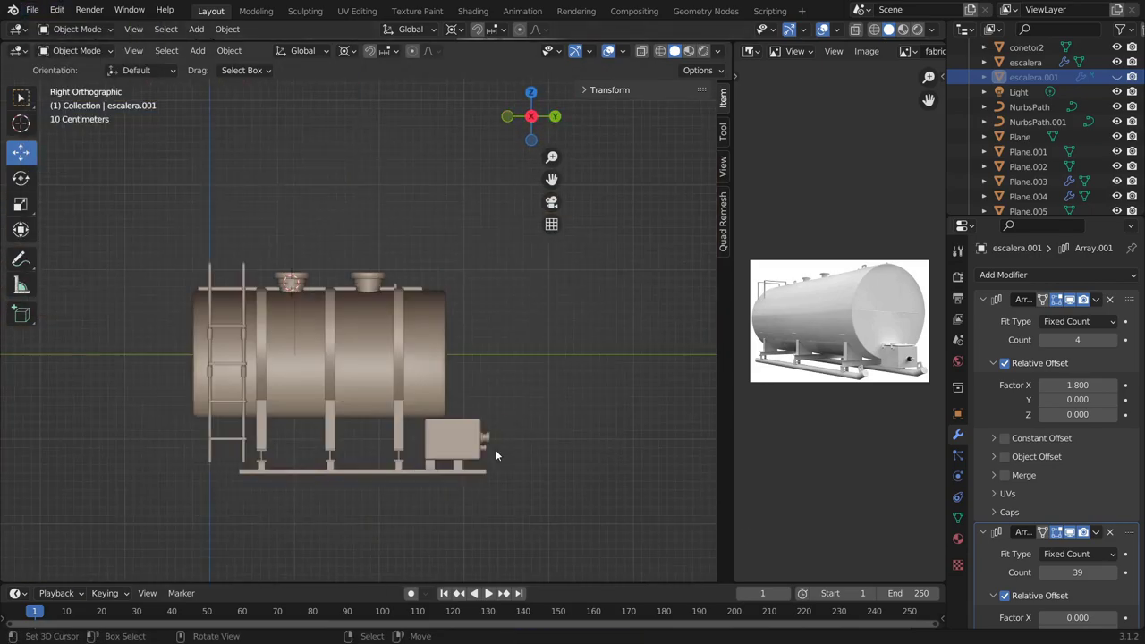
Step: Add a new NURBS path and rotate it 90 degrees around the vertical axis
{"action": "scroll", "coordinate": [495, 450], "scroll_direction": "down", "scroll_amount": 1}
{"action": "middle_click_drag", "start_coordinate": [496, 450], "coordinate": [495, 453]}
{"action": "key", "text": "KP_3"}
{"action": "key", "text": "shift+a"}
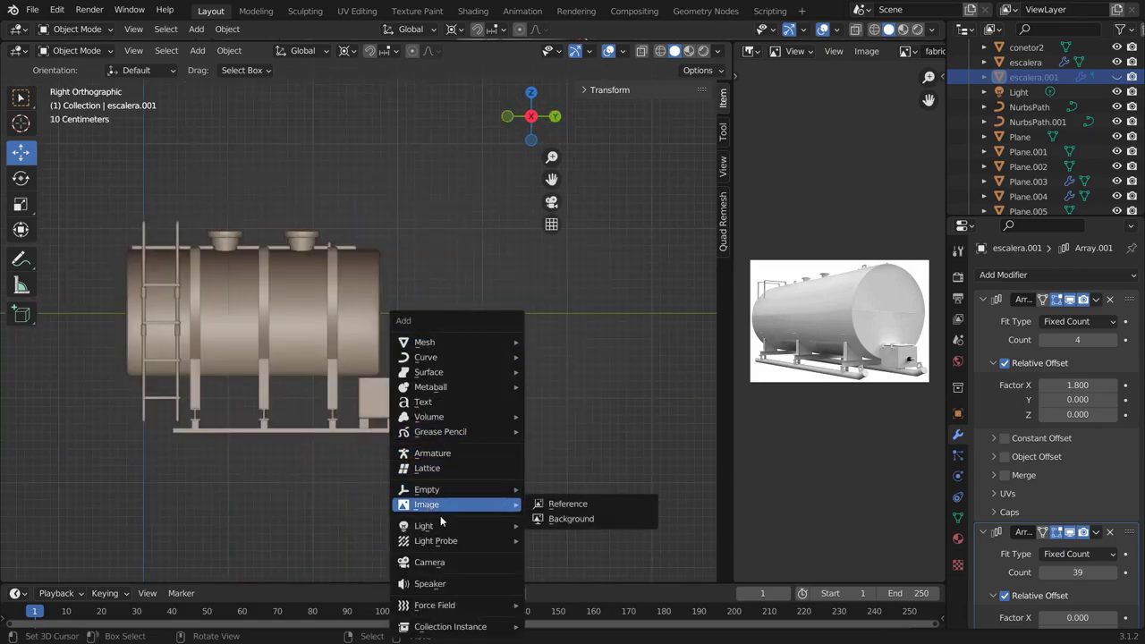
{"action": "left_click", "coordinate": [556, 422]}
{"action": "key", "text": "KP_7"}
{"action": "key", "text": "r"}
{"action": "key", "text": "9"}
{"action": "key", "text": "0"}
{"action": "key", "text": "Return"}
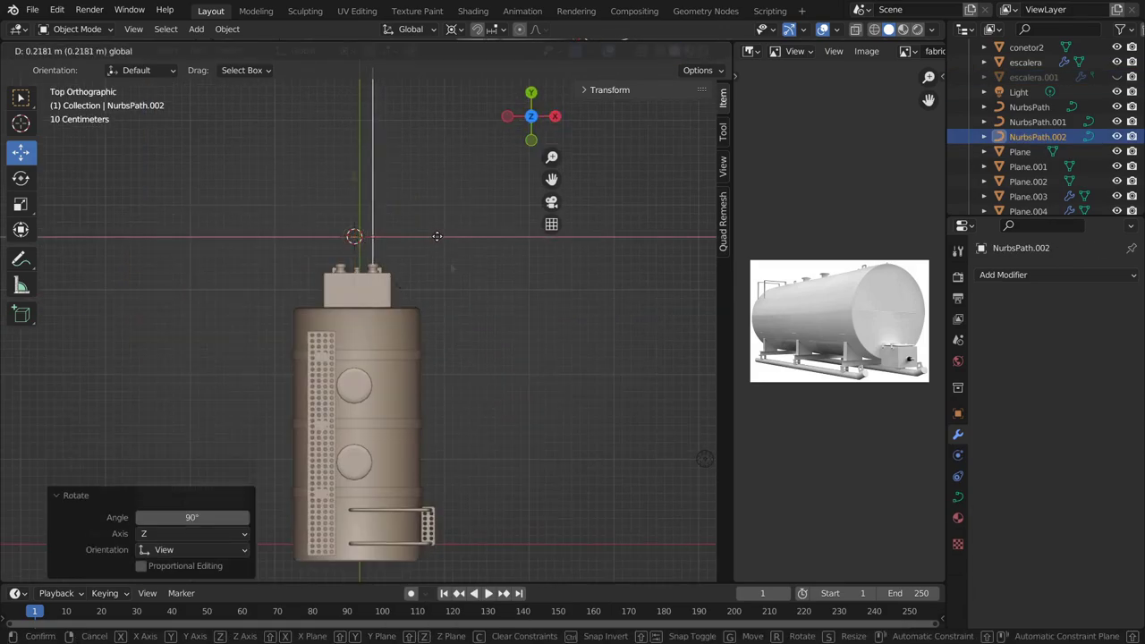
Step: Slide the path along X to the connector box and give it a 0.04 m bevel depth
{"action": "key", "text": "KP_3"}
{"action": "key", "text": "g"}
{"action": "key", "text": "x"}
{"action": "left_click", "coordinate": [536, 314]}
{"action": "middle_click_drag", "start_coordinate": [536, 314], "coordinate": [917, 418]}
{"action": "left_click", "coordinate": [956, 496]}
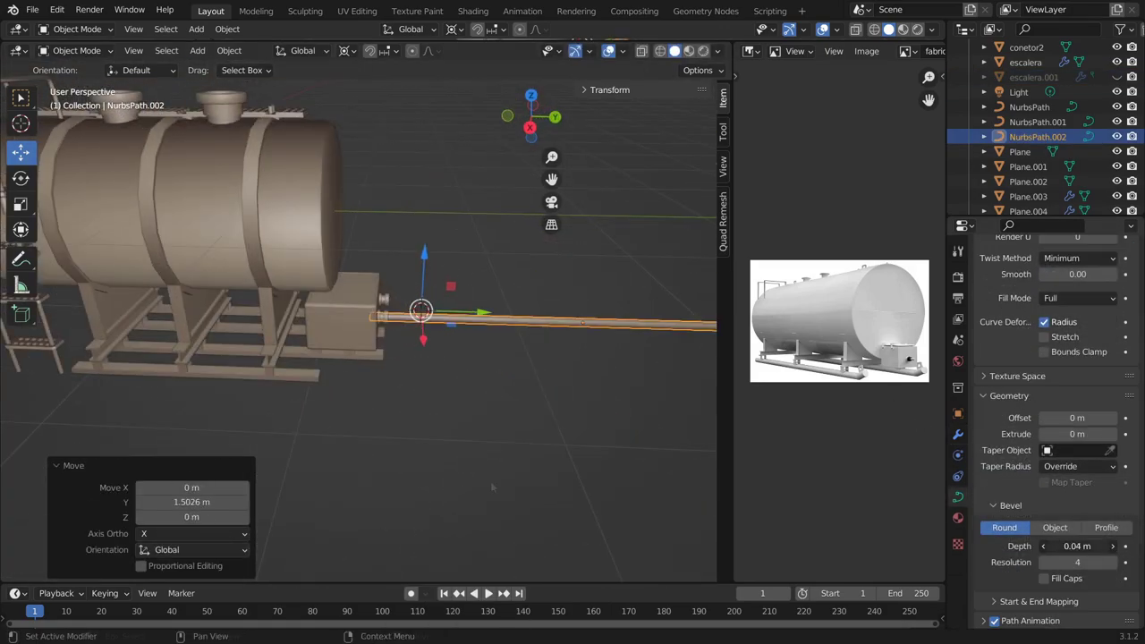
{"action": "left_click_drag", "start_coordinate": [1077, 545], "coordinate": [1100, 546]}
{"action": "scroll", "coordinate": [518, 419], "scroll_direction": "up", "scroll_amount": 4}
{"action": "middle_click_drag", "start_coordinate": [517, 419], "coordinate": [518, 420]}
Step: In Edit Mode, drop the pipe's end point down and extend it along X
{"action": "key", "text": "Tab"}
{"action": "scroll", "coordinate": [337, 287], "scroll_direction": "down", "scroll_amount": 2}
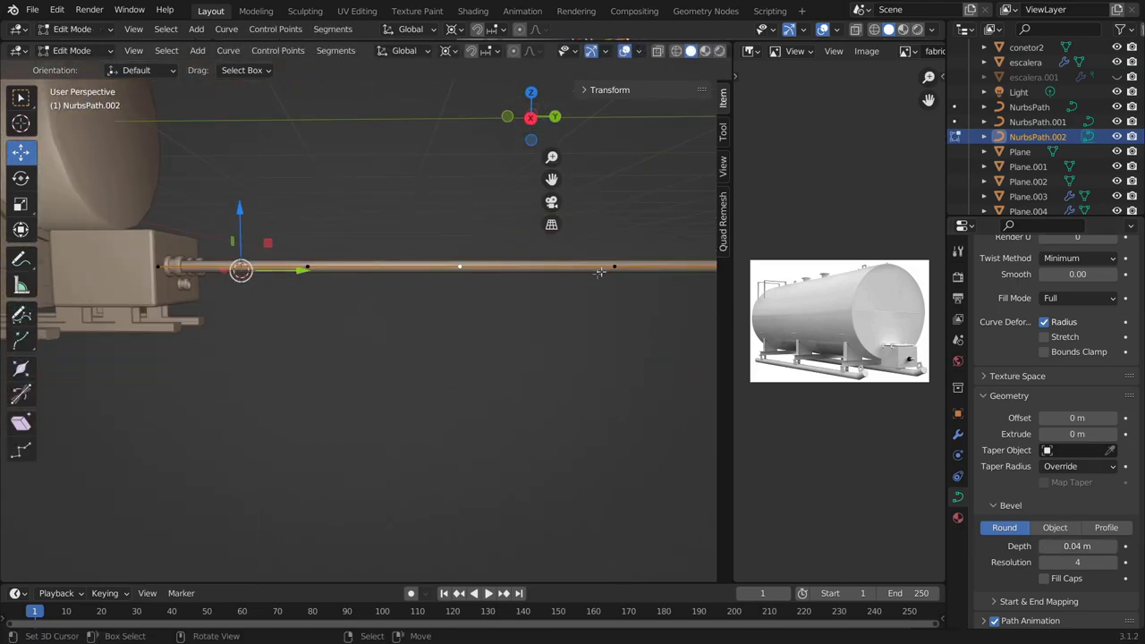
{"action": "scroll", "coordinate": [599, 272], "scroll_direction": "down", "scroll_amount": 3}
{"action": "key", "text": "g"}
{"action": "key", "text": "z"}
{"action": "left_click", "coordinate": [358, 358]}
{"action": "key", "text": "g"}
{"action": "key", "text": "x"}
{"action": "scroll", "coordinate": [576, 333], "scroll_direction": "up", "scroll_amount": 3}
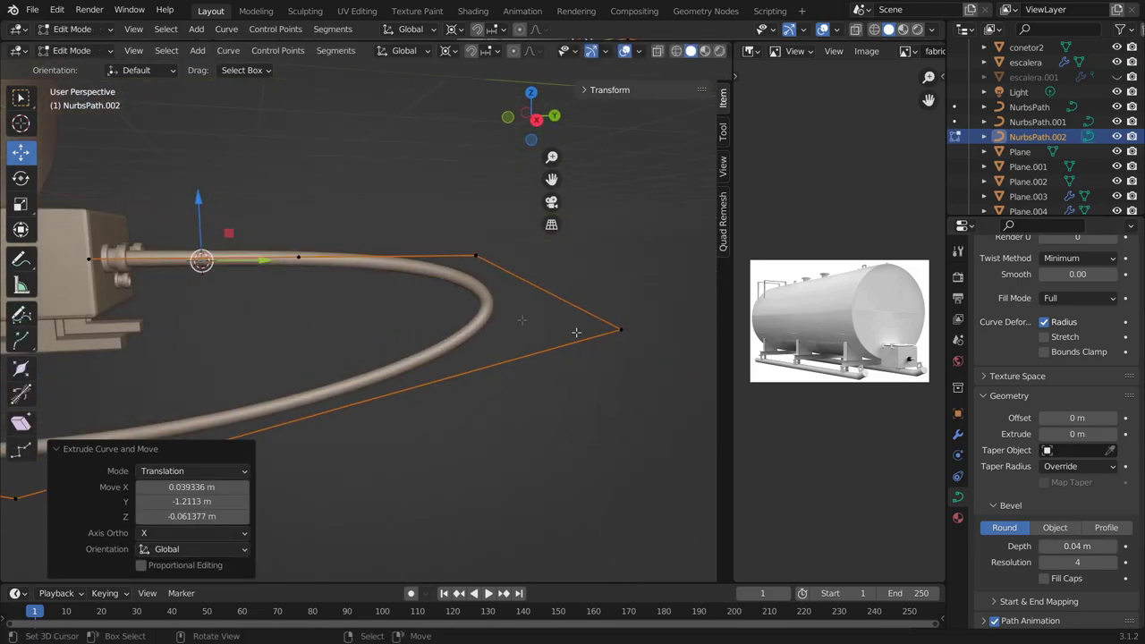
{"action": "left_click_drag", "start_coordinate": [296, 260], "coordinate": [424, 212]}
{"action": "middle_click_drag", "start_coordinate": [424, 212], "coordinate": [424, 212], "text": "shift"}
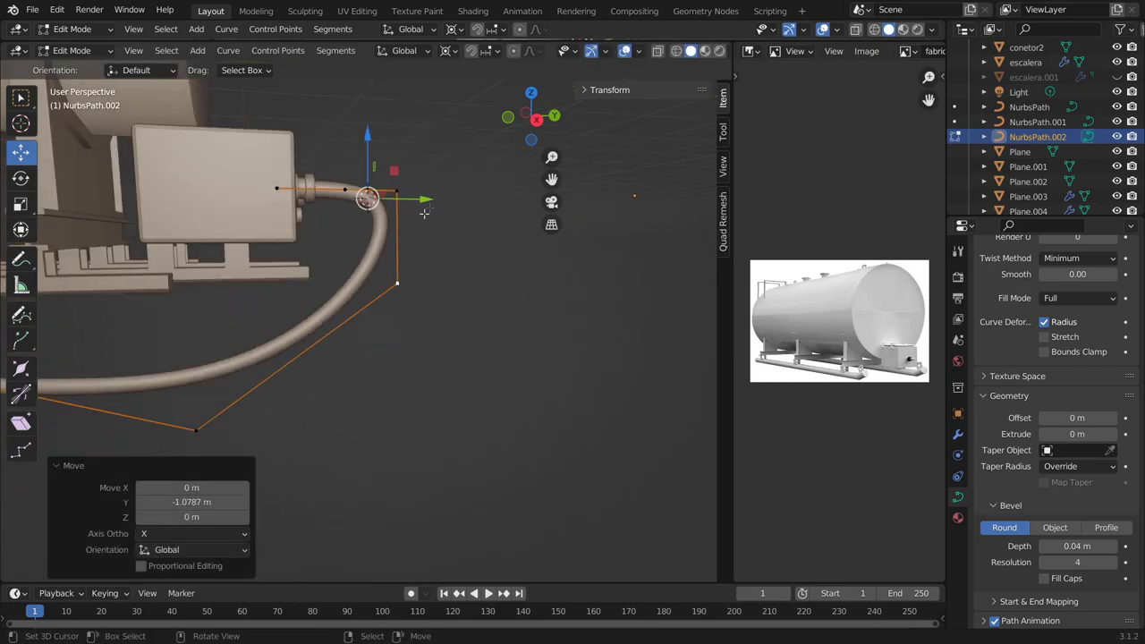
Step: Reposition the pipe end point along Y and Z to run under the skid base
{"action": "key", "text": "g"}
{"action": "key", "text": "y"}
{"action": "left_click", "coordinate": [384, 411]}
{"action": "key", "text": "g"}
{"action": "key", "text": "z"}
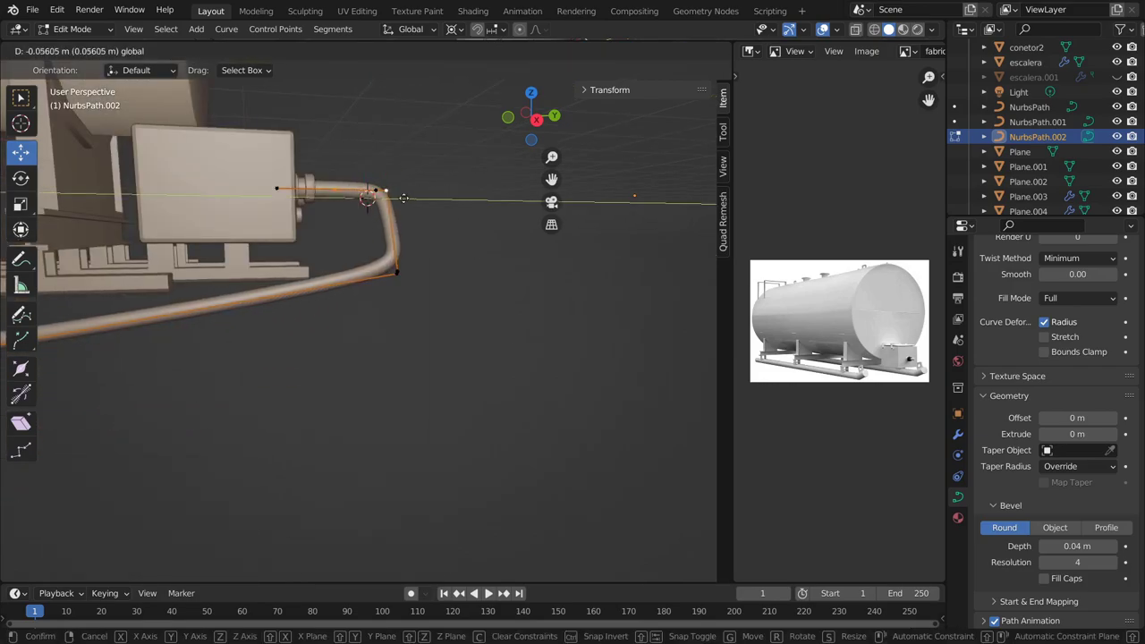
{"action": "left_click_drag", "start_coordinate": [406, 209], "coordinate": [358, 208]}
{"action": "scroll", "coordinate": [358, 208], "scroll_direction": "down", "scroll_amount": 3}
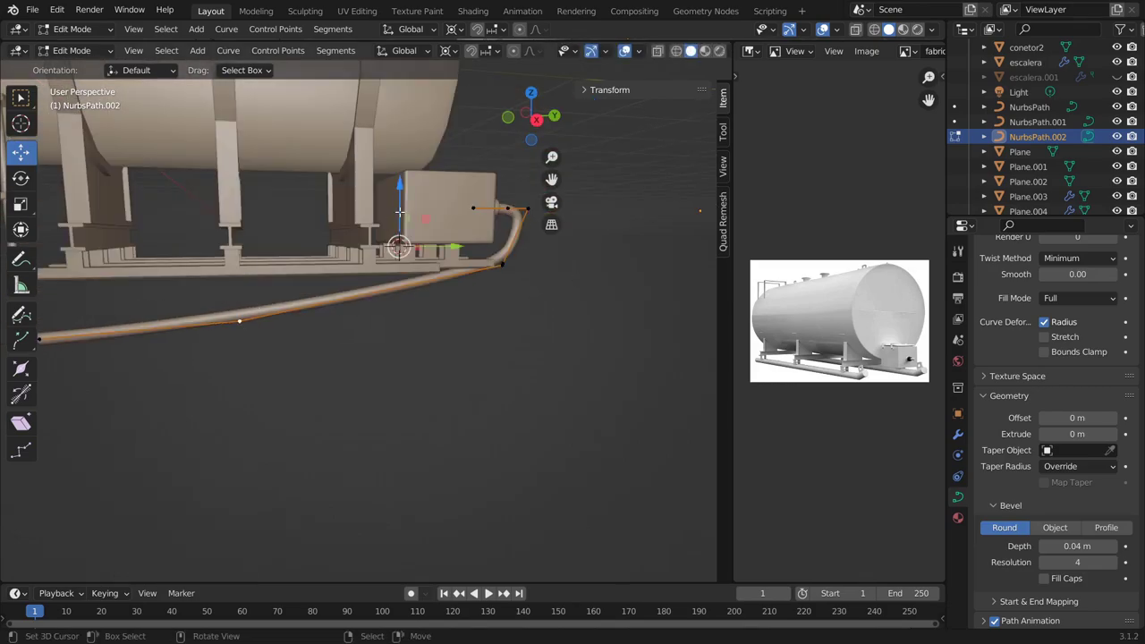
{"action": "middle_click_drag", "start_coordinate": [429, 224], "coordinate": [471, 230]}
Step: Undo the last move, set the U-bend point slightly lower, then isolate the pipe
{"action": "key", "text": "ctrl+z"}
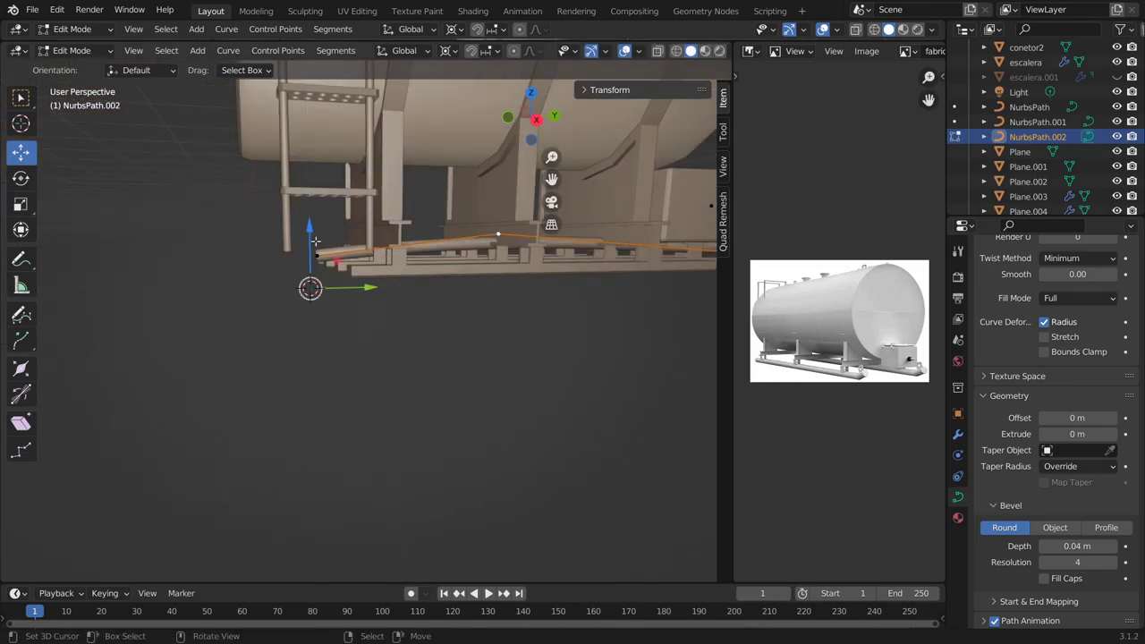
{"action": "left_click_drag", "start_coordinate": [342, 245], "coordinate": [345, 243]}
{"action": "middle_click_drag", "start_coordinate": [346, 269], "coordinate": [501, 304]}
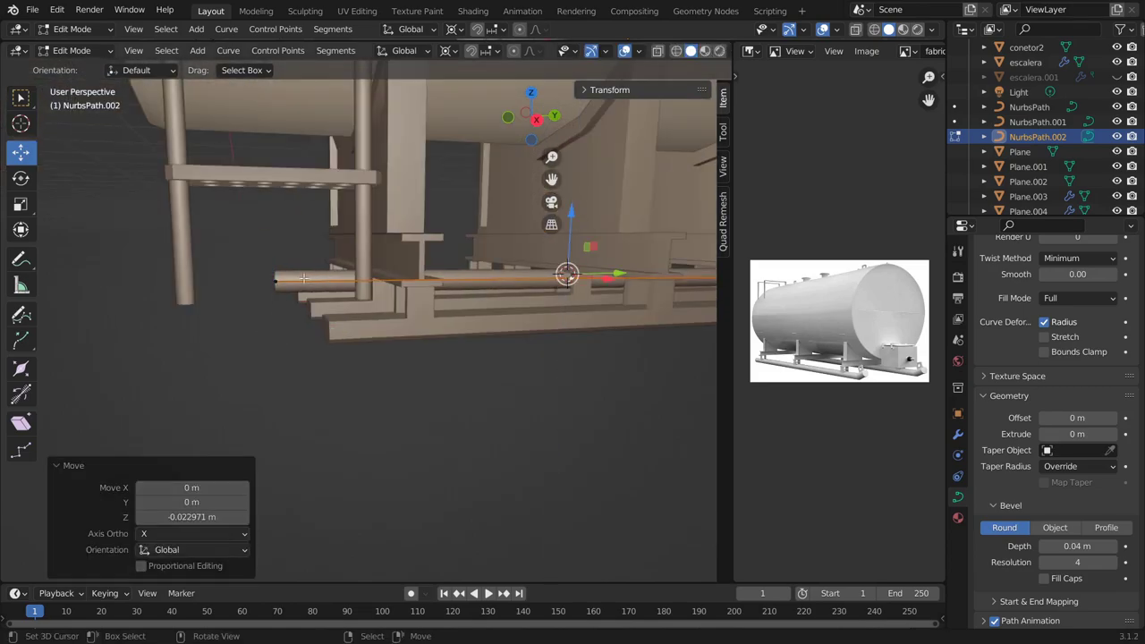
{"action": "left_click_drag", "start_coordinate": [581, 268], "coordinate": [597, 200]}
{"action": "left_click", "coordinate": [597, 200]}
{"action": "mouse_move", "coordinate": [596, 200]}
{"action": "middle_mouse_down"}
{"action": "mouse_move", "coordinate": [4, 425]}
{"action": "mouse_move", "coordinate": [268, 268]}
{"action": "middle_mouse_up"}
{"action": "key", "text": "Tab"}
{"action": "key", "text": "KP_Divide"}
{"action": "left_click", "coordinate": [405, 377]}
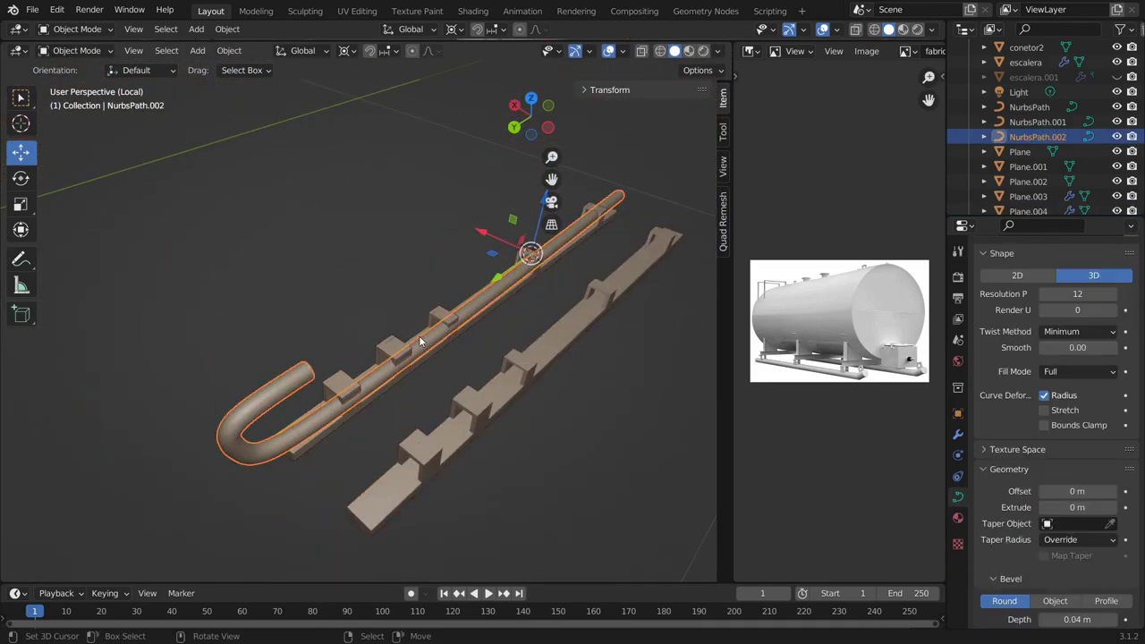
Step: Adjust the pipe's U-bend point in local view, then restore the full tank view
{"action": "key", "text": "Tab"}
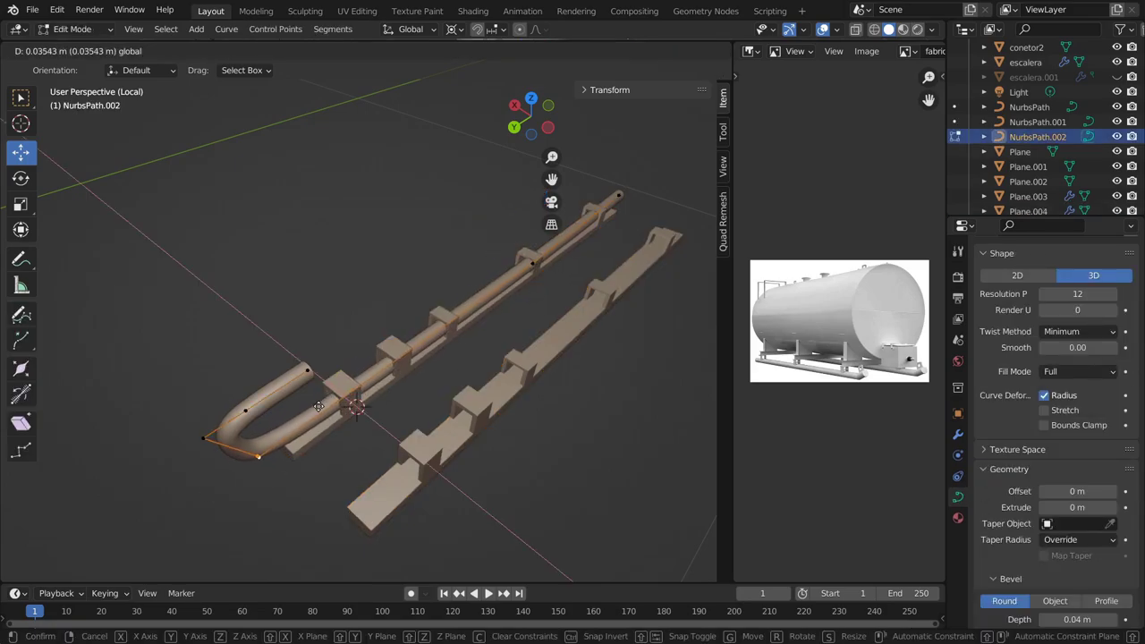
{"action": "left_click", "coordinate": [319, 407]}
{"action": "key", "text": "Tab"}
{"action": "middle_click_drag", "start_coordinate": [319, 407], "coordinate": [456, 286]}
{"action": "key", "text": "KP_Divide"}
{"action": "key", "text": "Tab"}
Step: Reselect the mirrored pipe, check it from the side, and save the file
{"action": "key", "text": "Tab"}
{"action": "mouse_move", "coordinate": [518, 316]}
{"action": "middle_mouse_down"}
{"action": "mouse_move", "coordinate": [376, 394]}
{"action": "mouse_move", "coordinate": [344, 430]}
{"action": "mouse_move", "coordinate": [449, 343]}
{"action": "mouse_move", "coordinate": [257, 242]}
{"action": "mouse_move", "coordinate": [205, 361]}
{"action": "mouse_move", "coordinate": [524, 414]}
{"action": "mouse_move", "coordinate": [500, 366]}
{"action": "mouse_move", "coordinate": [310, 331]}
{"action": "middle_mouse_up"}
Step: Add a Mirror modifier on X to the pipe with the connector box as Mirror Object
{"action": "left_click", "coordinate": [134, 322]}
{"action": "left_click", "coordinate": [957, 433]}
{"action": "left_click", "coordinate": [1055, 275]}
{"action": "left_click", "coordinate": [258, 241]}
{"action": "scroll", "coordinate": [524, 414], "scroll_direction": "down", "scroll_amount": 3}
{"action": "left_click", "coordinate": [531, 431]}
{"action": "scroll", "coordinate": [499, 366], "scroll_direction": "up", "scroll_amount": 3}
{"action": "scroll", "coordinate": [563, 350], "scroll_direction": "up", "scroll_amount": 3}
{"action": "left_click", "coordinate": [309, 331]}
{"action": "key", "text": "Tab"}
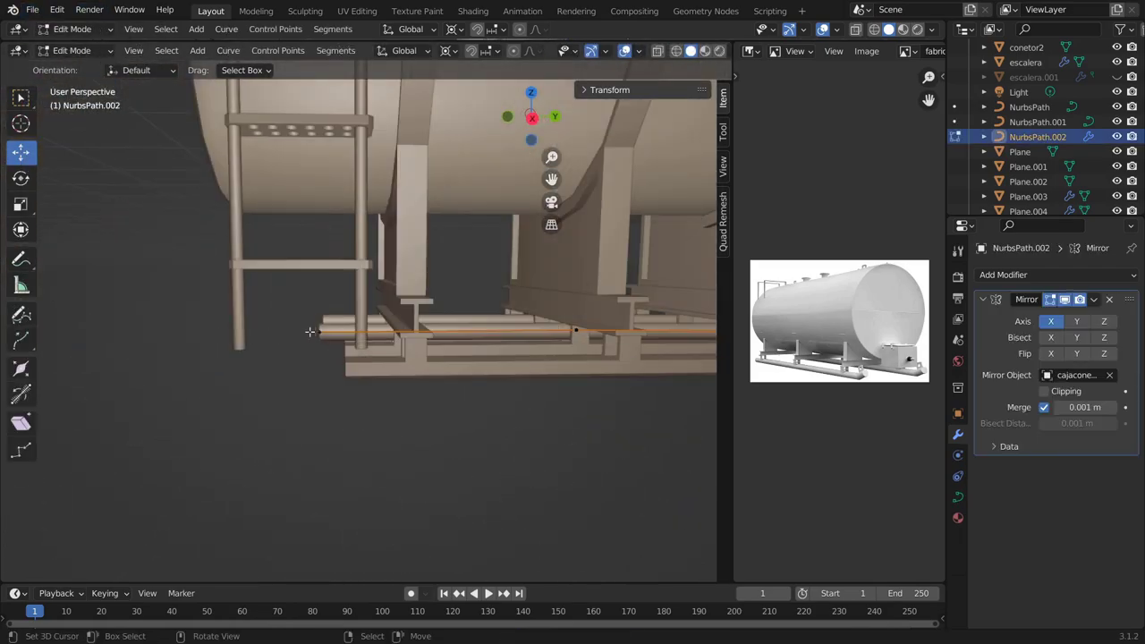
{"action": "left_click", "coordinate": [302, 177]}
{"action": "mouse_move", "coordinate": [302, 176]}
{"action": "middle_mouse_down"}
{"action": "mouse_move", "coordinate": [364, 399]}
{"action": "mouse_move", "coordinate": [552, 407]}
{"action": "middle_mouse_up"}
{"action": "key", "text": "Tab"}
{"action": "key", "text": "ctrl+s"}
{"action": "scroll", "coordinate": [310, 333], "scroll_direction": "up", "scroll_amount": 2}
{"action": "mouse_move", "coordinate": [311, 338]}
{"action": "middle_mouse_down"}
{"action": "mouse_move", "coordinate": [488, 292]}
{"action": "mouse_move", "coordinate": [500, 347]}
{"action": "middle_mouse_up"}
Step: Add a new path curve and rotate it 90 degrees around Z
{"action": "key", "text": "KP_3"}
{"action": "key", "text": "shift+a"}
{"action": "left_click", "coordinate": [486, 379]}
{"action": "key", "text": "KP_7"}
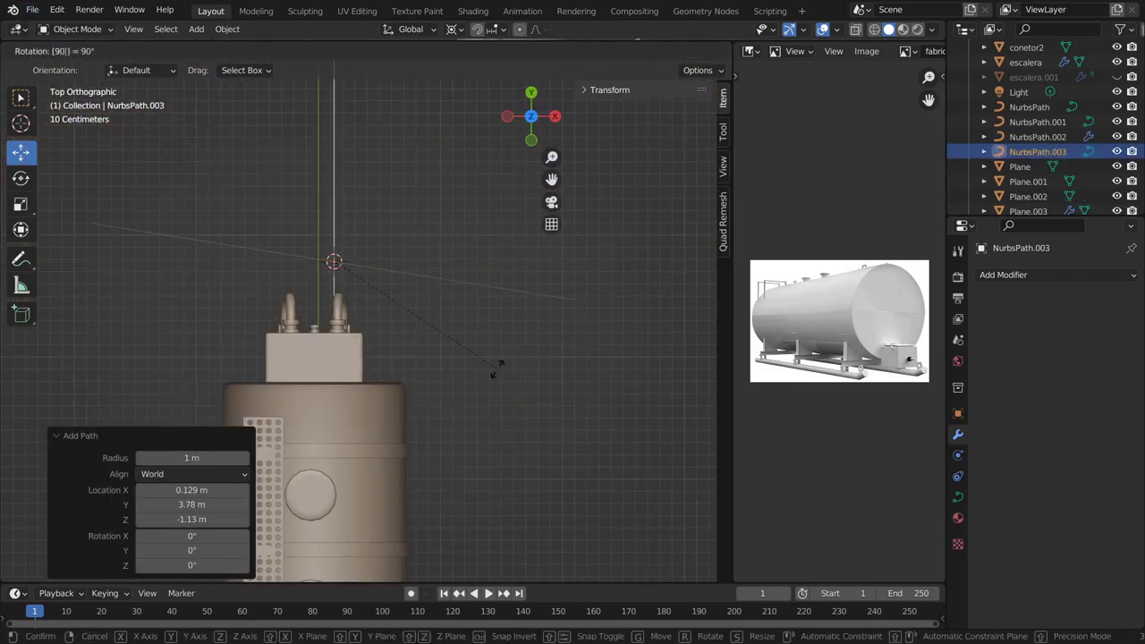
{"action": "key", "text": "r"}
{"action": "key", "text": "z"}
{"action": "key", "text": "9"}
{"action": "key", "text": "0"}
{"action": "key", "text": "Return"}
Step: Move the path in front of the connector box and give it a 0.02 m bevel depth
{"action": "key", "text": "g"}
{"action": "key", "text": "x"}
{"action": "middle_click_drag", "start_coordinate": [486, 379], "coordinate": [455, 358]}
{"action": "key", "text": "g"}
{"action": "key", "text": "z"}
{"action": "left_click", "coordinate": [623, 424]}
{"action": "left_click", "coordinate": [957, 496]}
{"action": "scroll", "coordinate": [1080, 579], "scroll_direction": "down", "scroll_amount": 10}
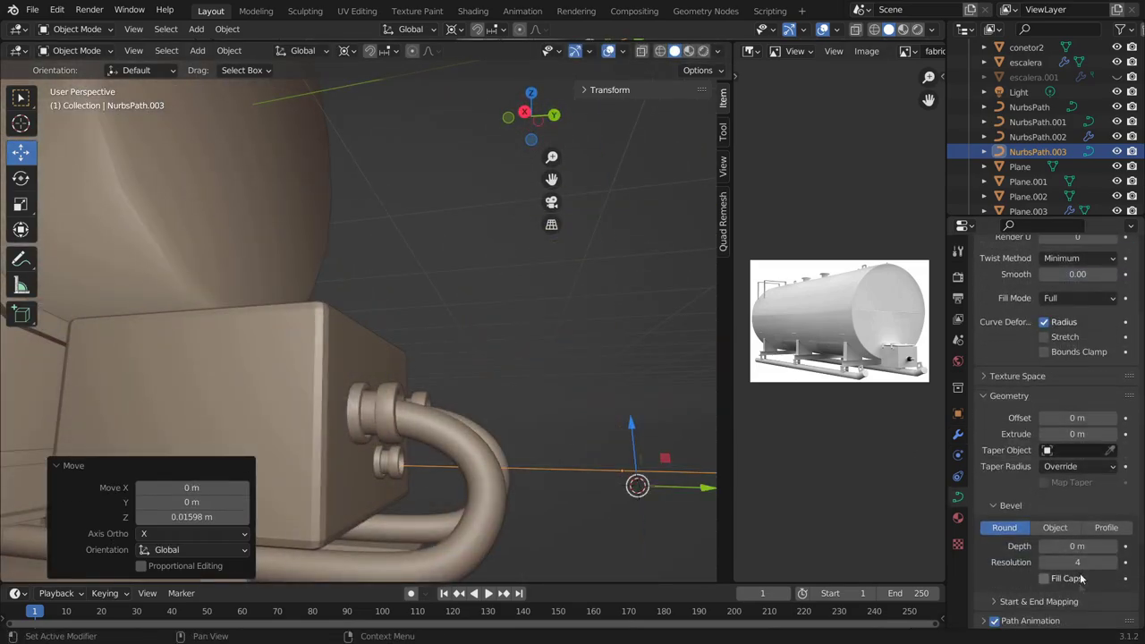
{"action": "key", "text": "g"}
{"action": "key", "text": "y"}
{"action": "mouse_move", "coordinate": [314, 395]}
{"action": "middle_mouse_down"}
{"action": "mouse_move", "coordinate": [230, 415]}
{"action": "mouse_move", "coordinate": [322, 402]}
{"action": "middle_mouse_up"}
Step: In Edit Mode, move the pipe's end point vertically toward the tank
{"action": "key", "text": "Tab"}
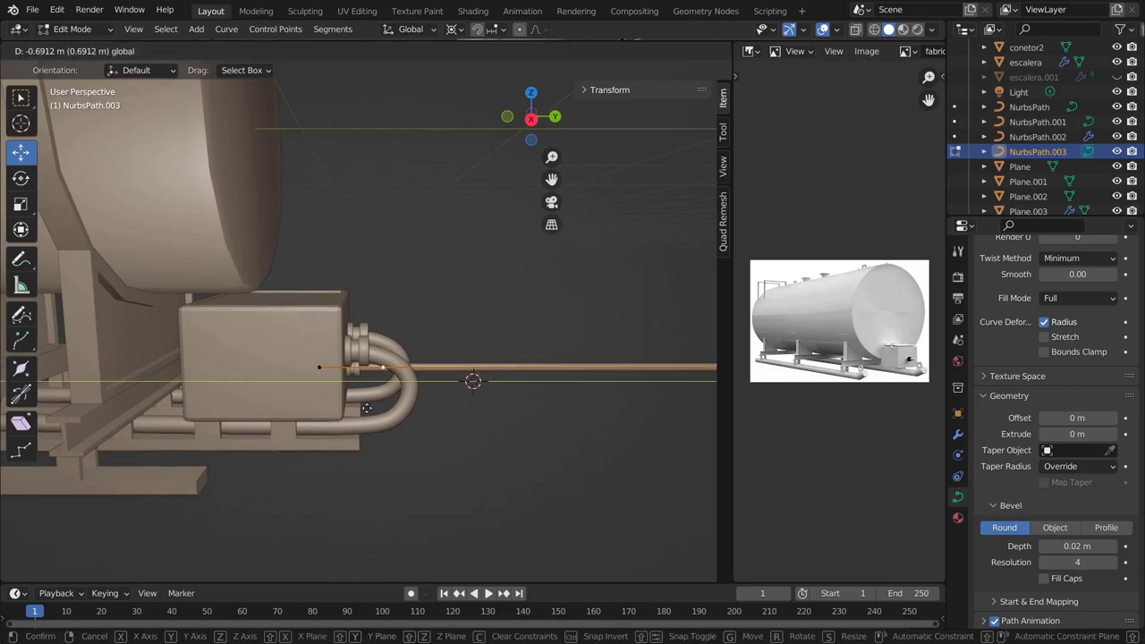
{"action": "scroll", "coordinate": [357, 358], "scroll_direction": "down", "scroll_amount": 2}
{"action": "key", "text": "g"}
{"action": "scroll", "coordinate": [213, 312], "scroll_direction": "up", "scroll_amount": 3}
{"action": "key", "text": "z"}
{"action": "right_click", "coordinate": [278, 234]}
{"action": "key", "text": "Escape"}
{"action": "key", "text": "g"}
{"action": "key", "text": "z"}
{"action": "left_click", "coordinate": [250, 363]}
{"action": "middle_click_drag", "start_coordinate": [251, 363], "coordinate": [533, 180]}
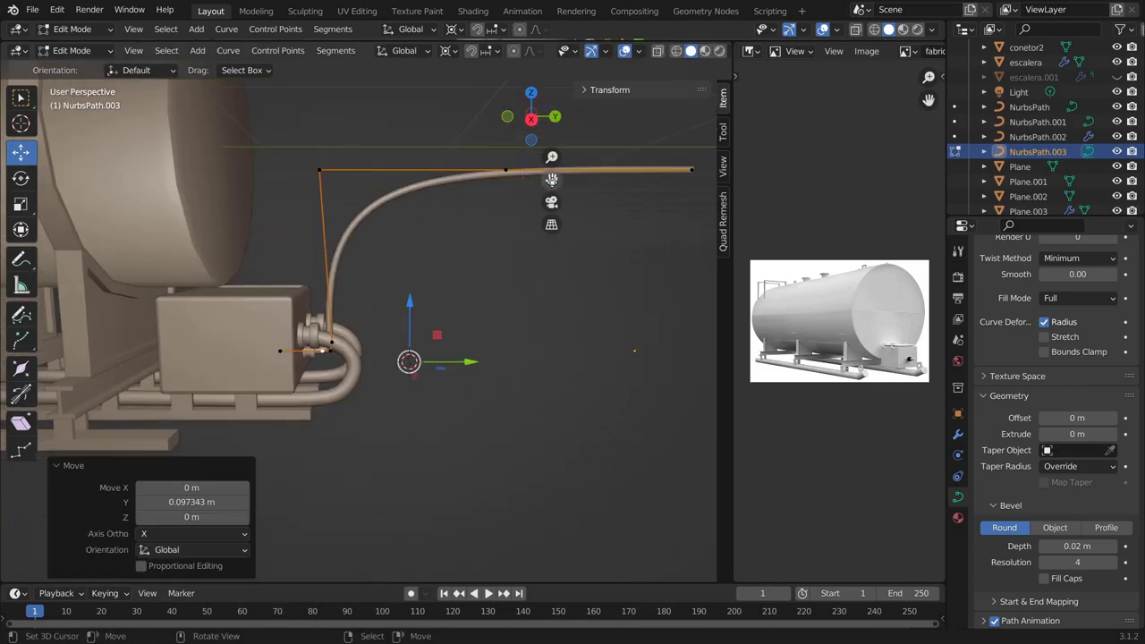
{"action": "left_click", "coordinate": [676, 161]}
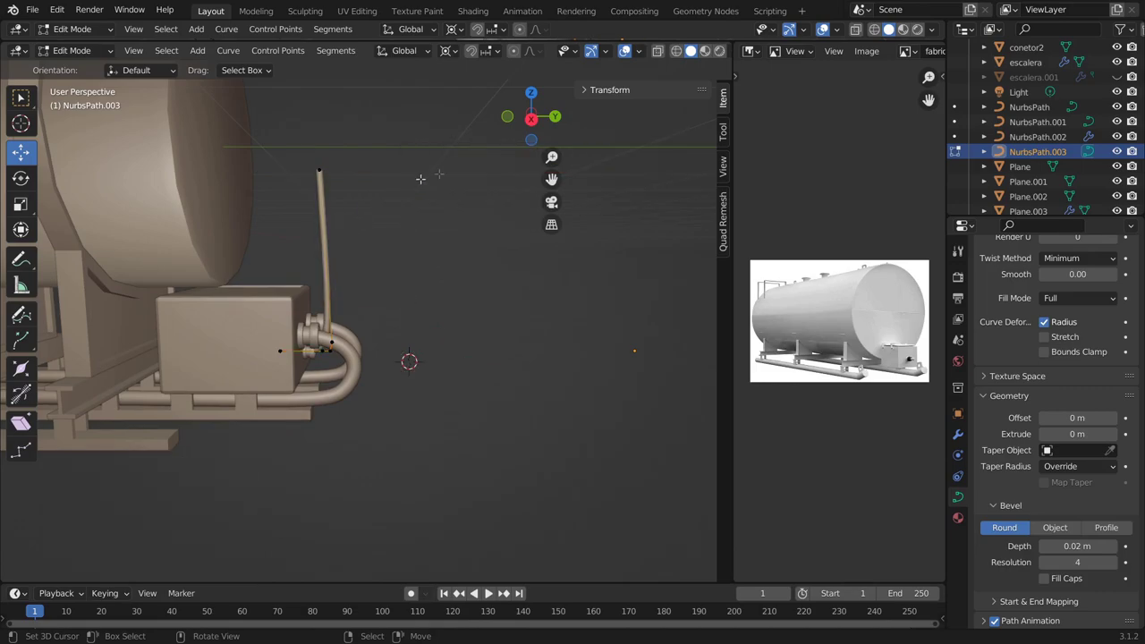
Step: Delete the extra top part of the pipe and extrude a new segment from its end
{"action": "mouse_move", "coordinate": [308, 219]}
{"action": "middle_mouse_down"}
{"action": "mouse_move", "coordinate": [256, 268]}
{"action": "mouse_move", "coordinate": [315, 151]}
{"action": "mouse_move", "coordinate": [461, 281]}
{"action": "middle_mouse_up"}
{"action": "key", "text": "g"}
{"action": "key", "text": "z"}
{"action": "left_click", "coordinate": [256, 268]}
{"action": "left_click", "coordinate": [303, 143]}
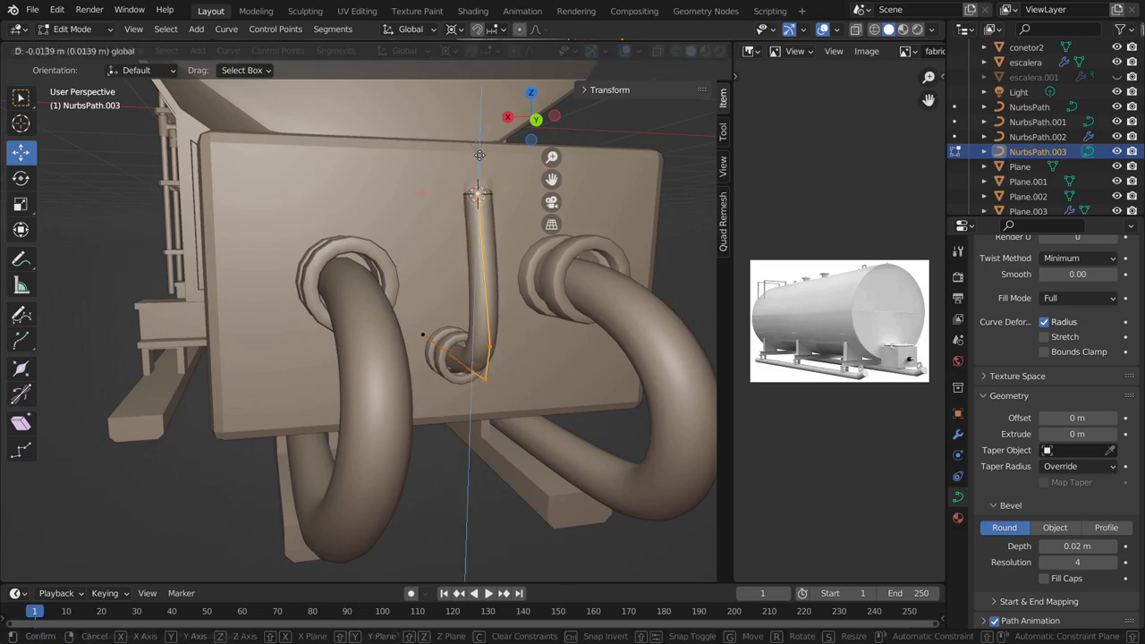
{"action": "left_click", "coordinate": [479, 155]}
{"action": "key", "text": "e"}
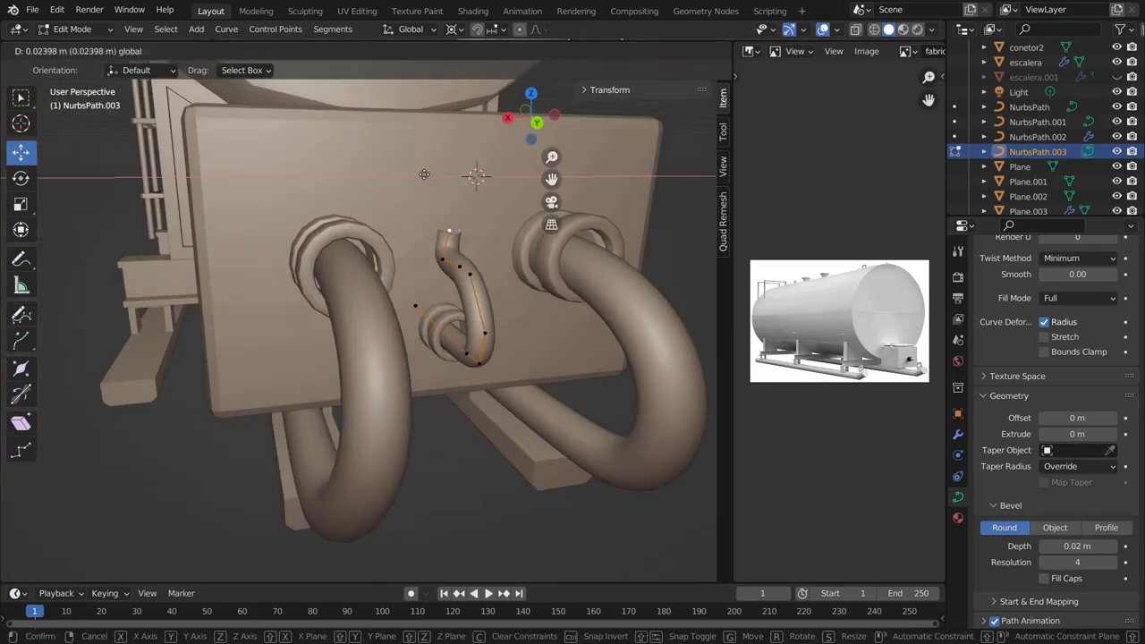
{"action": "left_click", "coordinate": [424, 174]}
Step: Extend the pipe upward to the tank's end wall, shifting points along X
{"action": "middle_click_drag", "start_coordinate": [423, 174], "coordinate": [385, 197]}
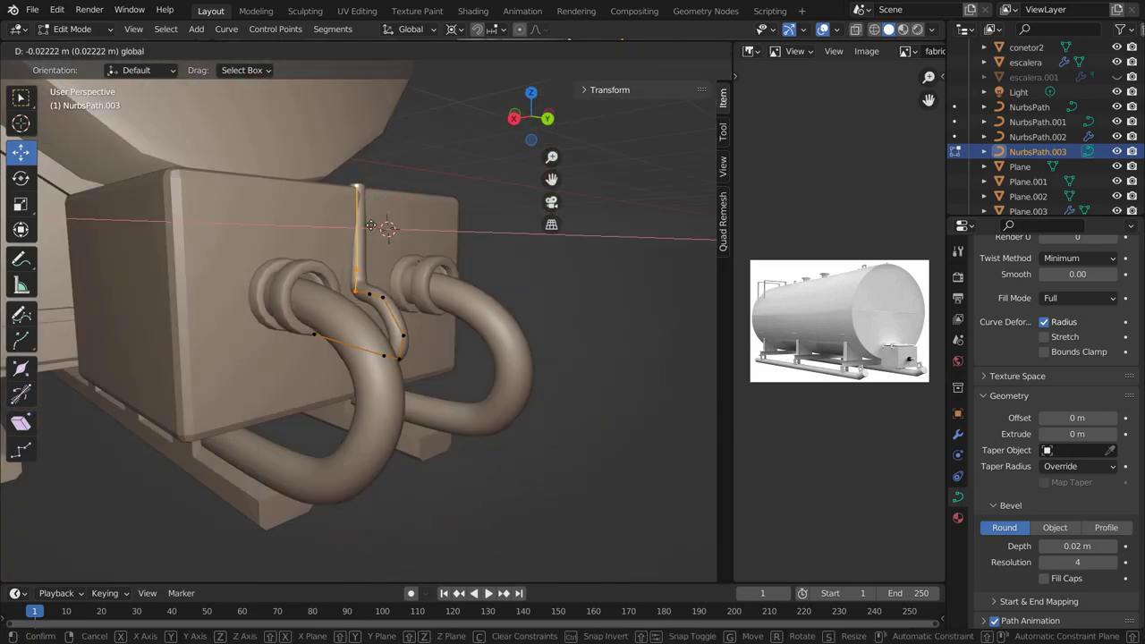
{"action": "left_click", "coordinate": [437, 224]}
{"action": "middle_click_drag", "start_coordinate": [438, 224], "coordinate": [285, 276]}
{"action": "left_click", "coordinate": [370, 217]}
{"action": "middle_click_drag", "start_coordinate": [370, 217], "coordinate": [302, 219]}
{"action": "middle_click_drag", "start_coordinate": [209, 203], "coordinate": [161, 220]}
{"action": "key", "text": "g"}
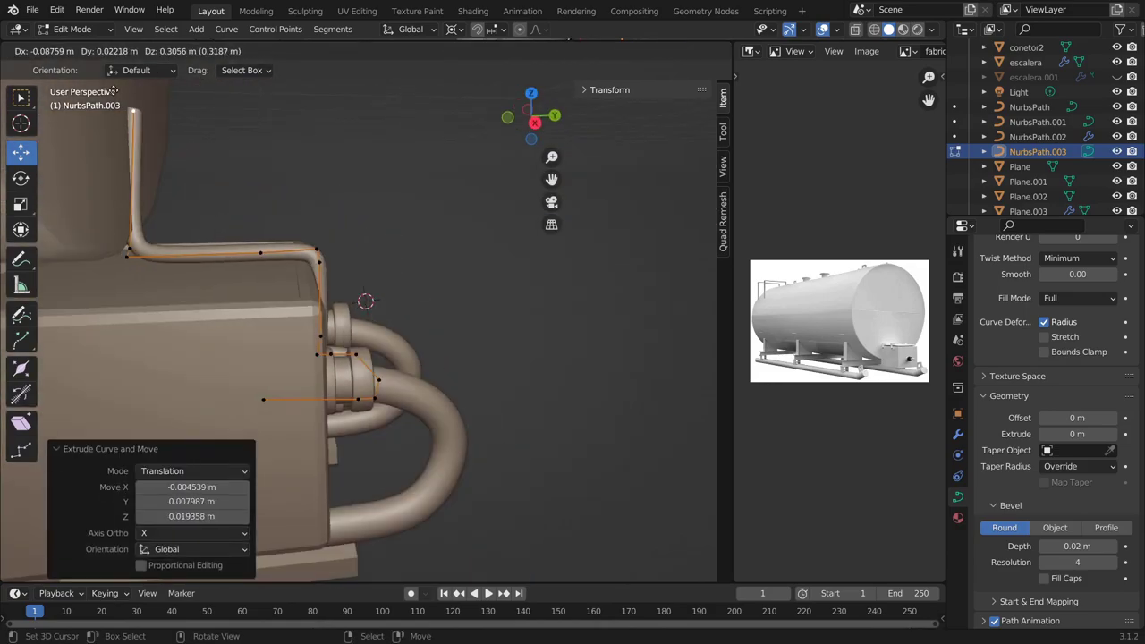
{"action": "middle_click_drag", "start_coordinate": [135, 96], "coordinate": [304, 409]}
{"action": "key", "text": "g"}
{"action": "key", "text": "x"}
{"action": "left_click", "coordinate": [304, 409]}
Step: Flatten the top points and shift one along Y to form the hooked top
{"action": "key", "text": "ctrl+KP_1"}
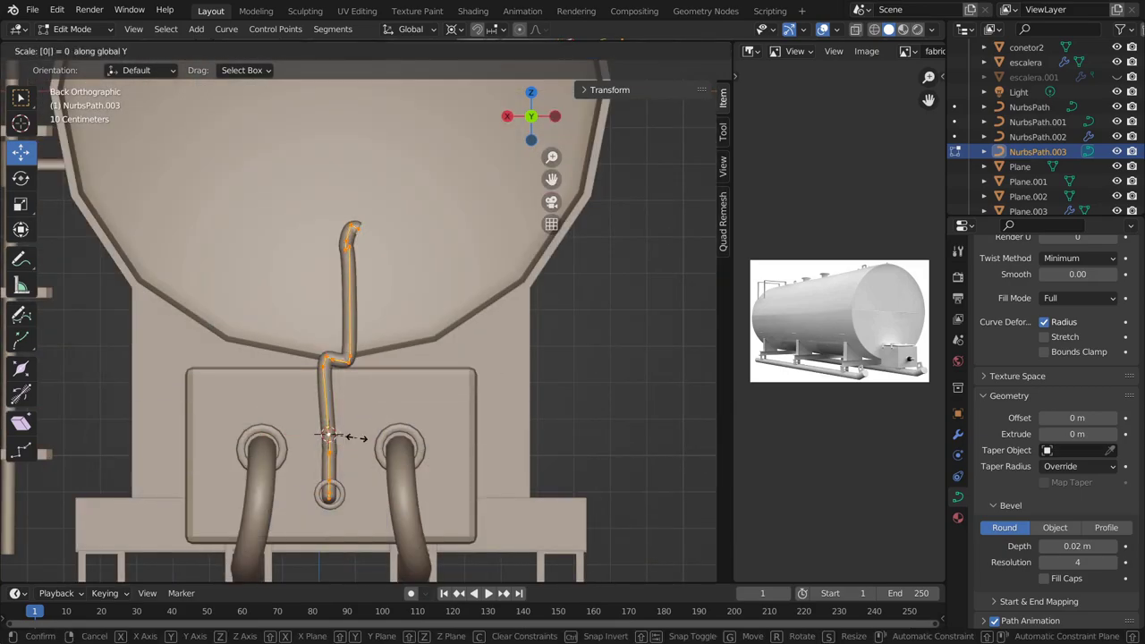
{"action": "left_click", "coordinate": [355, 437]}
{"action": "middle_click_drag", "start_coordinate": [355, 437], "coordinate": [215, 399]}
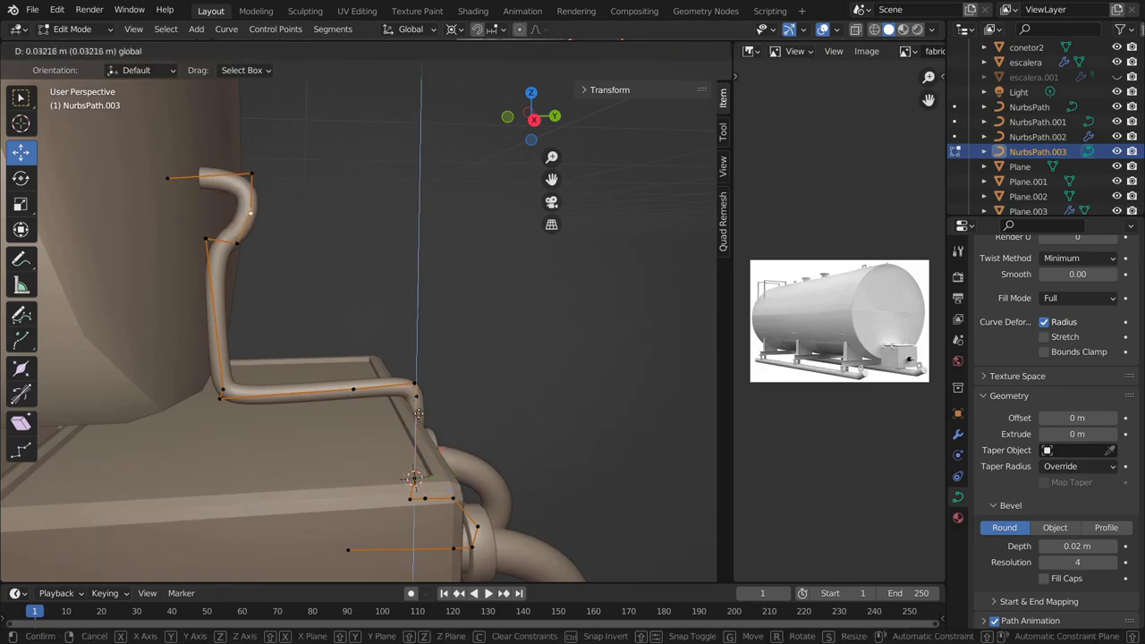
{"action": "key", "text": "g"}
{"action": "key", "text": "y"}
{"action": "left_click", "coordinate": [254, 243]}
{"action": "middle_click_drag", "start_coordinate": [255, 243], "coordinate": [551, 467]}
{"action": "key", "text": "Tab"}
{"action": "scroll", "coordinate": [395, 425], "scroll_direction": "down", "scroll_amount": 3}
{"action": "mouse_move", "coordinate": [395, 426]}
{"action": "middle_mouse_down"}
{"action": "mouse_move", "coordinate": [172, 400]}
{"action": "mouse_move", "coordinate": [498, 425]}
{"action": "mouse_move", "coordinate": [489, 446]}
{"action": "mouse_move", "coordinate": [409, 435]}
{"action": "middle_mouse_up"}
Step: Duplicate the conector3 pipe fitting and shift the copy along X
{"action": "scroll", "coordinate": [498, 426], "scroll_direction": "up", "scroll_amount": 2}
{"action": "scroll", "coordinate": [345, 391], "scroll_direction": "down", "scroll_amount": 2}
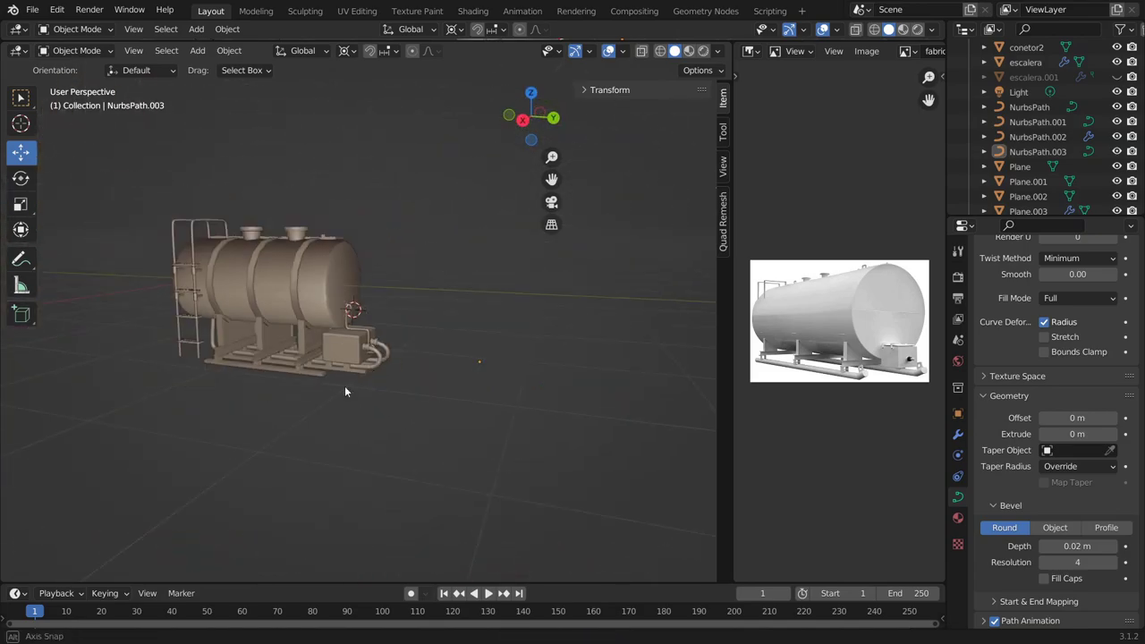
{"action": "middle_click_drag", "start_coordinate": [346, 390], "coordinate": [248, 378]}
{"action": "scroll", "coordinate": [249, 380], "scroll_direction": "up", "scroll_amount": 3}
{"action": "left_click", "coordinate": [335, 295]}
{"action": "left_click_drag", "start_coordinate": [333, 269], "coordinate": [310, 271]}
{"action": "left_click", "coordinate": [354, 264]}
Step: Raise both connector fittings and slide them along Y onto the thin pipe's ends
{"action": "mouse_move", "coordinate": [354, 264]}
{"action": "middle_mouse_down"}
{"action": "mouse_move", "coordinate": [582, 382]}
{"action": "mouse_move", "coordinate": [460, 384]}
{"action": "mouse_move", "coordinate": [291, 232]}
{"action": "mouse_move", "coordinate": [436, 270]}
{"action": "mouse_move", "coordinate": [375, 295]}
{"action": "middle_mouse_up"}
{"action": "scroll", "coordinate": [581, 382], "scroll_direction": "down", "scroll_amount": 2}
{"action": "scroll", "coordinate": [375, 295], "scroll_direction": "up", "scroll_amount": 5}
{"action": "mouse_move", "coordinate": [363, 201]}
{"action": "left_mouse_down"}
{"action": "mouse_move", "coordinate": [455, 341]}
{"action": "mouse_move", "coordinate": [451, 427]}
{"action": "left_mouse_up"}
{"action": "scroll", "coordinate": [452, 427], "scroll_direction": "down", "scroll_amount": 3}
{"action": "mouse_move", "coordinate": [451, 428]}
{"action": "middle_mouse_down"}
{"action": "mouse_move", "coordinate": [465, 403]}
{"action": "mouse_move", "coordinate": [469, 413]}
{"action": "middle_mouse_up"}
{"action": "scroll", "coordinate": [465, 403], "scroll_direction": "up", "scroll_amount": 4}
{"action": "left_click_drag", "start_coordinate": [471, 416], "coordinate": [482, 418]}
Step: Deselect everything and resave the scene as untitled3.blend
{"action": "key", "text": "alt+a"}
{"action": "scroll", "coordinate": [482, 417], "scroll_direction": "down", "scroll_amount": 5}
{"action": "mouse_move", "coordinate": [481, 418]}
{"action": "middle_mouse_down"}
{"action": "mouse_move", "coordinate": [622, 394]}
{"action": "mouse_move", "coordinate": [175, 279]}
{"action": "mouse_move", "coordinate": [432, 353]}
{"action": "mouse_move", "coordinate": [215, 307]}
{"action": "middle_mouse_up"}
{"action": "scroll", "coordinate": [623, 394], "scroll_direction": "down", "scroll_amount": 2}
{"action": "key", "text": "ctrl+s"}
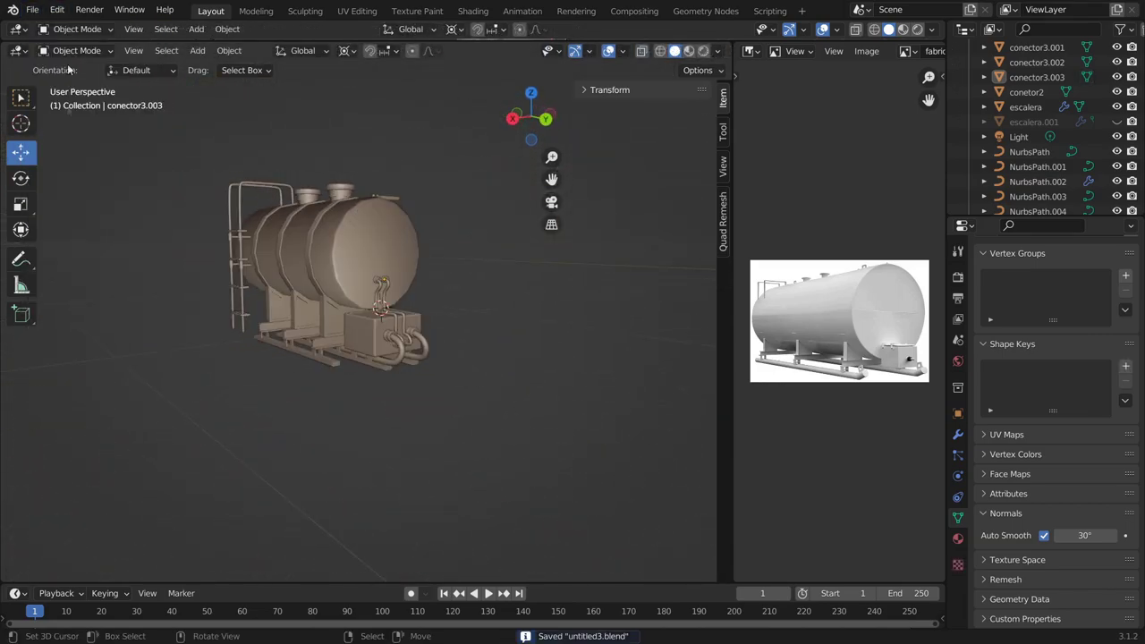